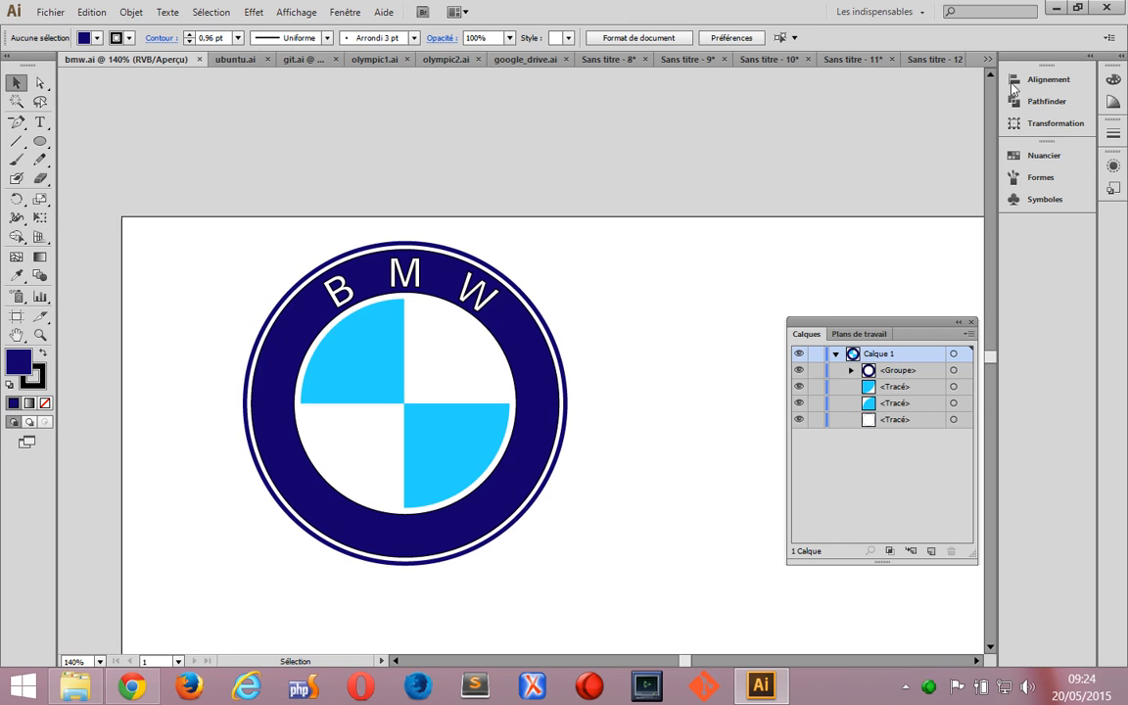
# Bring the android.ai document into view to examine the finished robot logo
pyautogui.click(987, 59)
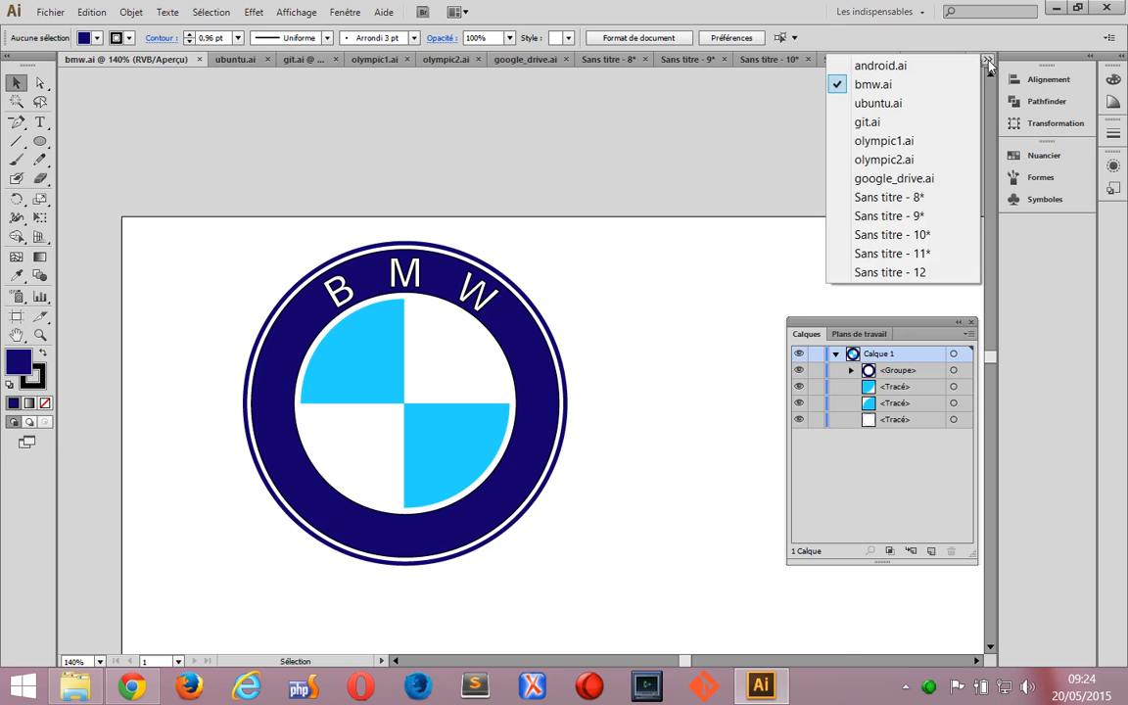
pyautogui.click(886, 65)
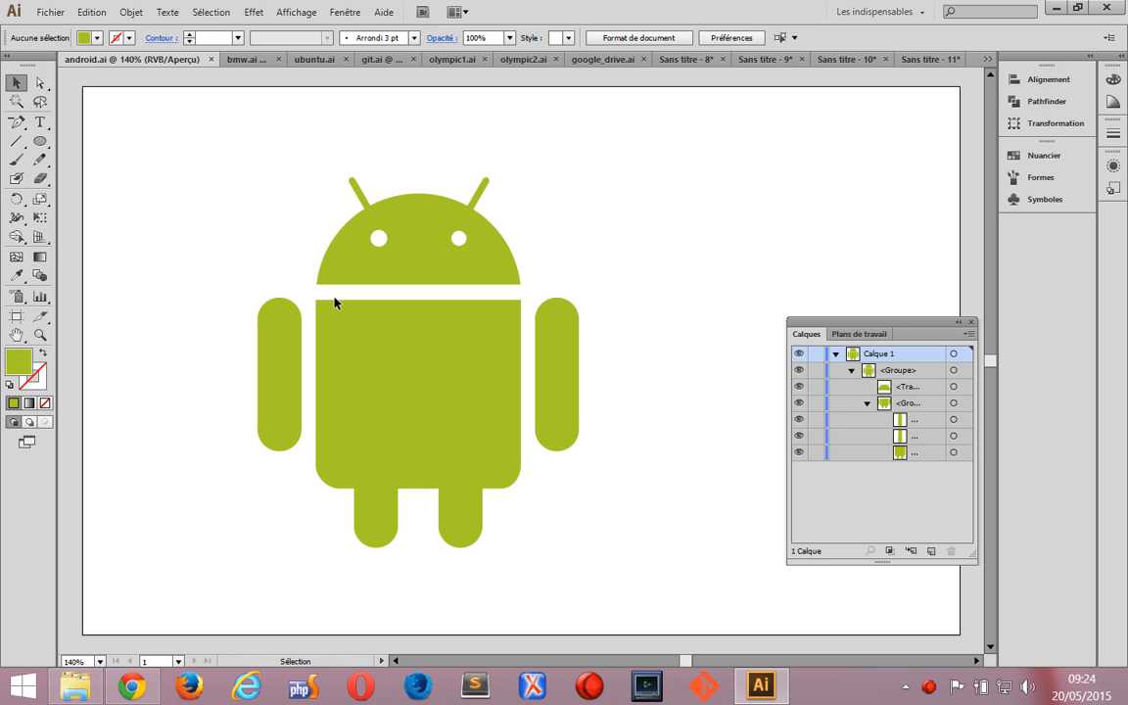
# Close the Sans titre - 11 document without saving and switch to the blank Sans titre - 12 document
pyautogui.click(902, 59)
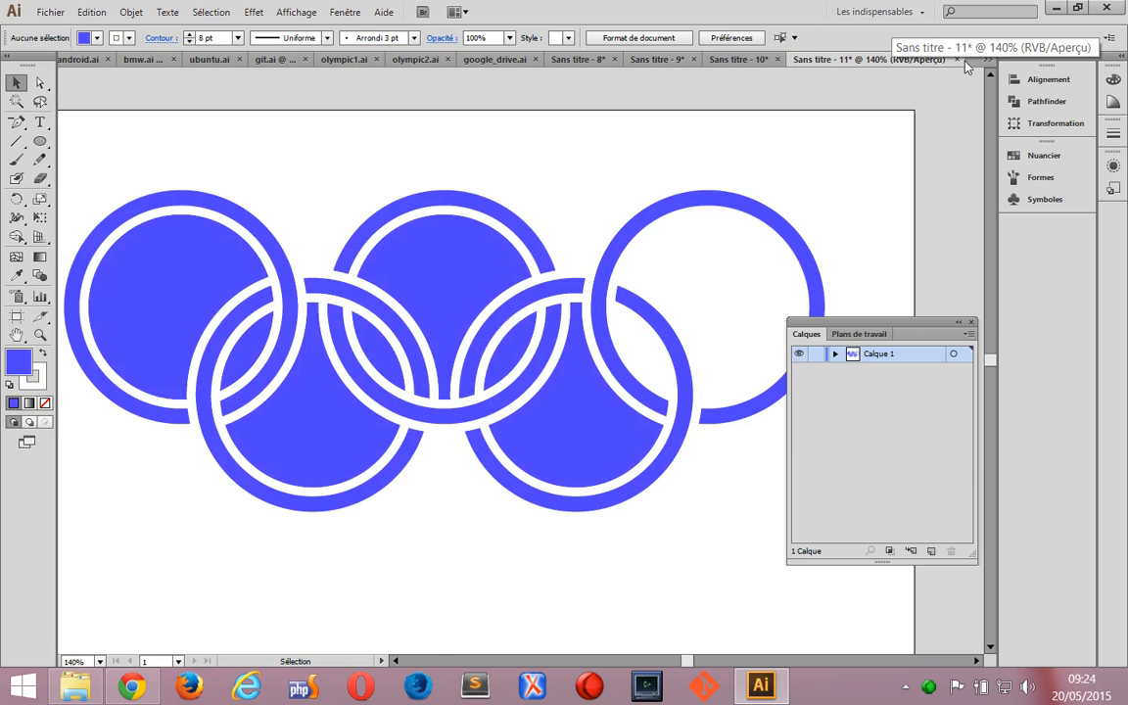
pyautogui.click(956, 58)
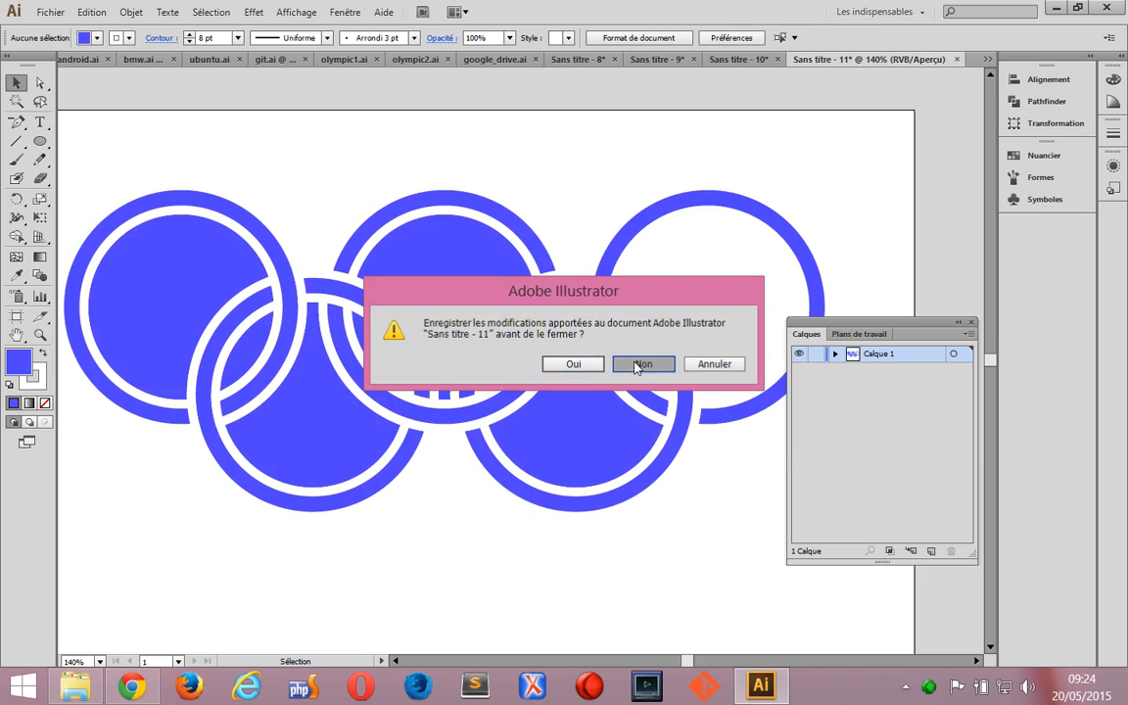
pyautogui.click(638, 364)
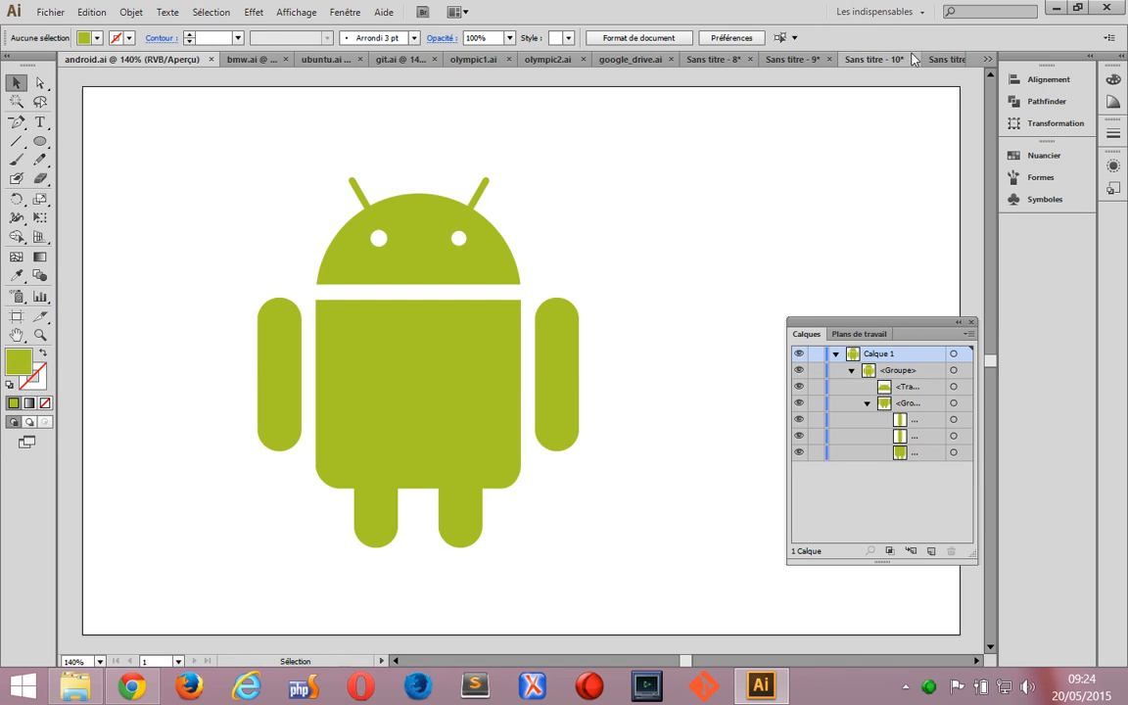
pyautogui.click(941, 58)
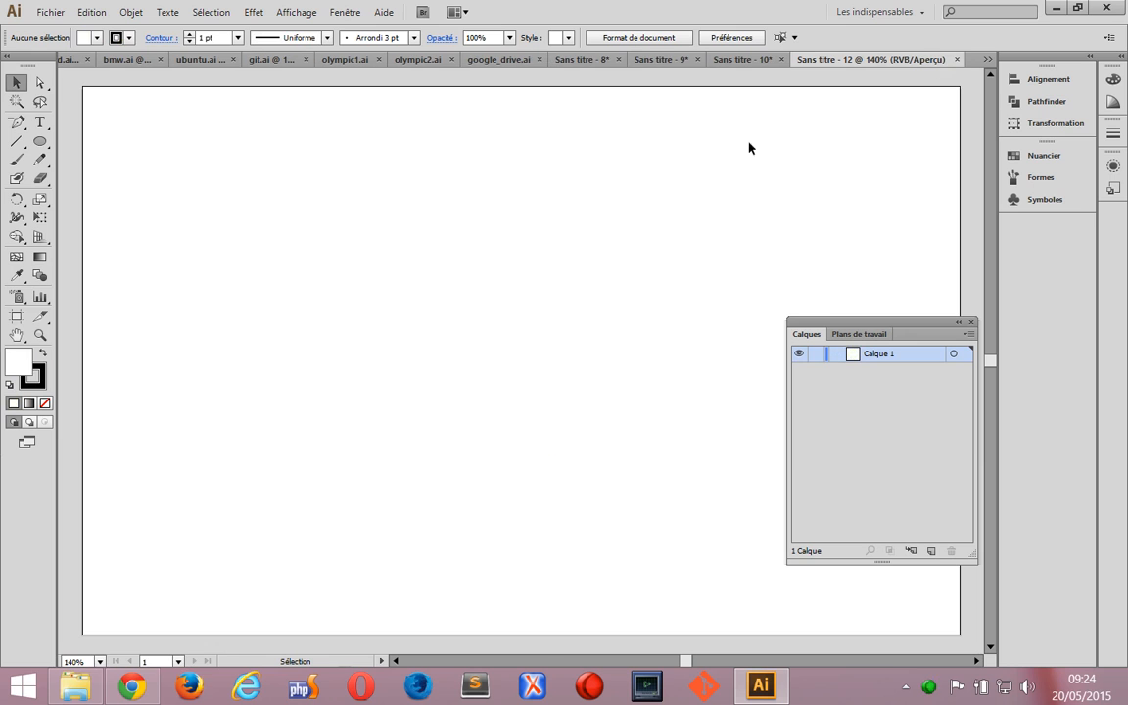
# Activate the Rounded Rectangle tool from the group of shape tools
pyautogui.click(41, 144)
pyautogui.click(41, 144)
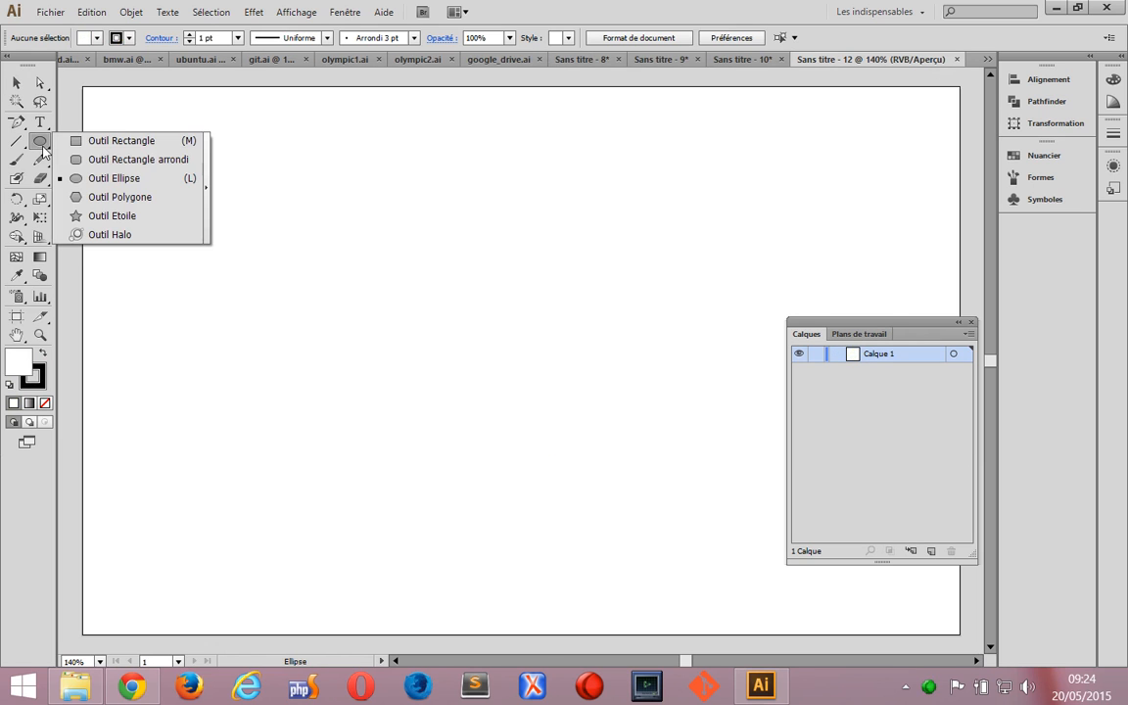
pyautogui.click(115, 159)
pyautogui.click(389, 321)
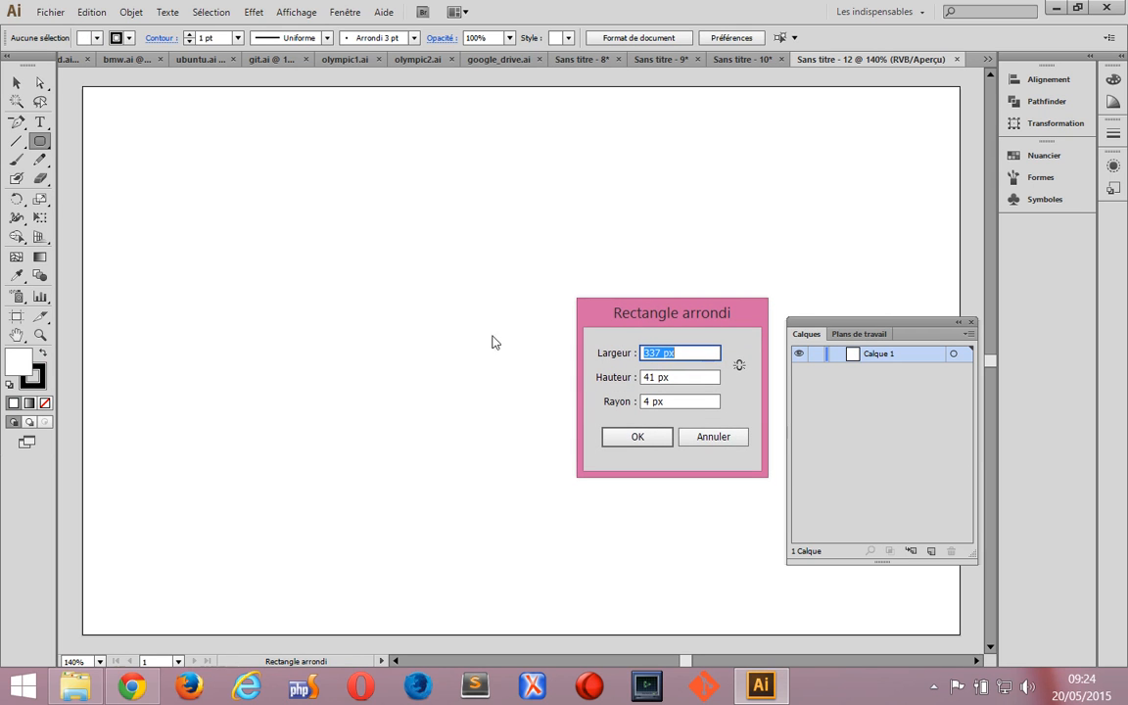
pyautogui.click(701, 436)
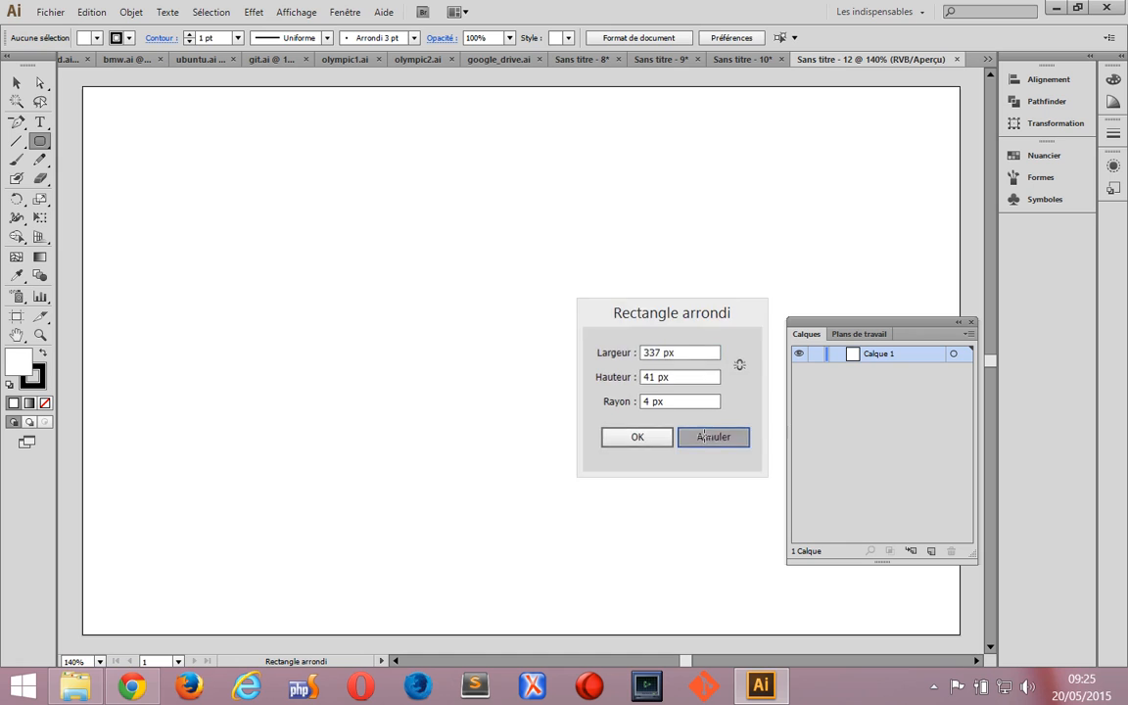
pyautogui.moveTo(304, 196); pyautogui.dragTo(617, 505)
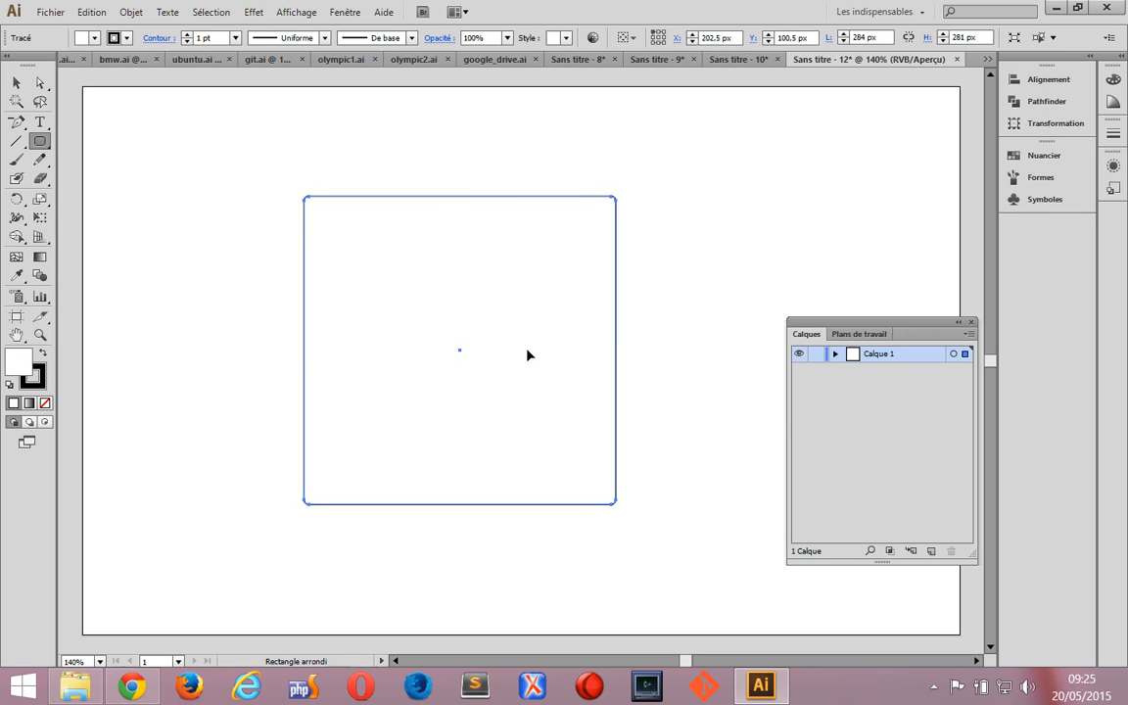
pyautogui.hotkey('ctrl', 'z')
# Create a rounded rectangle 180 px wide and 260 px high with a 20 px corner radius for the robot's body
pyautogui.click(398, 288)
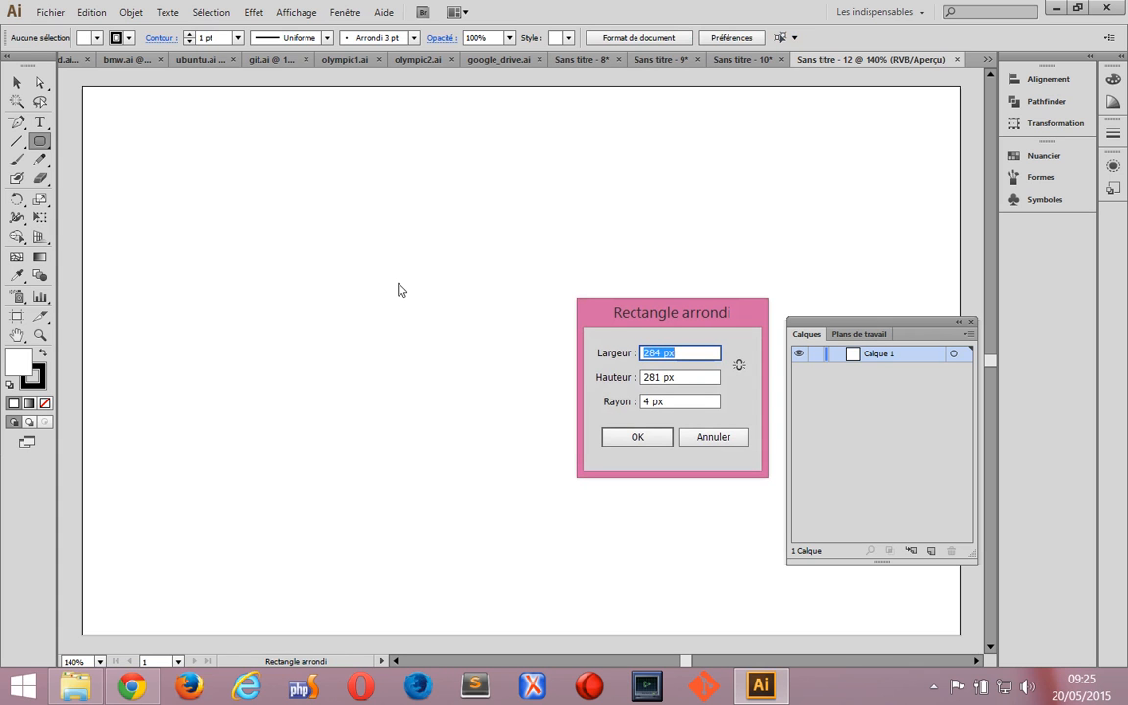
pyautogui.write('180')
pyautogui.doubleClick(655, 379)
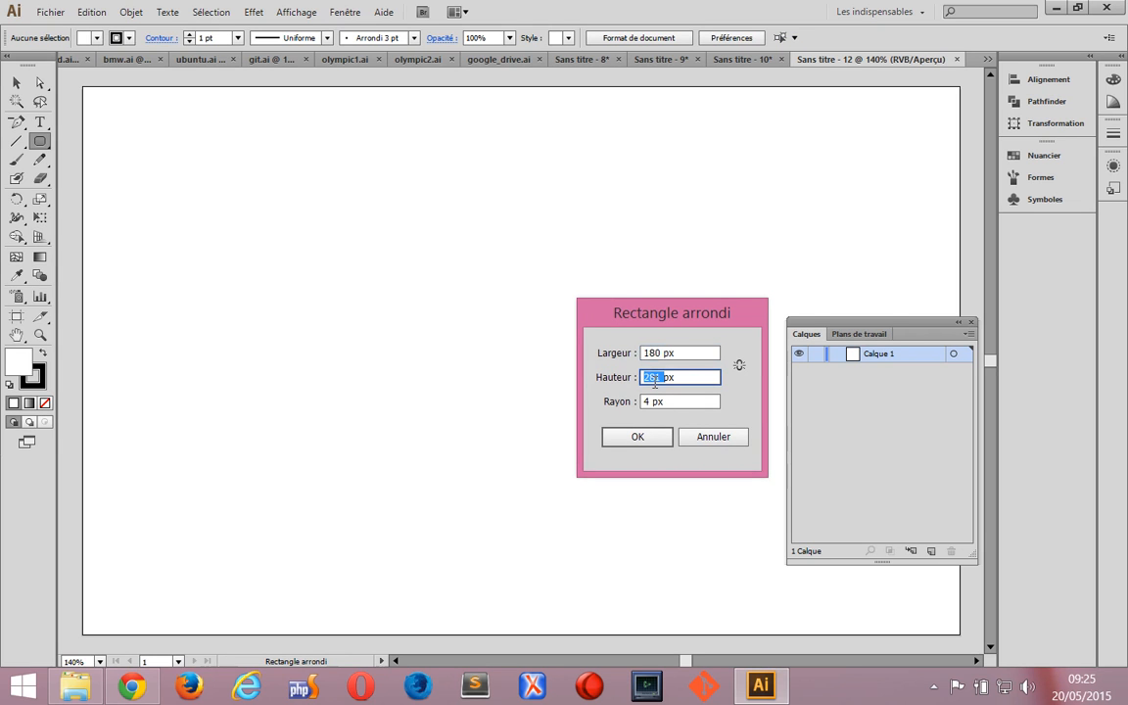
pyautogui.write('260')
pyautogui.click(645, 402)
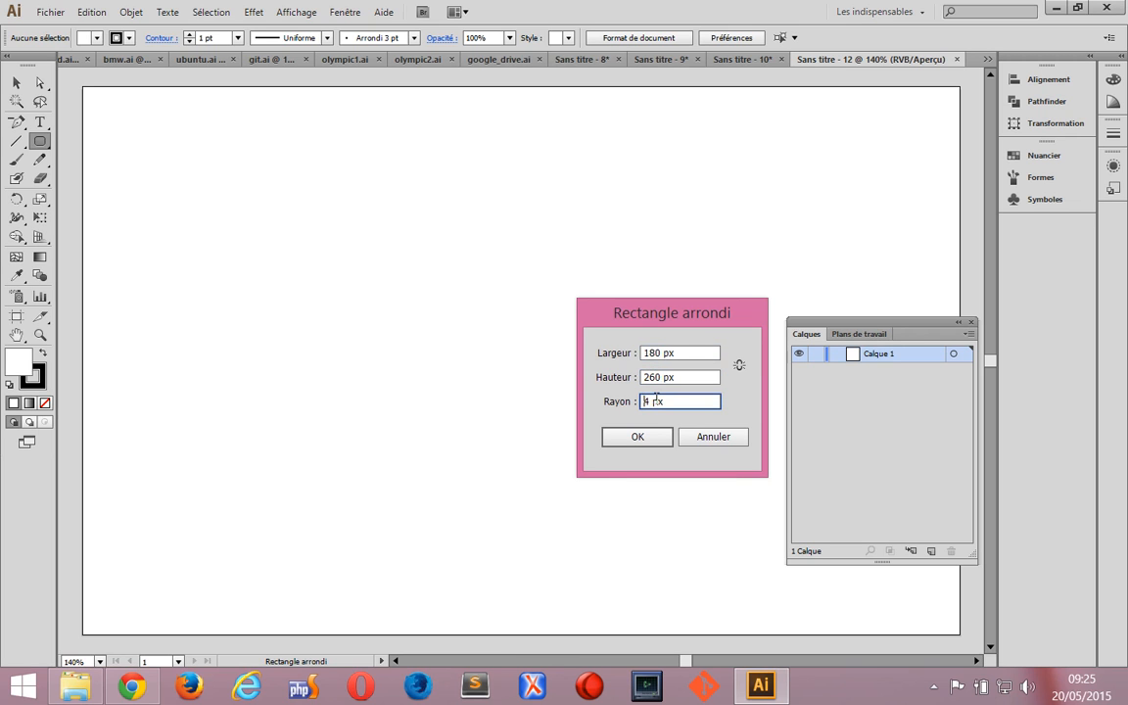
pyautogui.press('BackSpace')
pyautogui.write('20')
pyautogui.click(639, 435)
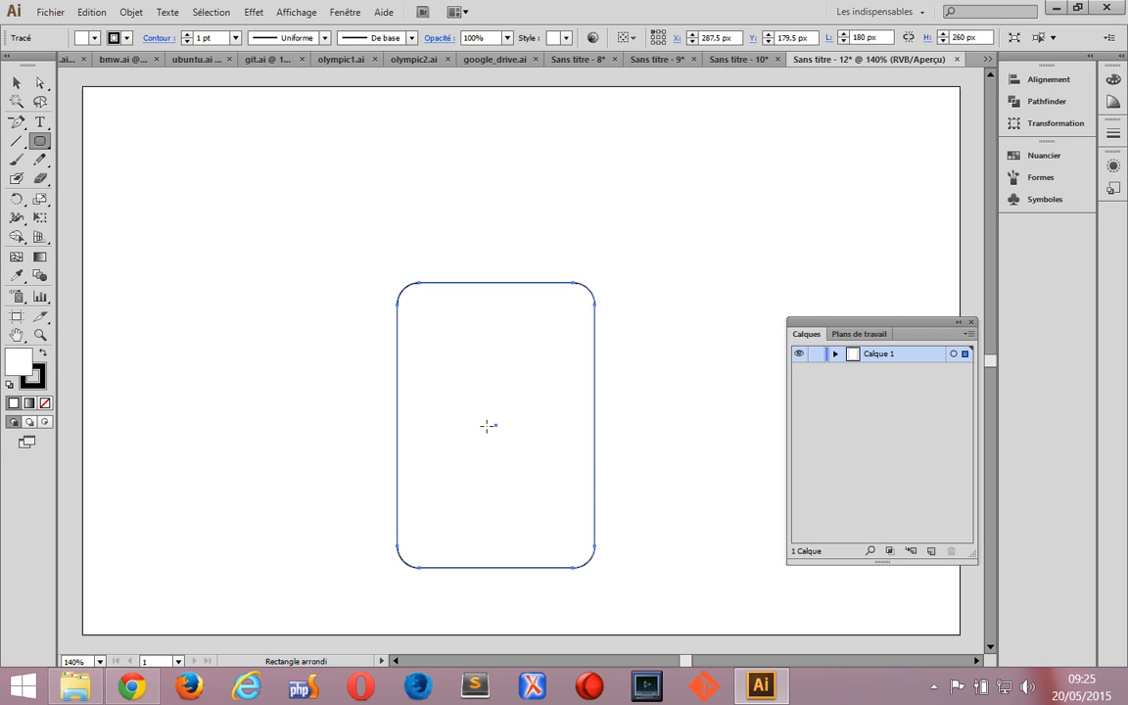
# Draw a rounded rectangle about 369 × 139 px across the body's upper part and nudge it down about 12 px
pyautogui.moveTo(282, 213); pyautogui.dragTo(688, 366)
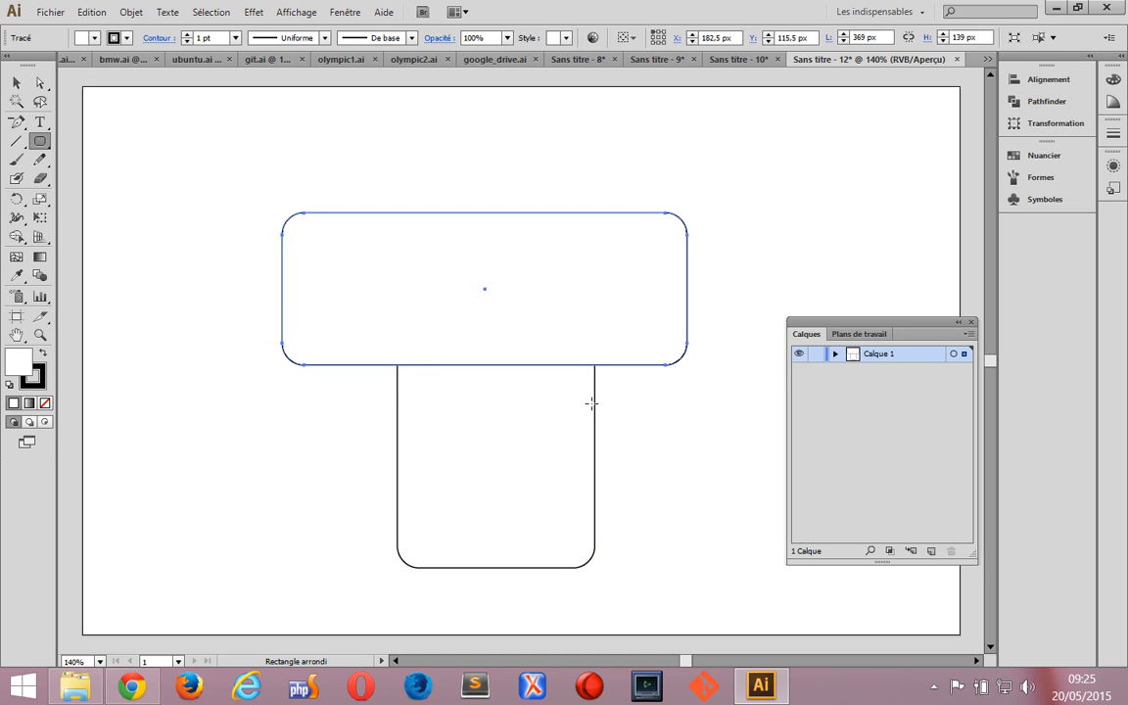
pyautogui.click(16, 82)
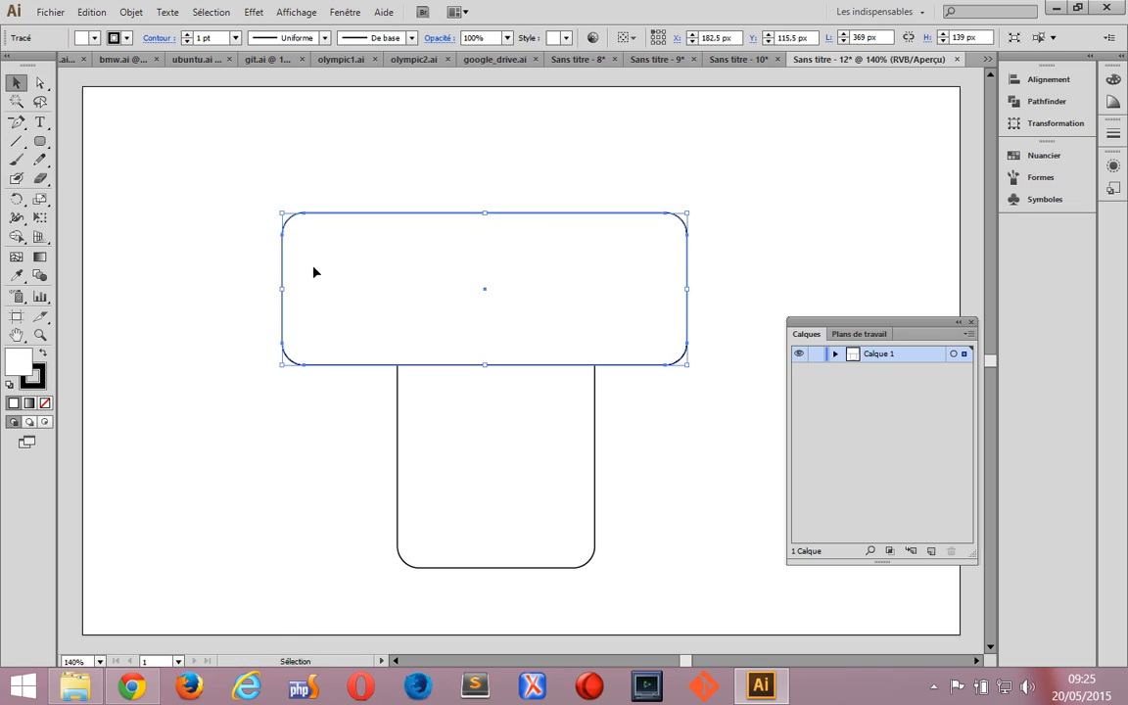
pyautogui.press('Down')
pyautogui.press('Down')
pyautogui.press('Down')
pyautogui.press('Down')
pyautogui.press('Down')
pyautogui.press('Down')
pyautogui.press('Down')
pyautogui.press('Down')
pyautogui.press('Down')
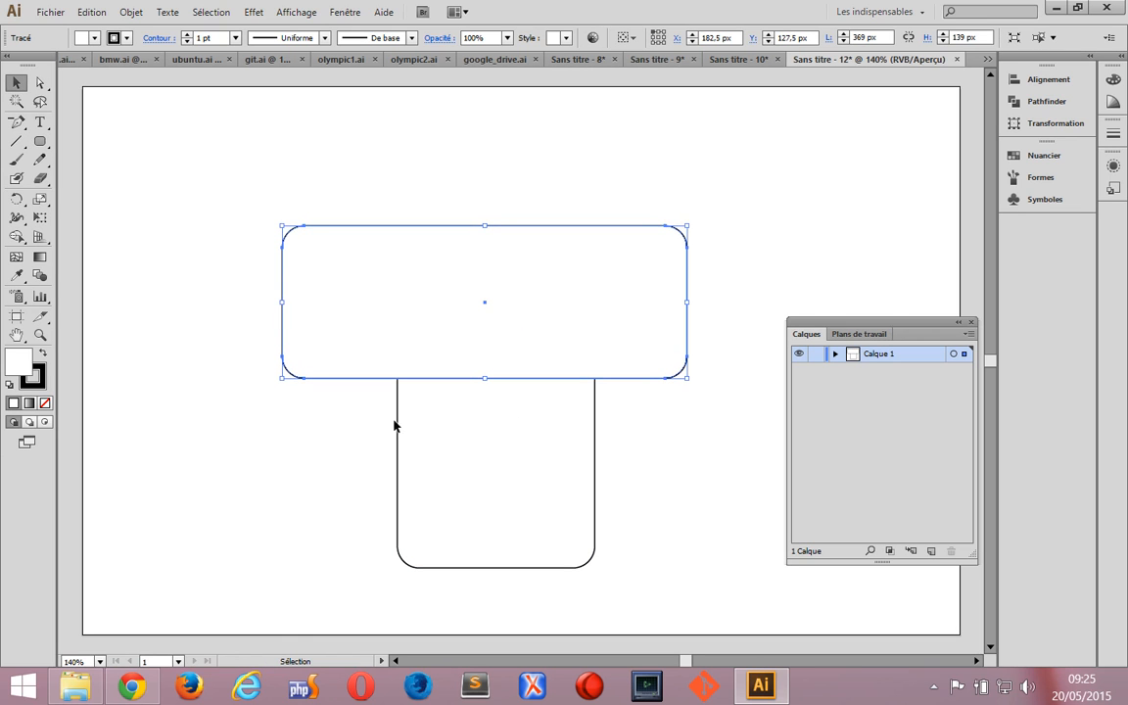
# Subtract the wide rectangle from the body shape with Pathfinder and move the remaining body up near the artboard's centre
pyautogui.moveTo(223, 293); pyautogui.dragTo(564, 525)
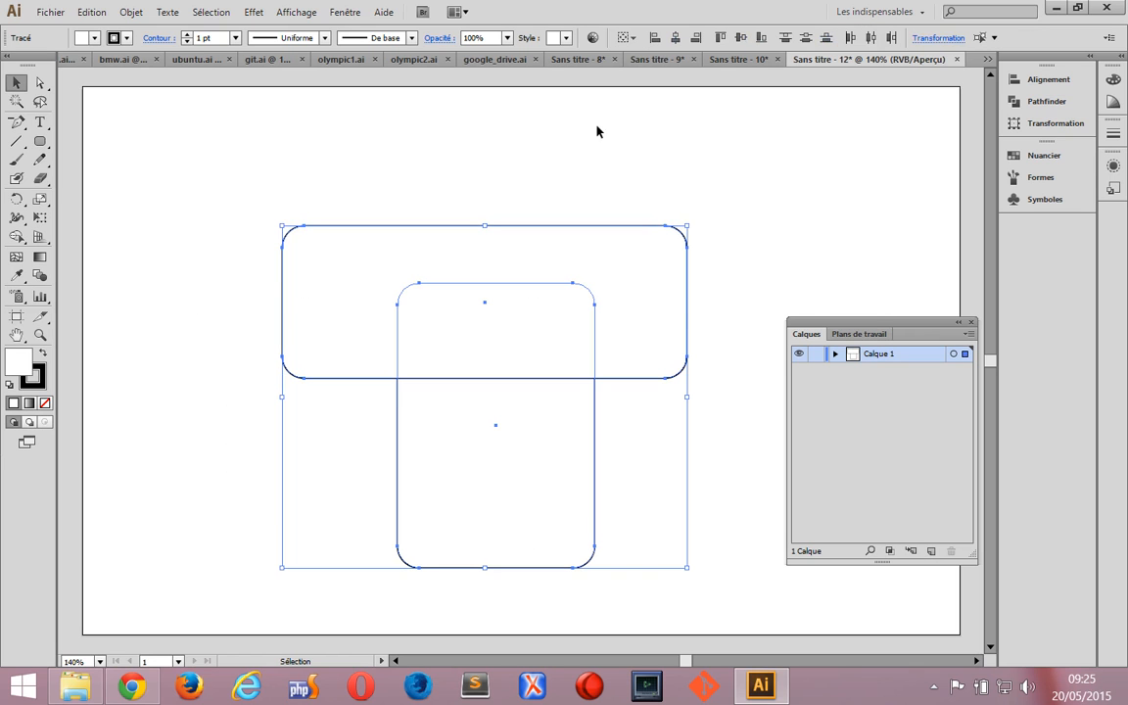
pyautogui.click(1044, 103)
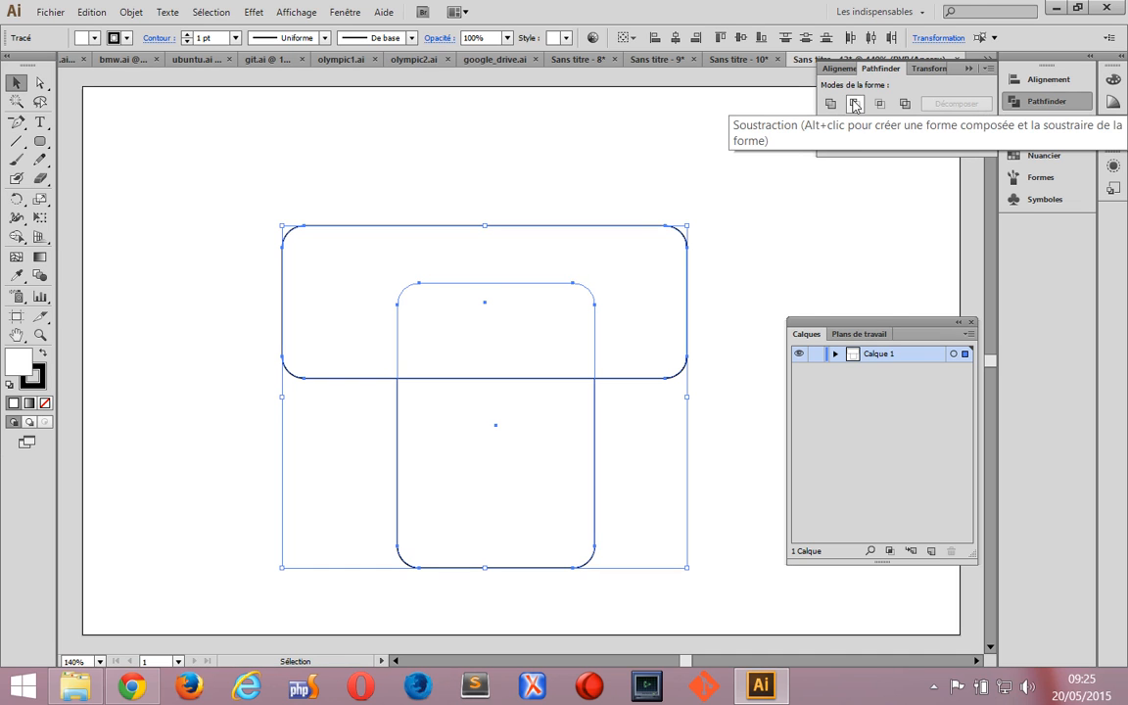
pyautogui.click(853, 104)
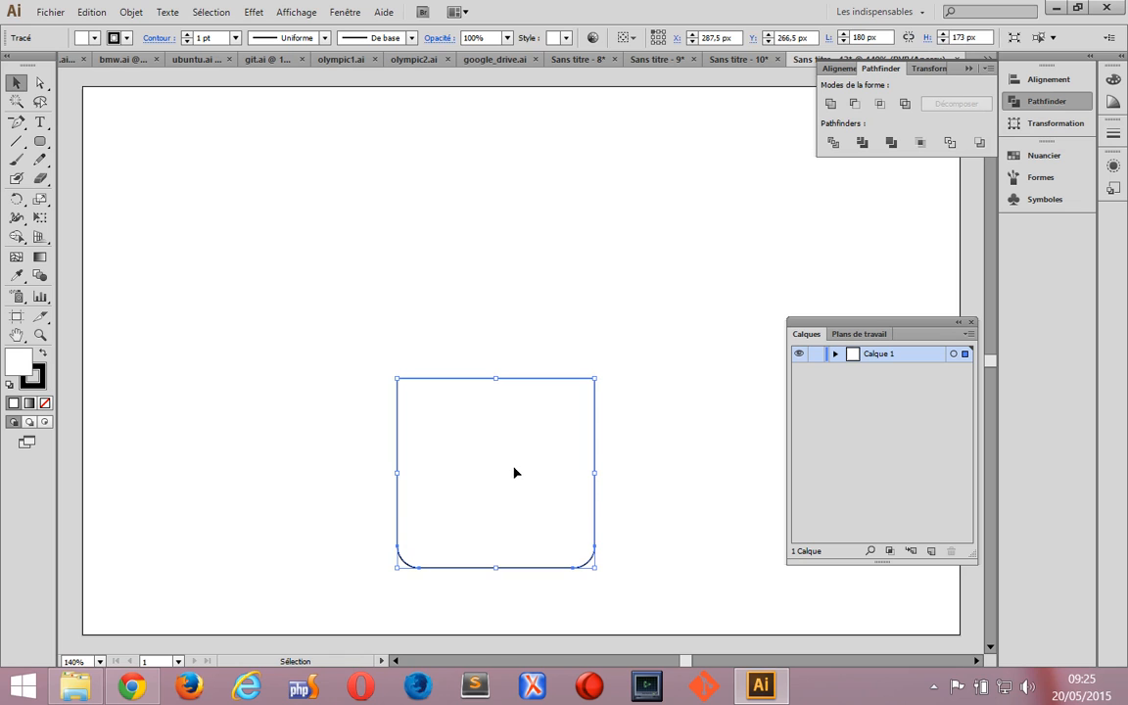
pyautogui.moveTo(513, 473); pyautogui.dragTo(493, 344)
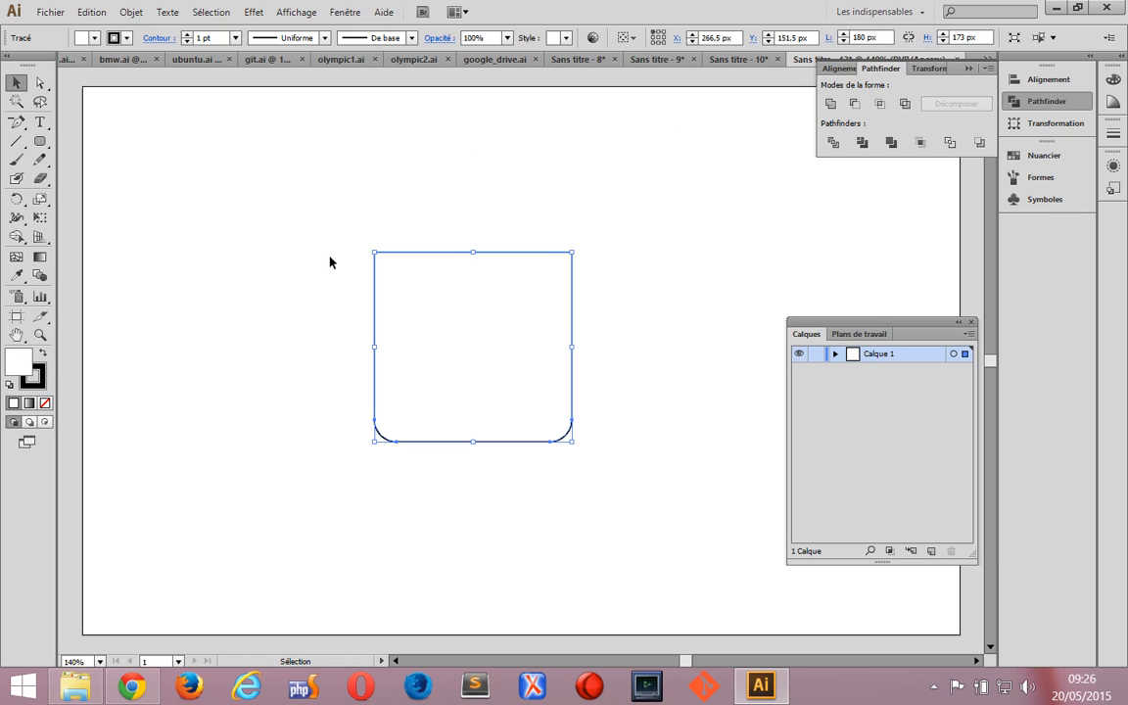
# Create a rounded rectangle 24 px wide and 120 px high with a 12 px radius to the left of the body
pyautogui.click(40, 141)
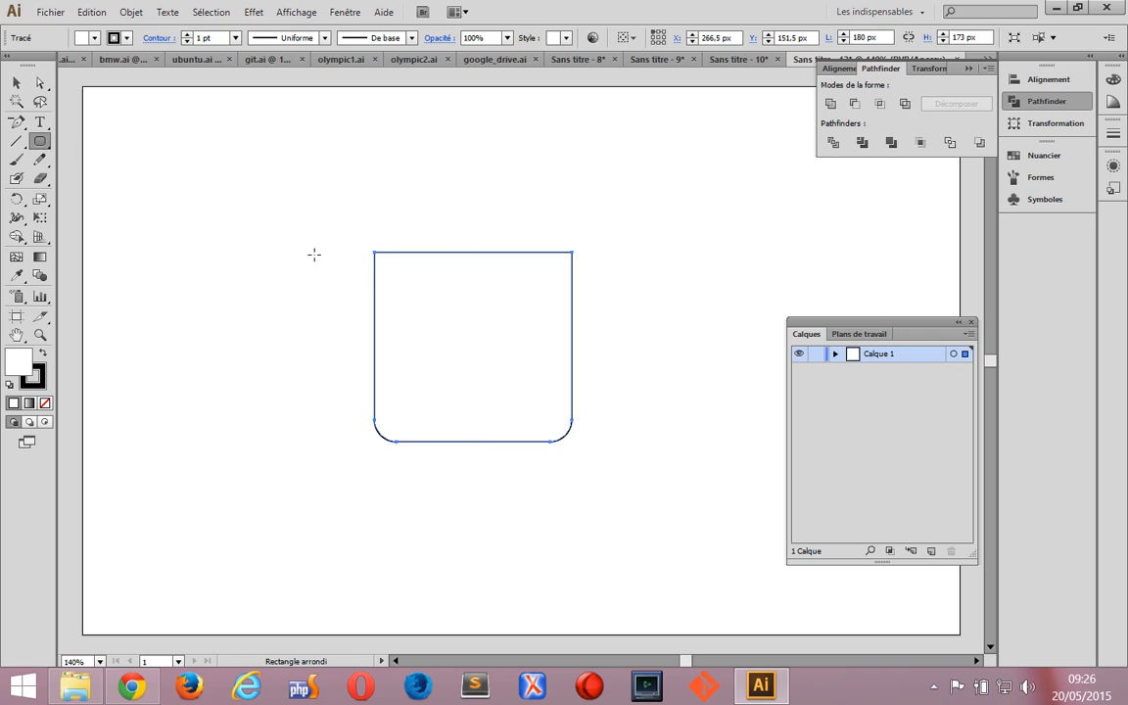
pyautogui.click(314, 261)
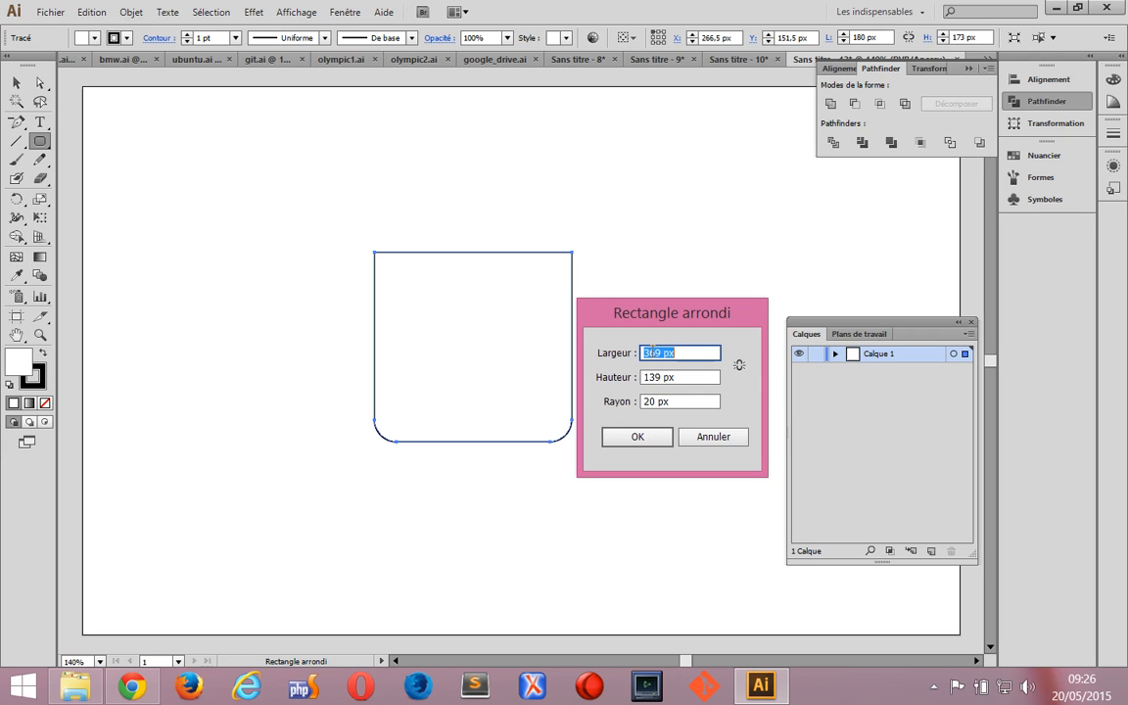
pyautogui.write('24')
pyautogui.doubleClick(650, 402)
pyautogui.write('12')
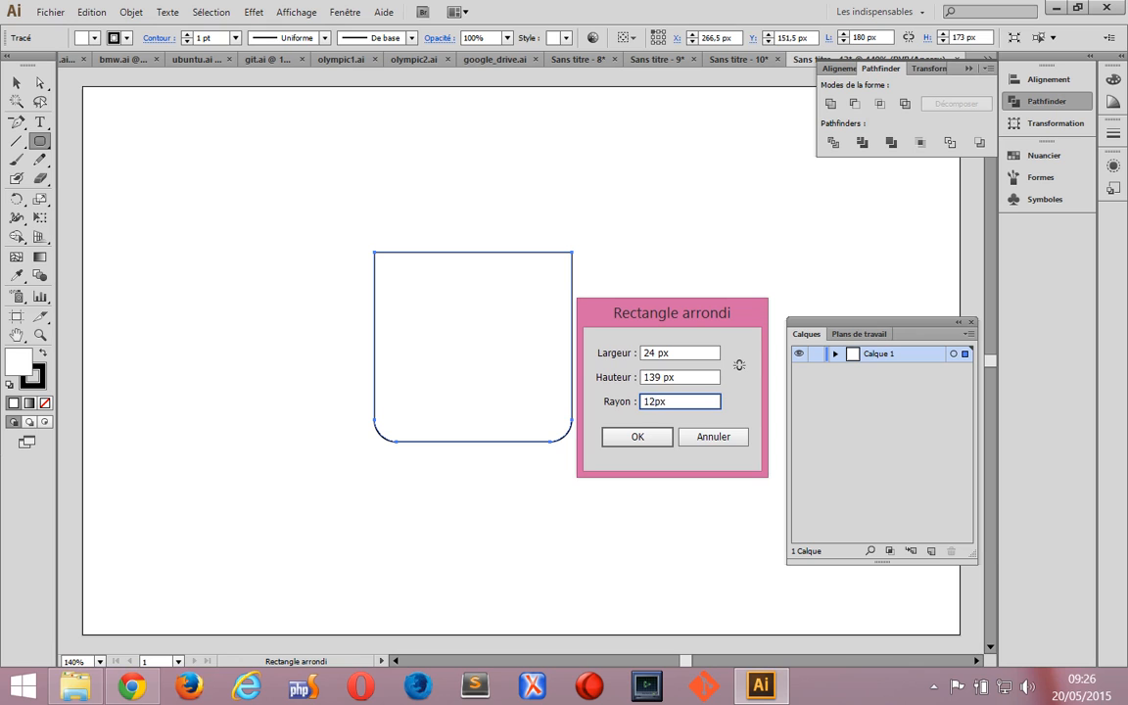
pyautogui.doubleClick(651, 378)
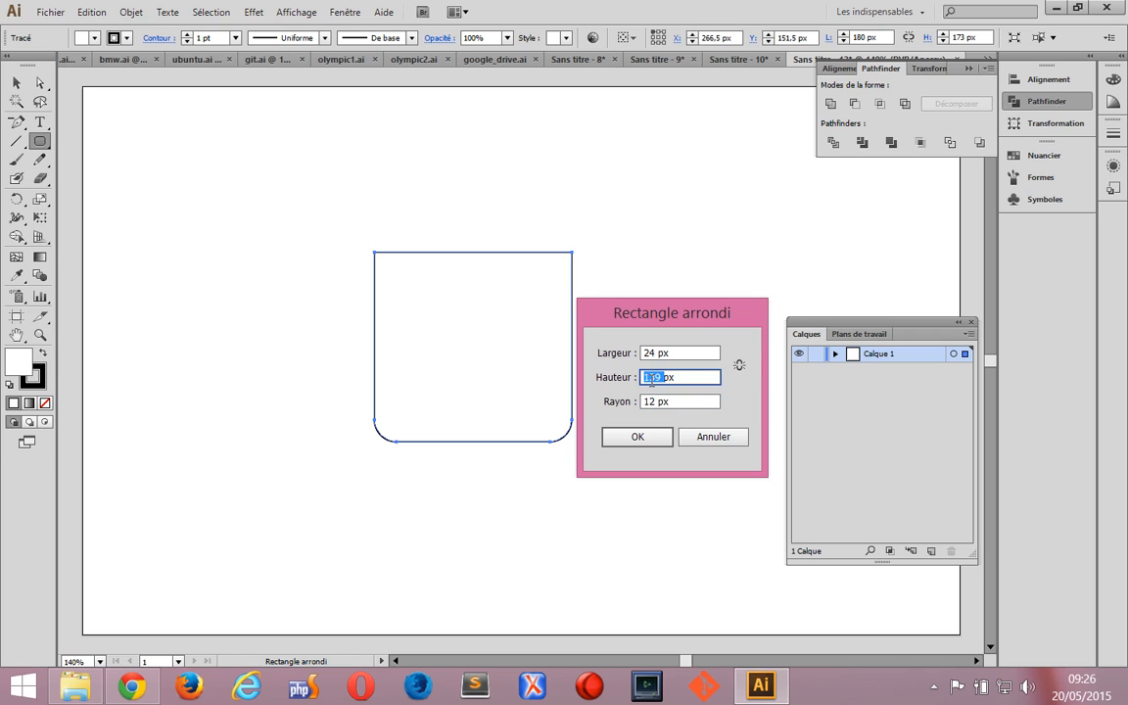
pyautogui.write('120')
pyautogui.click(636, 440)
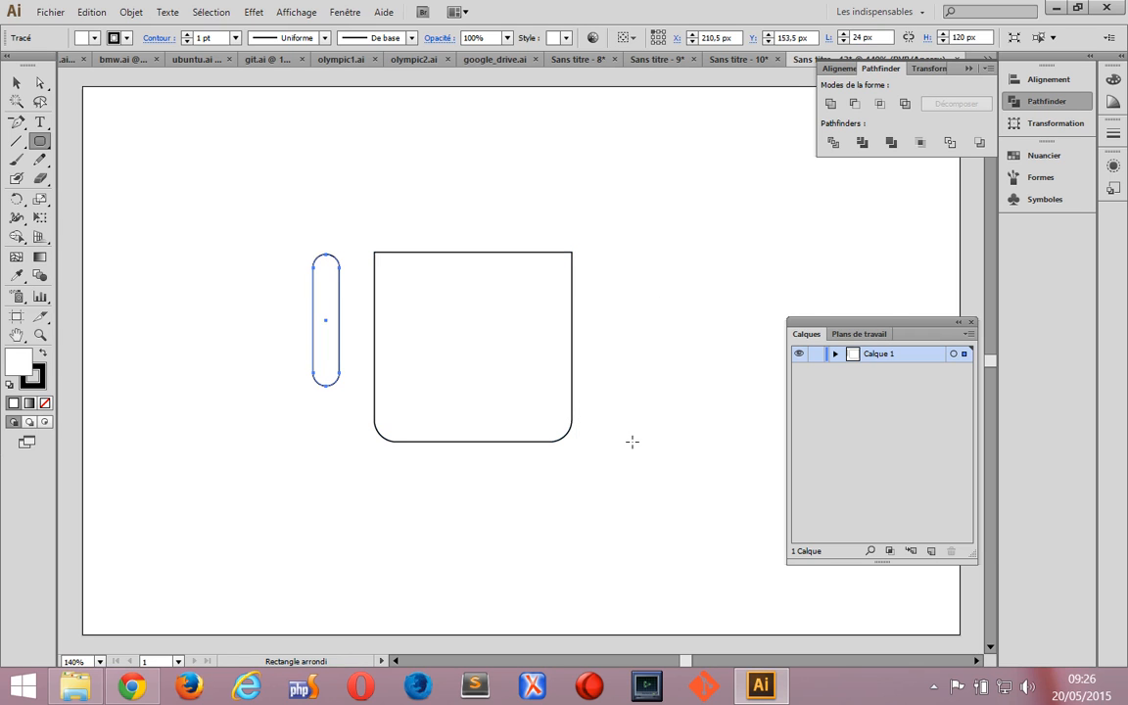
# Create a rounded rectangle 32 px wide and 120 px high with a 16 px radius to the right of the body
pyautogui.click(631, 264)
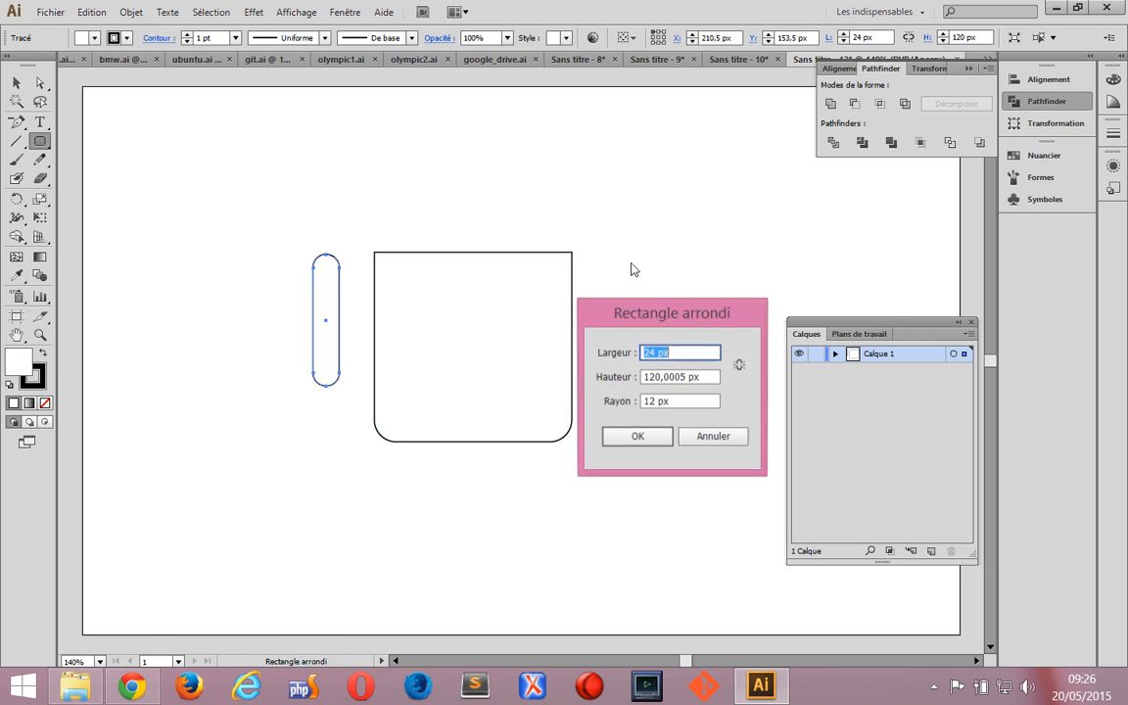
pyautogui.click(655, 355)
pyautogui.press('BackSpace')
pyautogui.press('BackSpace')
pyautogui.write('43')
pyautogui.press('BackSpace')
pyautogui.press('BackSpace')
pyautogui.write('32')
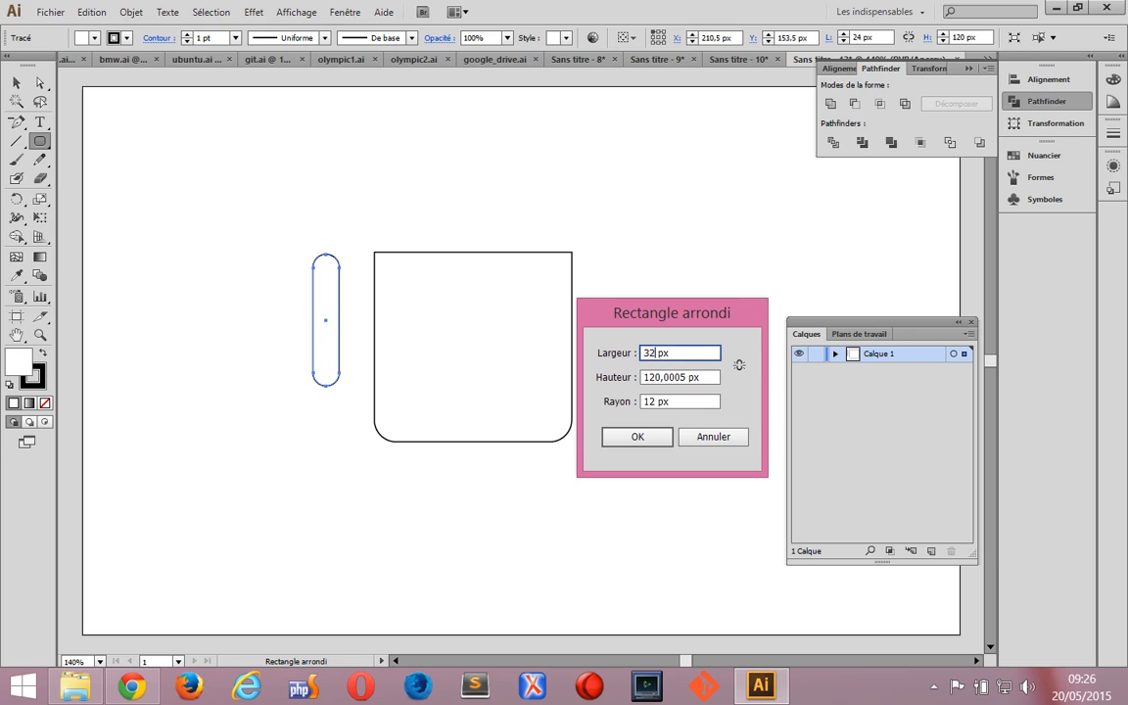
pyautogui.doubleClick(647, 402)
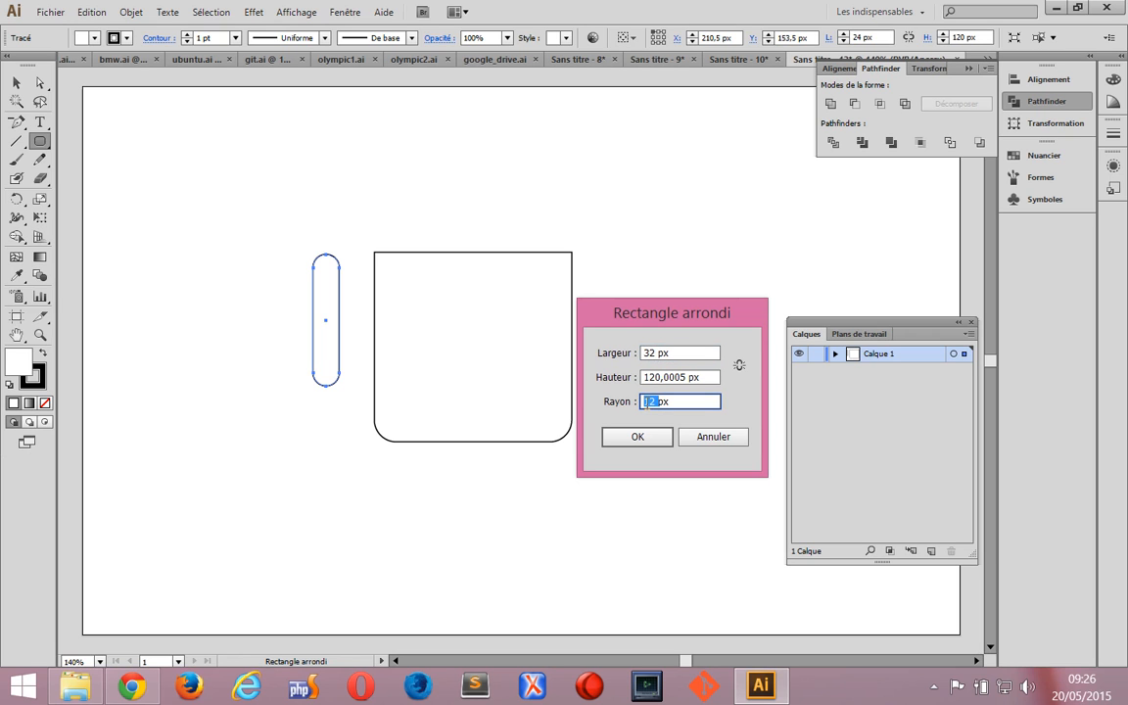
pyautogui.write('16')
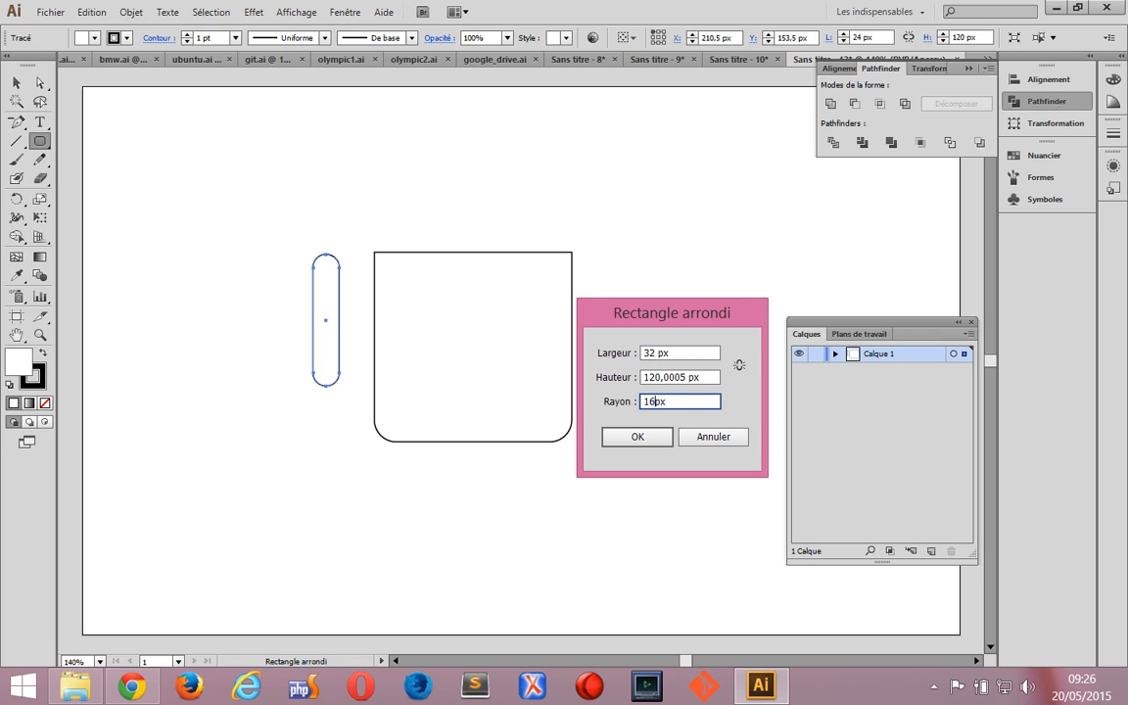
pyautogui.click(638, 436)
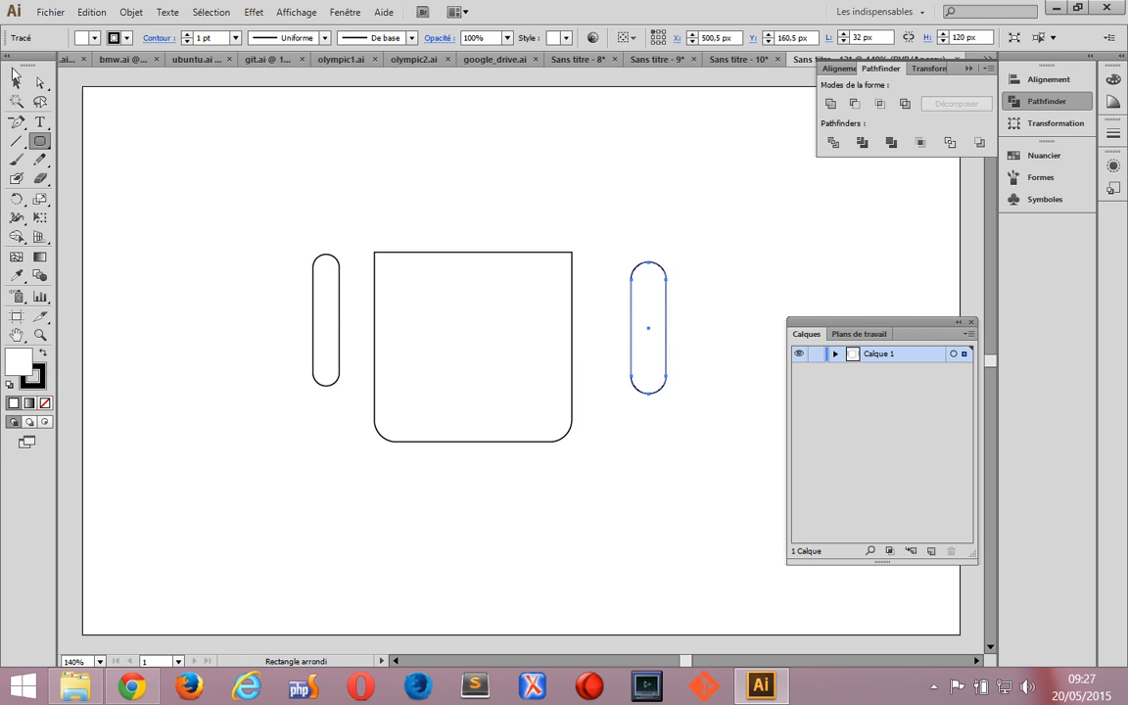
# Delete the 24 px wide rounded rectangle to the left of the body
pyautogui.click(16, 84)
pyautogui.click(314, 303)
pyautogui.press('Delete')
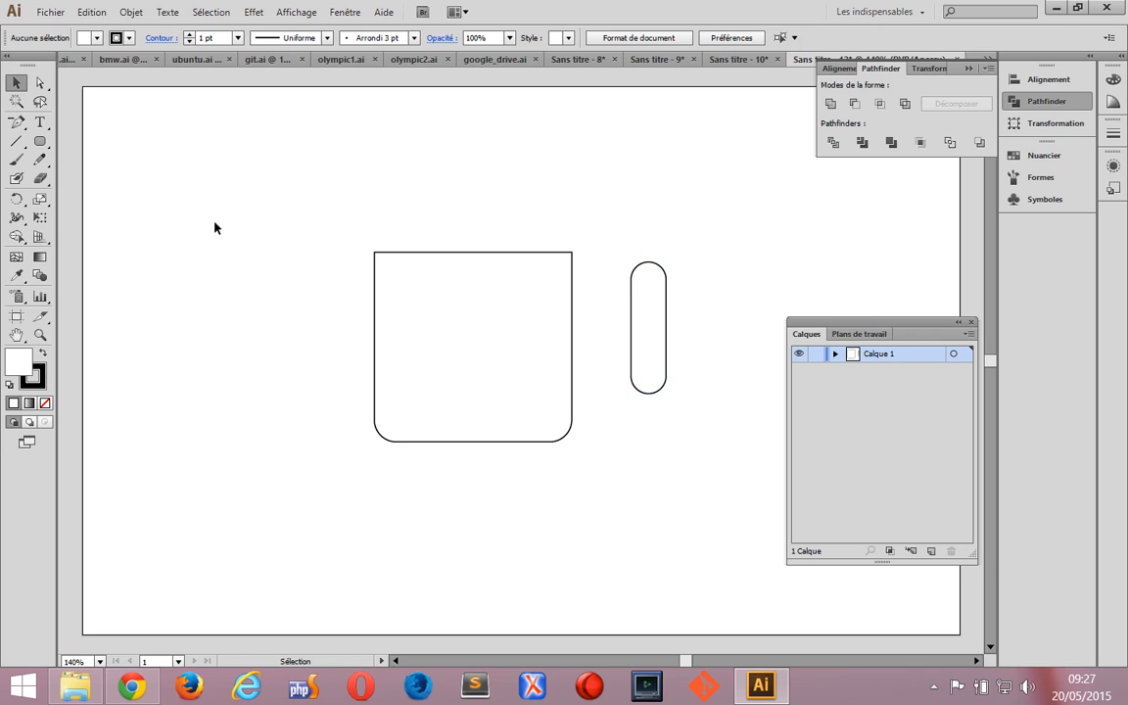
pyautogui.click(39, 140)
pyautogui.click(219, 261)
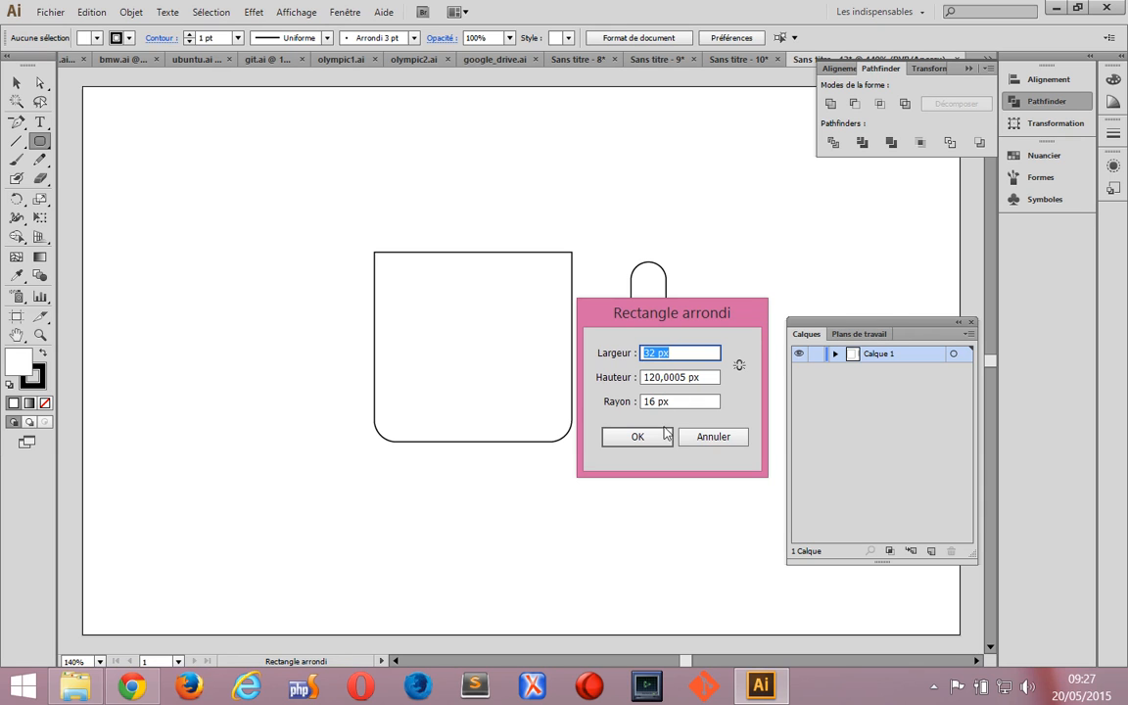
pyautogui.press('Return')
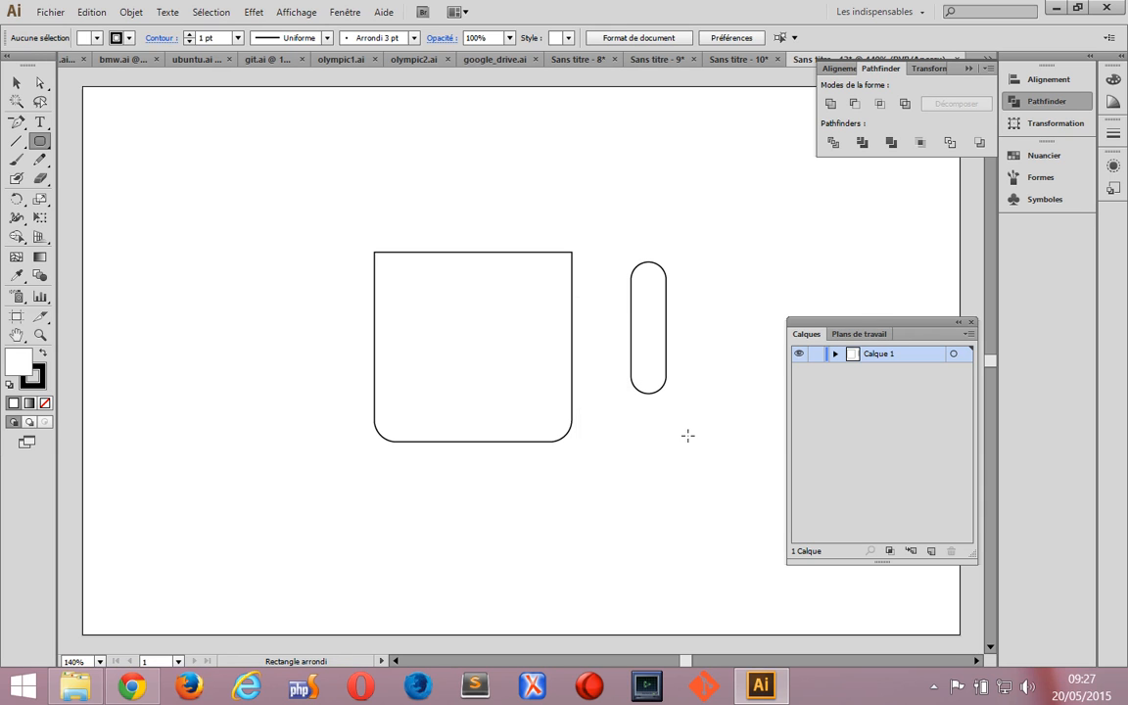
# Duplicate the 32 px wide arm, place the copy just left of the body, and move the original closer to the body's right side
pyautogui.click(16, 83)
pyautogui.click(631, 311)
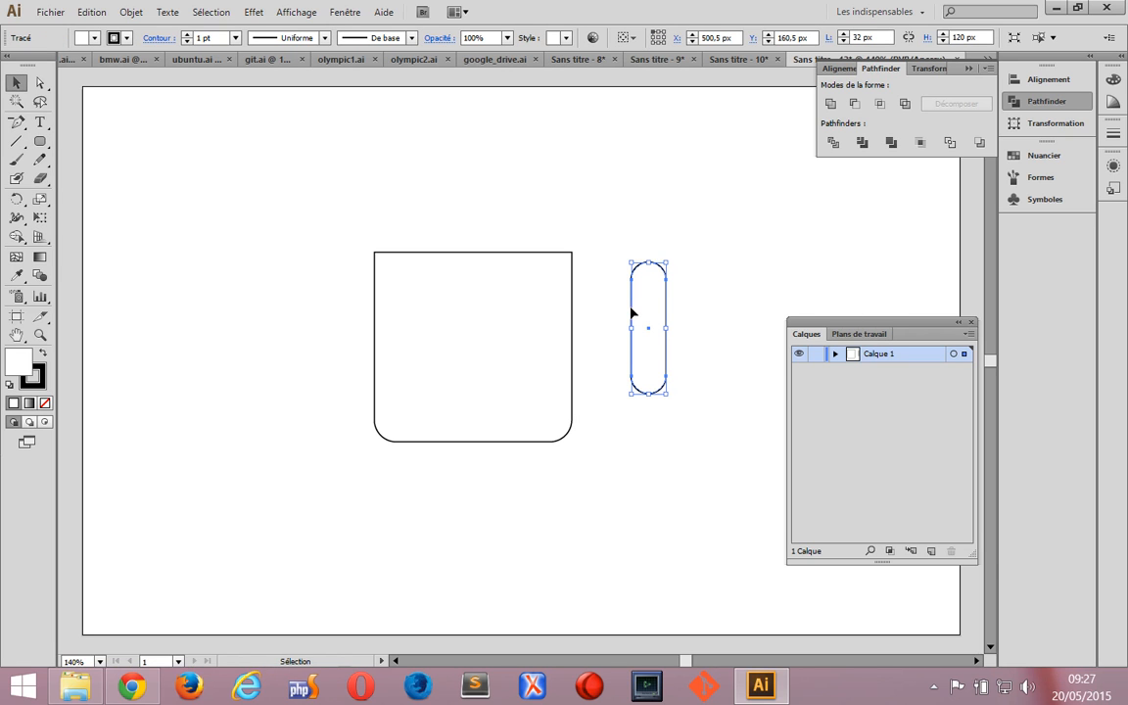
pyautogui.press('a')
pyautogui.hotkey('ctrl', 'v')
pyautogui.press('v')
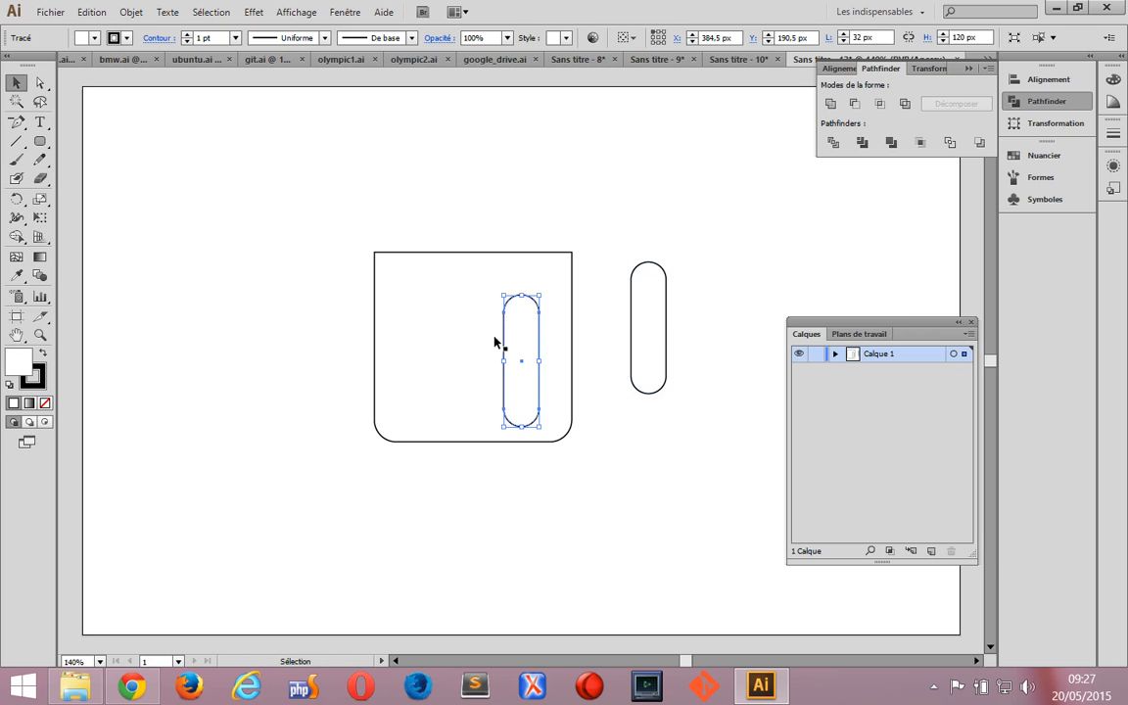
pyautogui.moveTo(521, 340); pyautogui.dragTo(361, 323)
pyautogui.moveTo(336, 306); pyautogui.dragTo(339, 286)
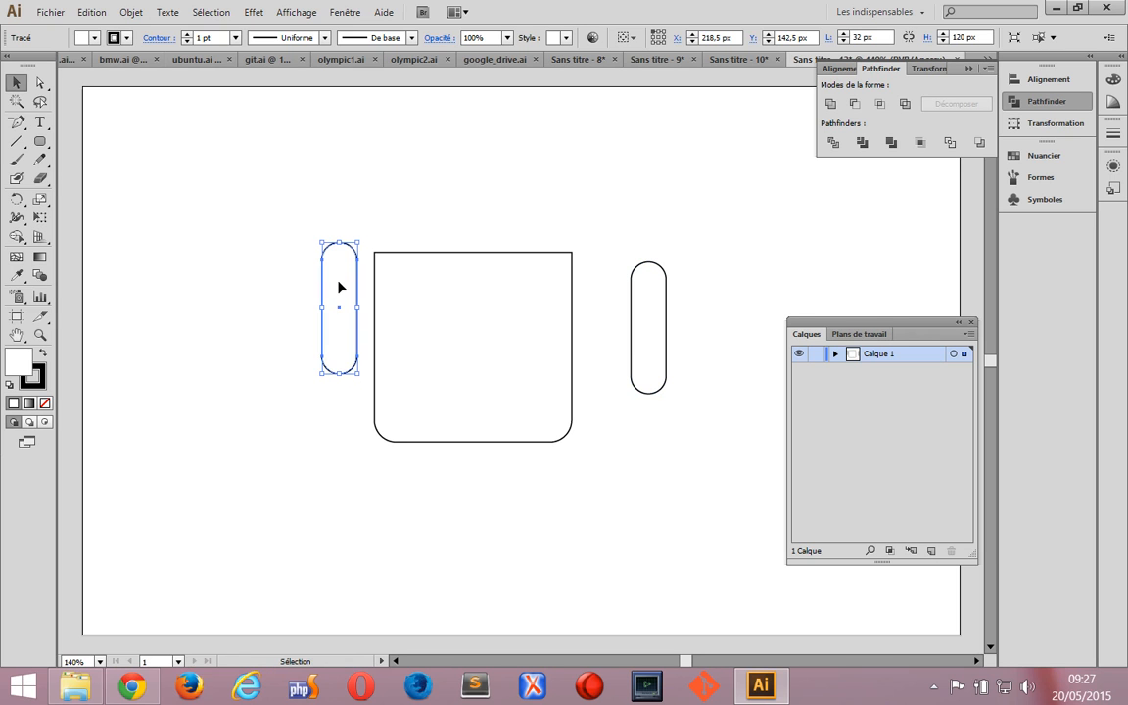
pyautogui.moveTo(648, 298); pyautogui.dragTo(603, 272)
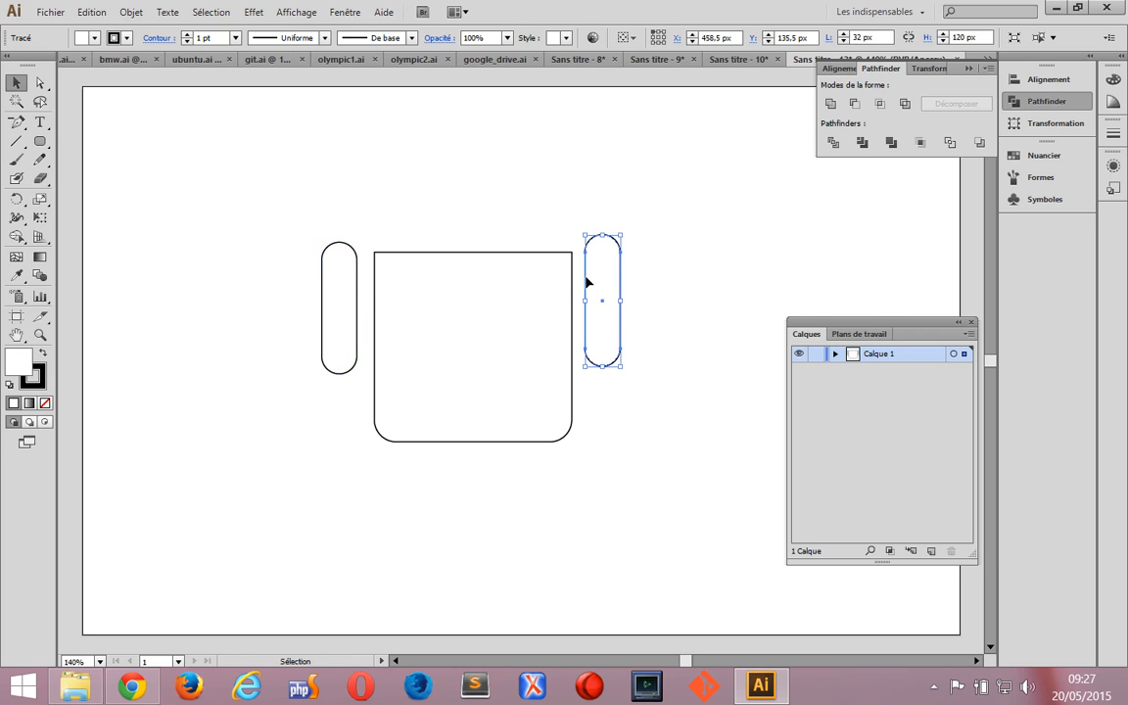
# Align the two arms vertically by their top edges
pyautogui.moveTo(302, 229); pyautogui.dragTo(711, 332)
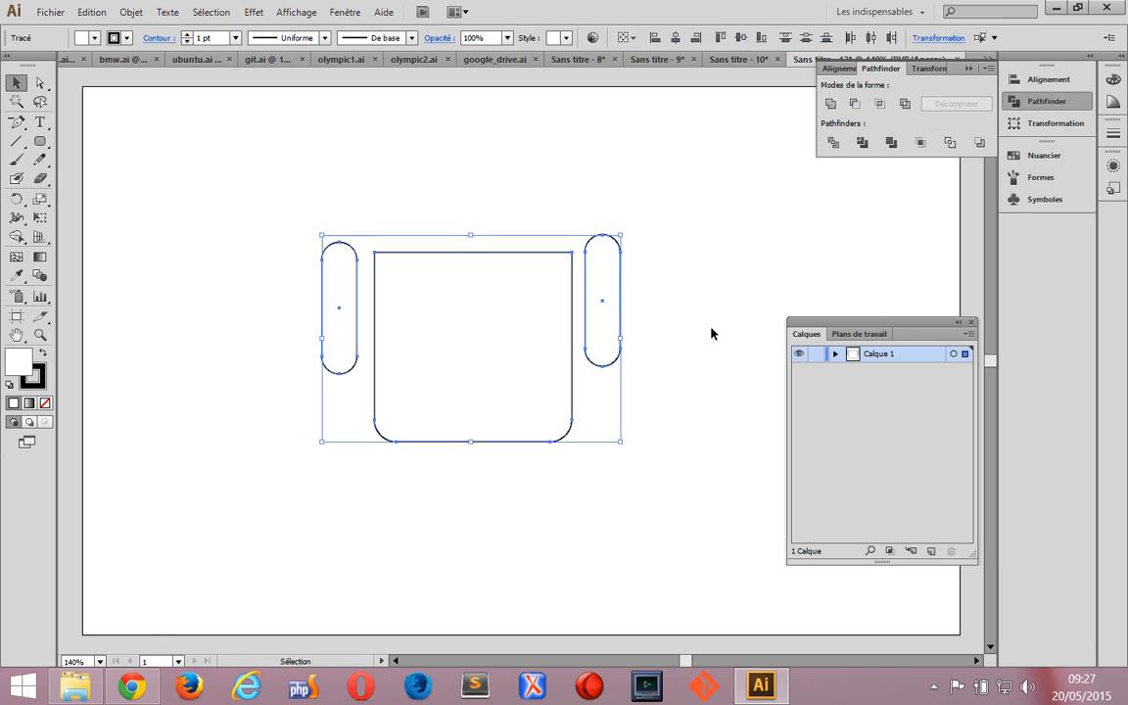
pyautogui.click(519, 171)
pyautogui.moveTo(296, 217); pyautogui.dragTo(609, 249)
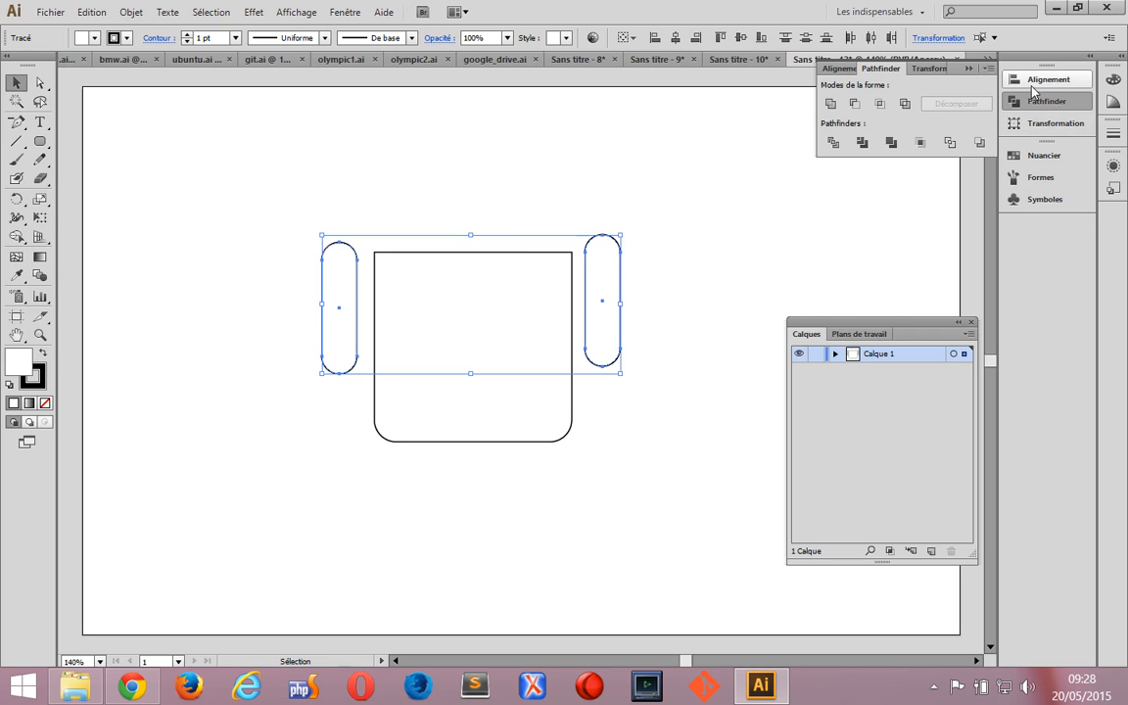
pyautogui.click(720, 39)
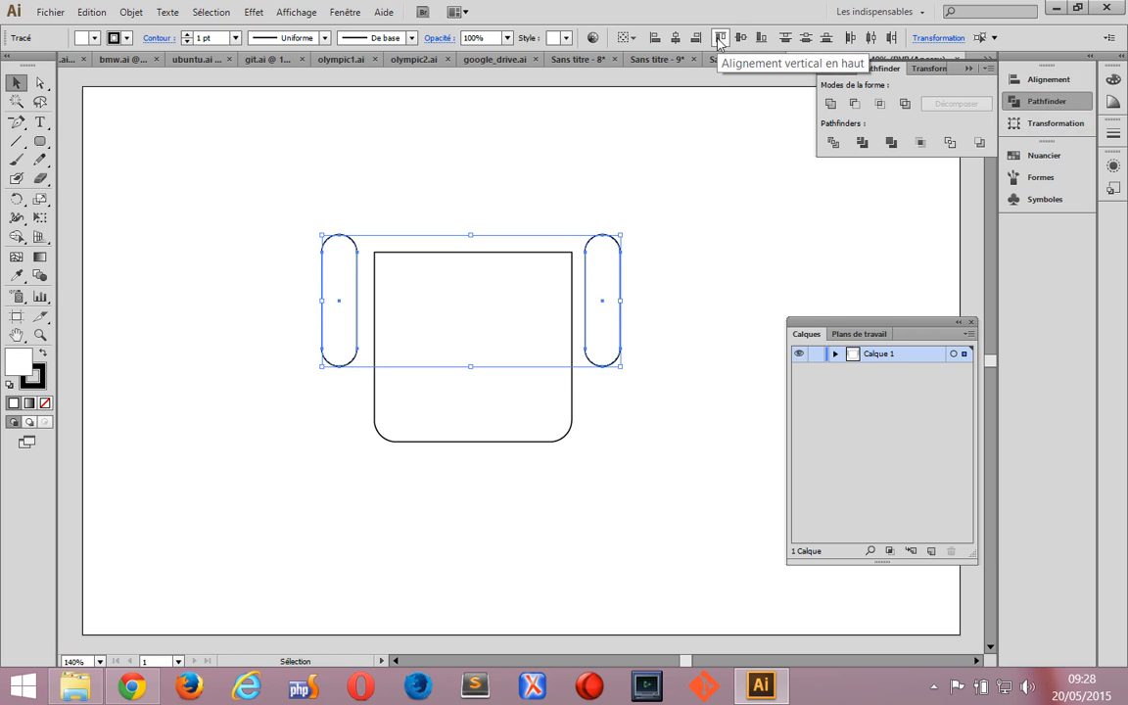
# Nudge both arms down about 5 px beside the body and group them
pyautogui.press('Down')
pyautogui.press('Down')
pyautogui.press('Down')
pyautogui.press('Down')
pyautogui.press('Down')
pyautogui.press('Down')
pyautogui.press('Down')
pyautogui.press('Down')
pyautogui.press('Down')
pyautogui.press('Up')
pyautogui.press('Up')
pyautogui.press('Up')
pyautogui.press('Up')
pyautogui.press('Up')
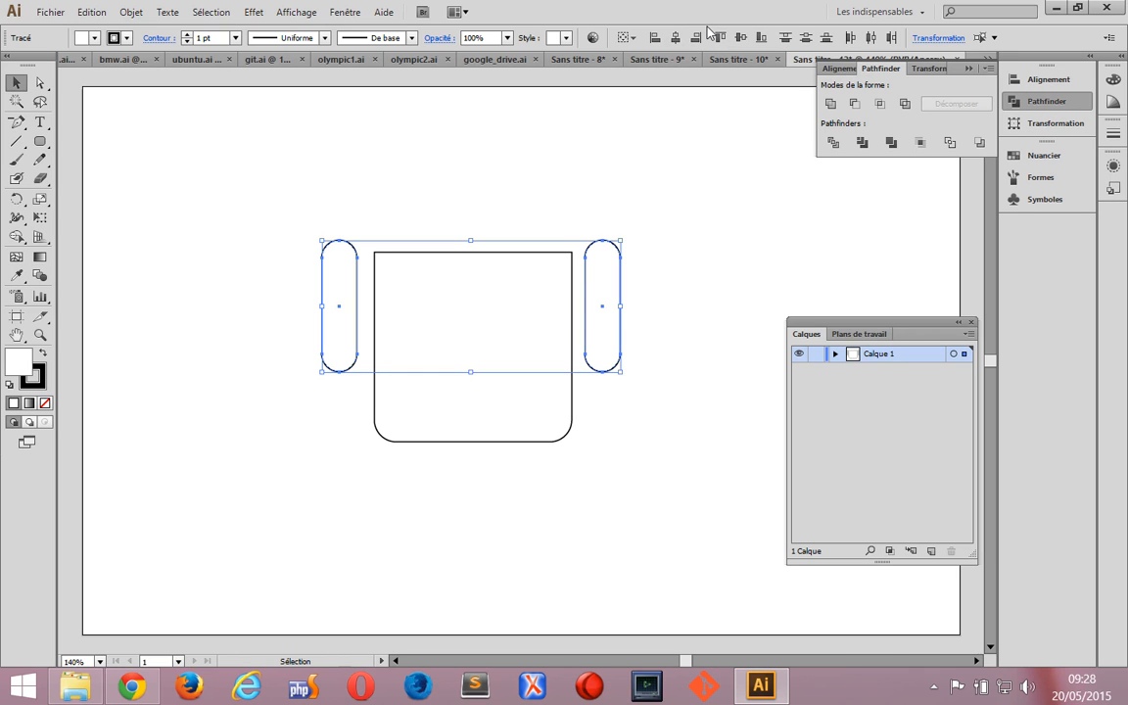
pyautogui.hotkey('ctrl', 'g')
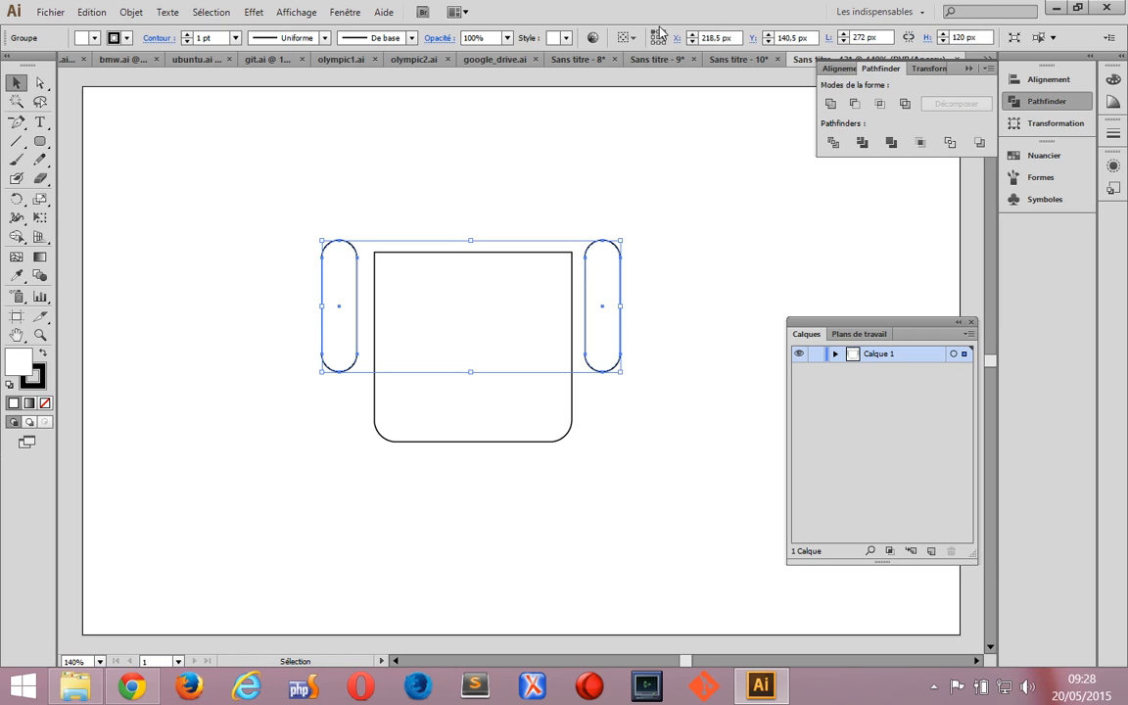
# Centre the arm group and the body horizontally on each other
pyautogui.click(675, 279)
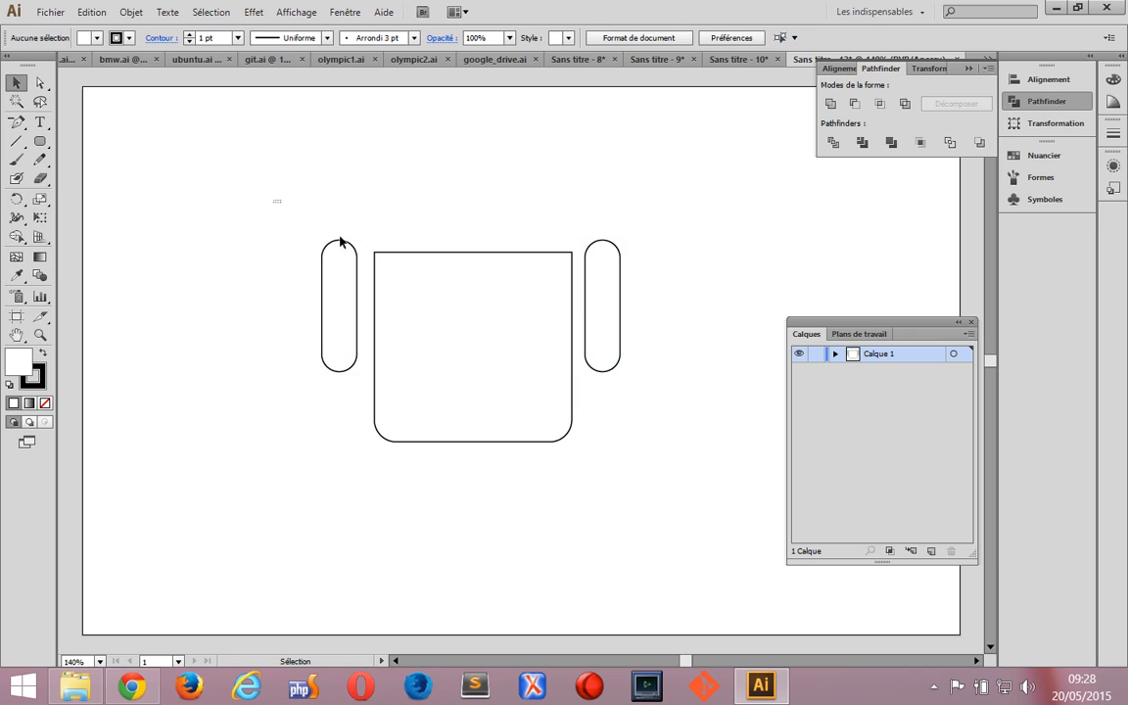
pyautogui.moveTo(274, 204); pyautogui.dragTo(498, 349)
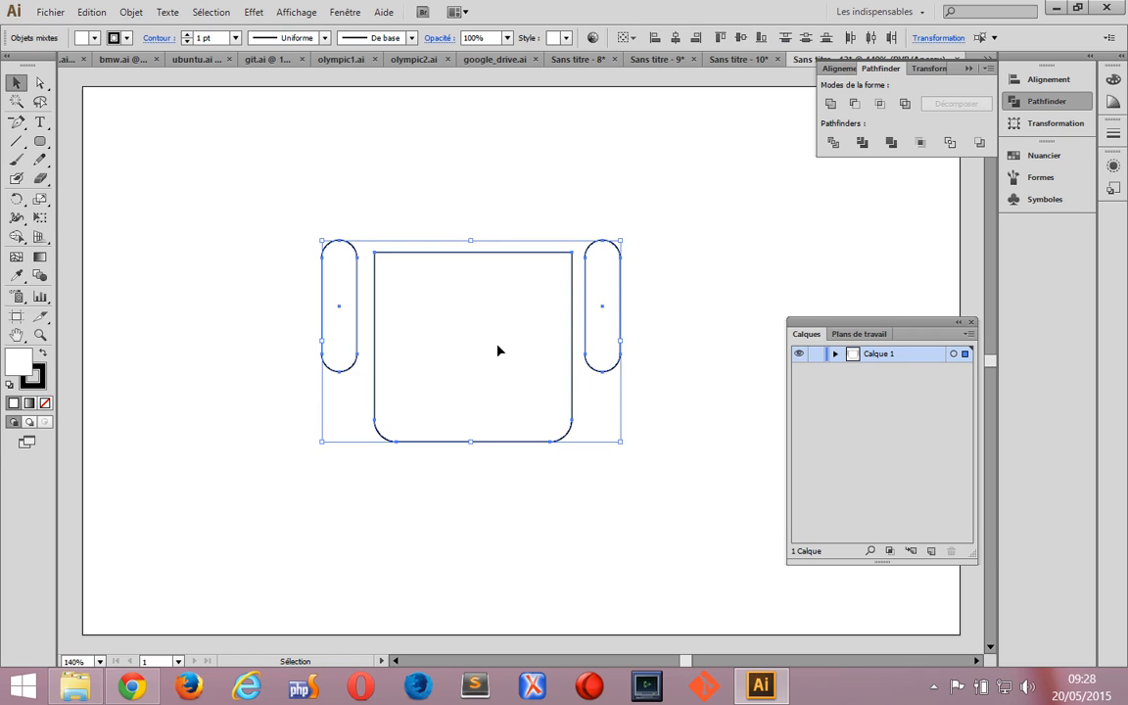
pyautogui.click(834, 354)
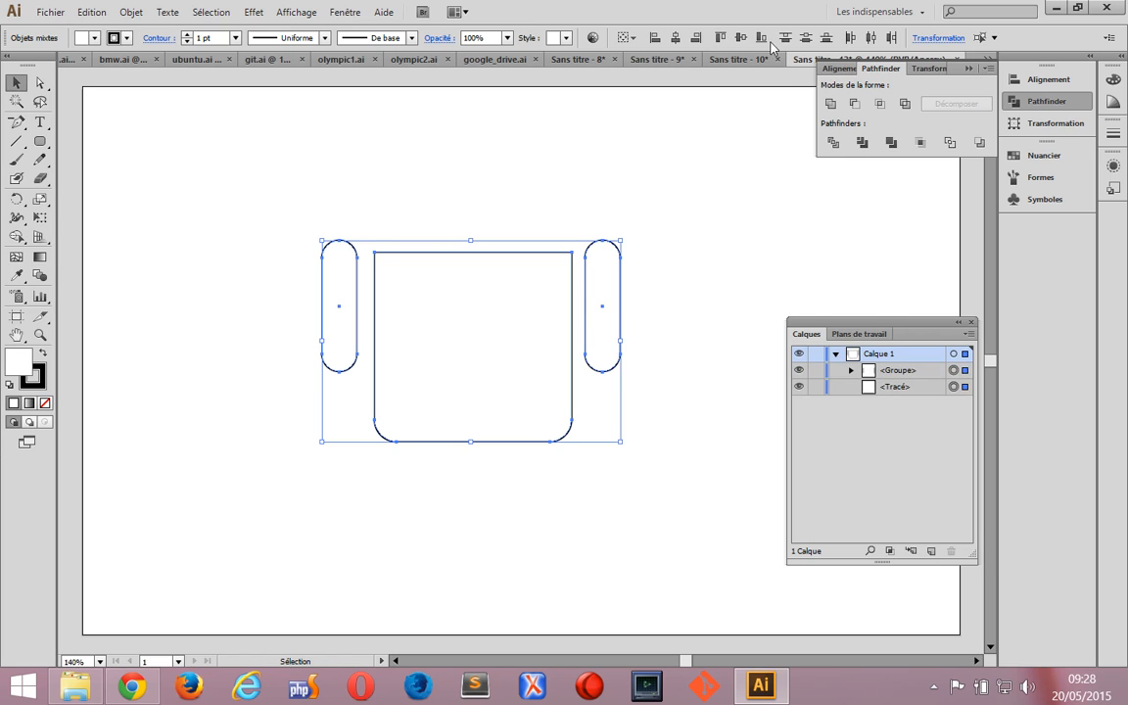
pyautogui.click(675, 39)
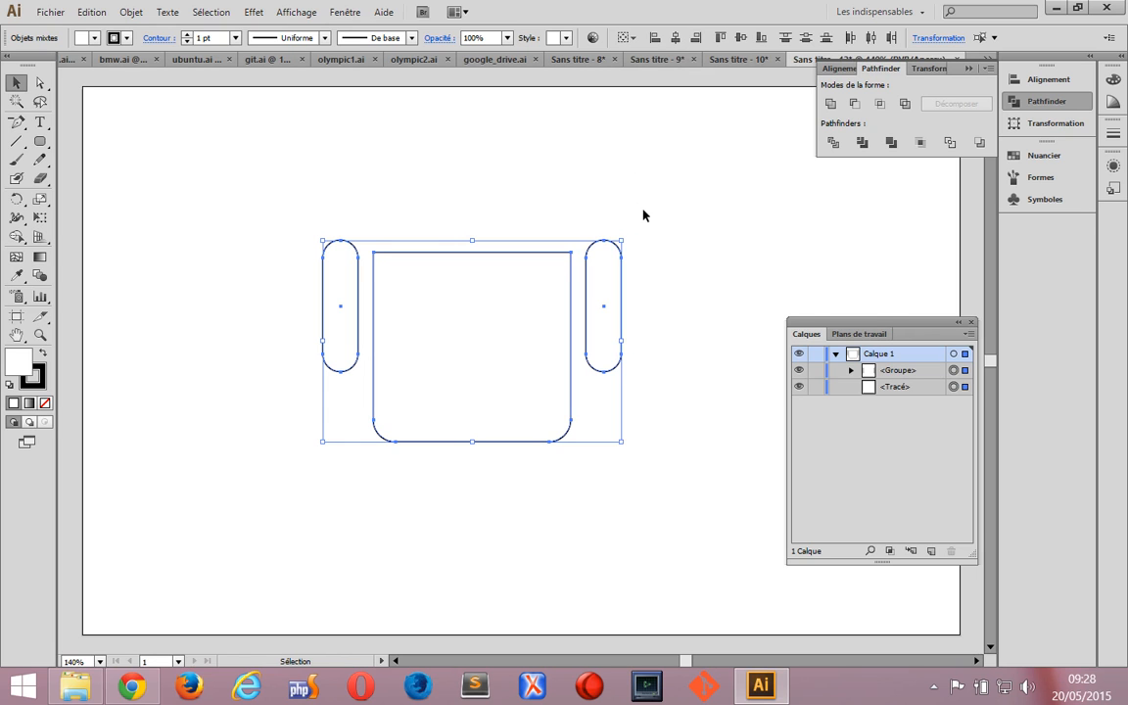
pyautogui.click(646, 235)
# Duplicate the arm group below the body and ungroup the copy into two separate rounded shapes for the legs
pyautogui.click(612, 248)
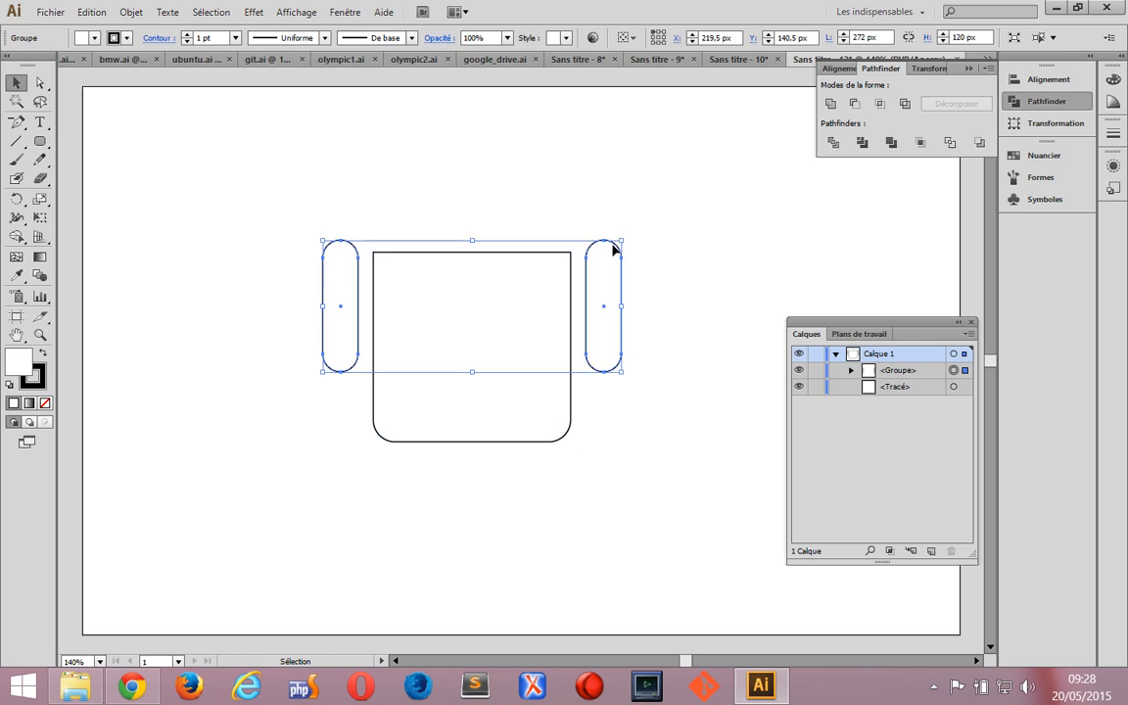
pyautogui.moveTo(612, 247); pyautogui.dragTo(687, 516)
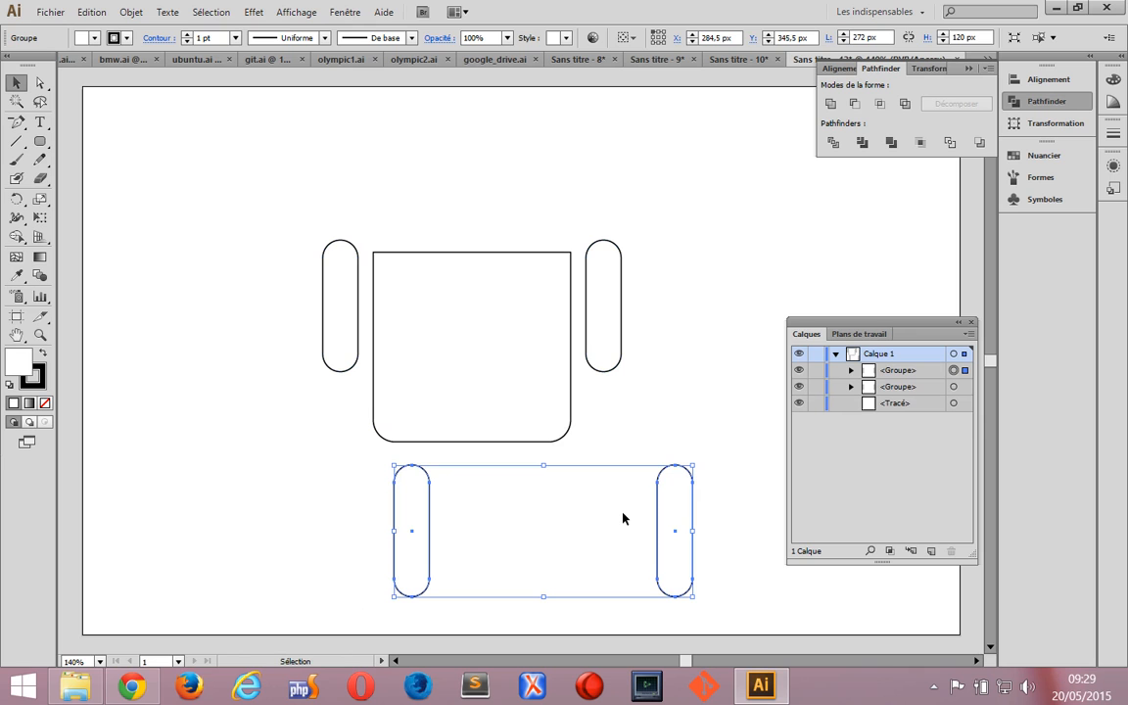
pyautogui.hotkey('ctrl', 'shift', 'g')
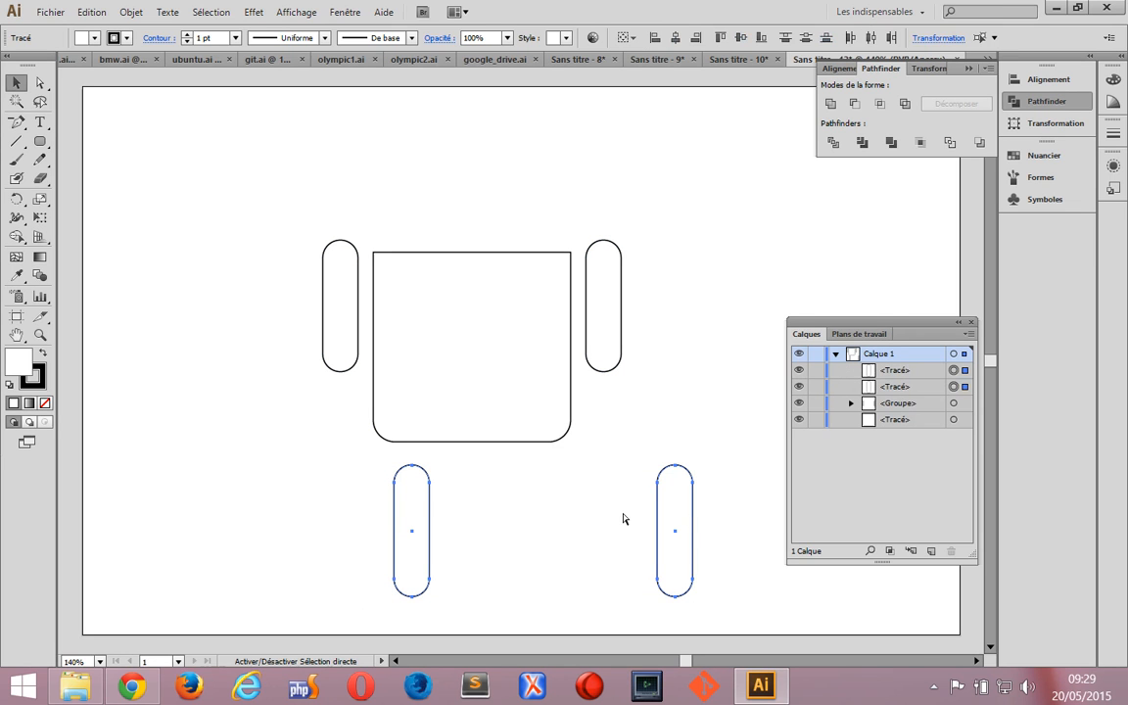
pyautogui.click(309, 503)
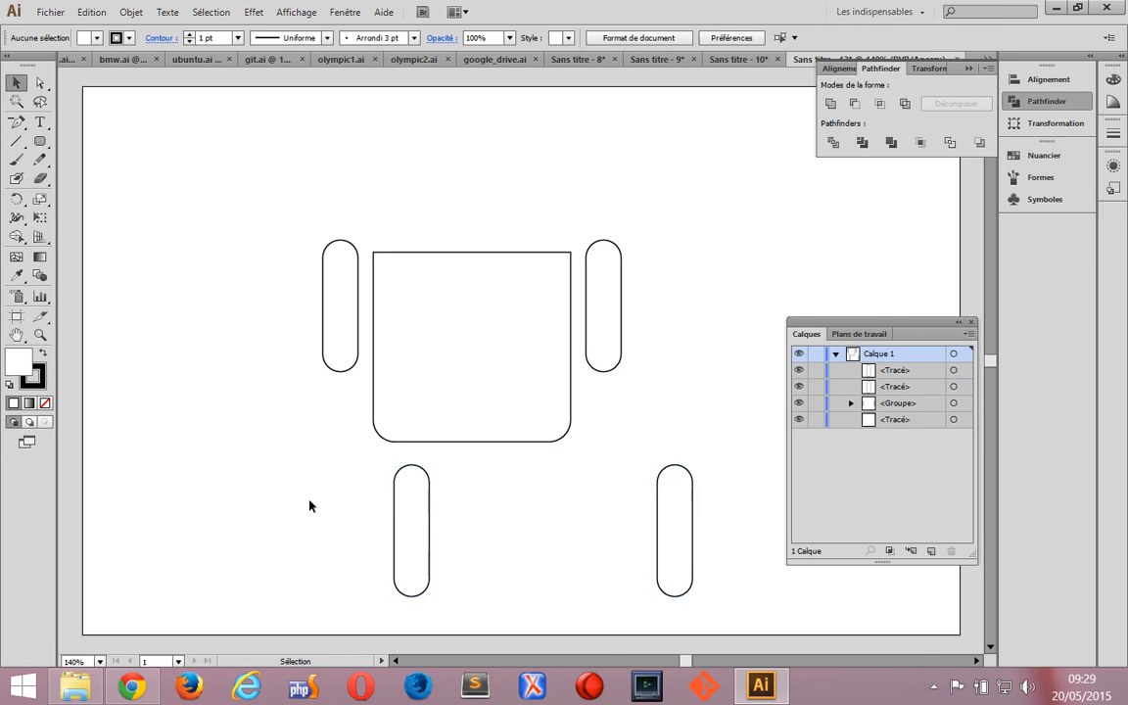
# Place the two leg shapes side by side across the body's lower edge, about 101 px wide overall, and group them
pyautogui.click(422, 522)
pyautogui.moveTo(422, 522); pyautogui.dragTo(519, 465)
pyautogui.moveTo(444, 479); pyautogui.dragTo(600, 544)
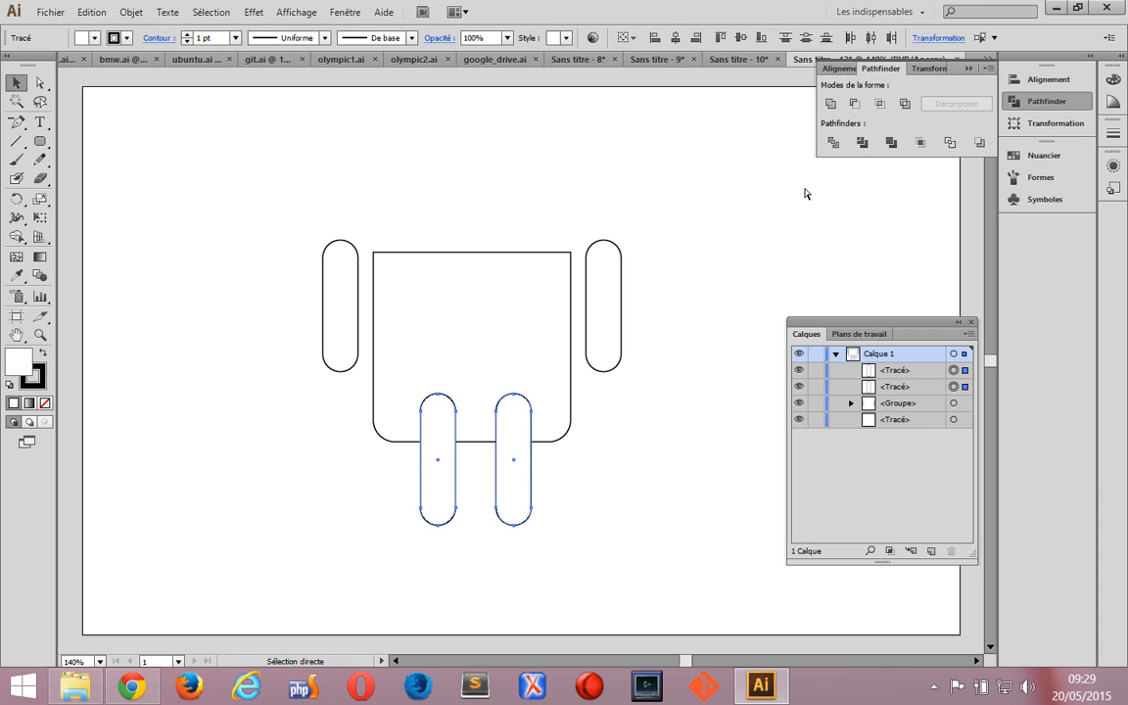
pyautogui.hotkey('ctrl', 'g')
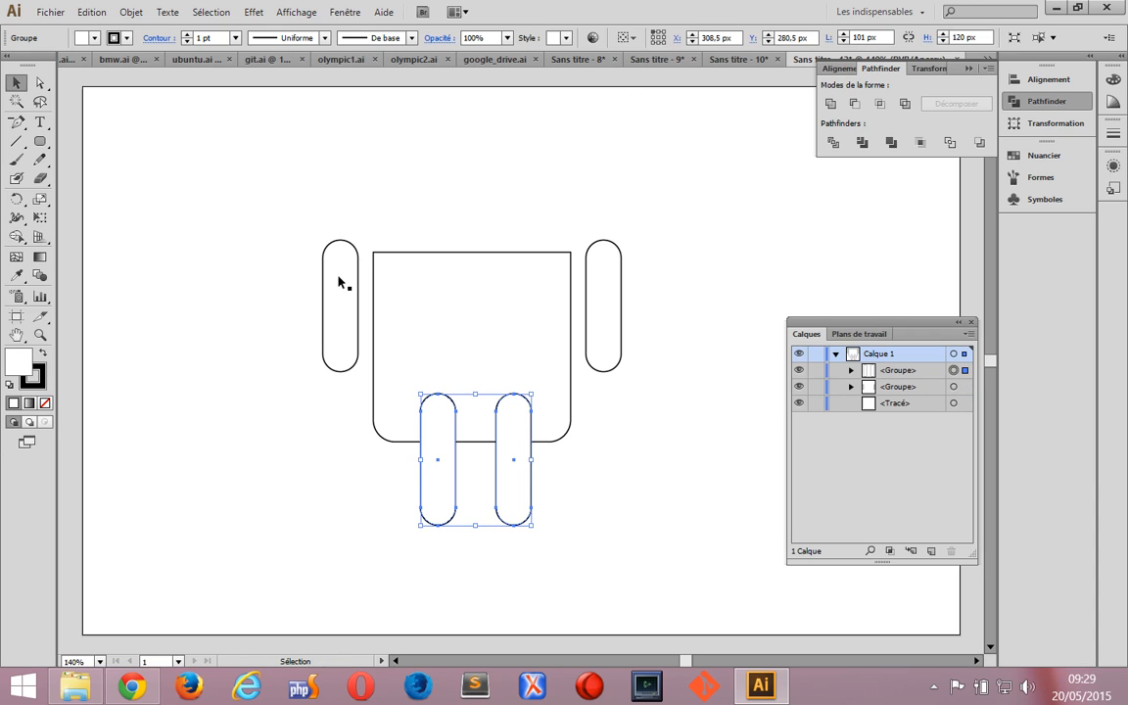
# Group the pair of arms together with the body, leaving out the legs
pyautogui.click(406, 277)
pyautogui.click(343, 282)
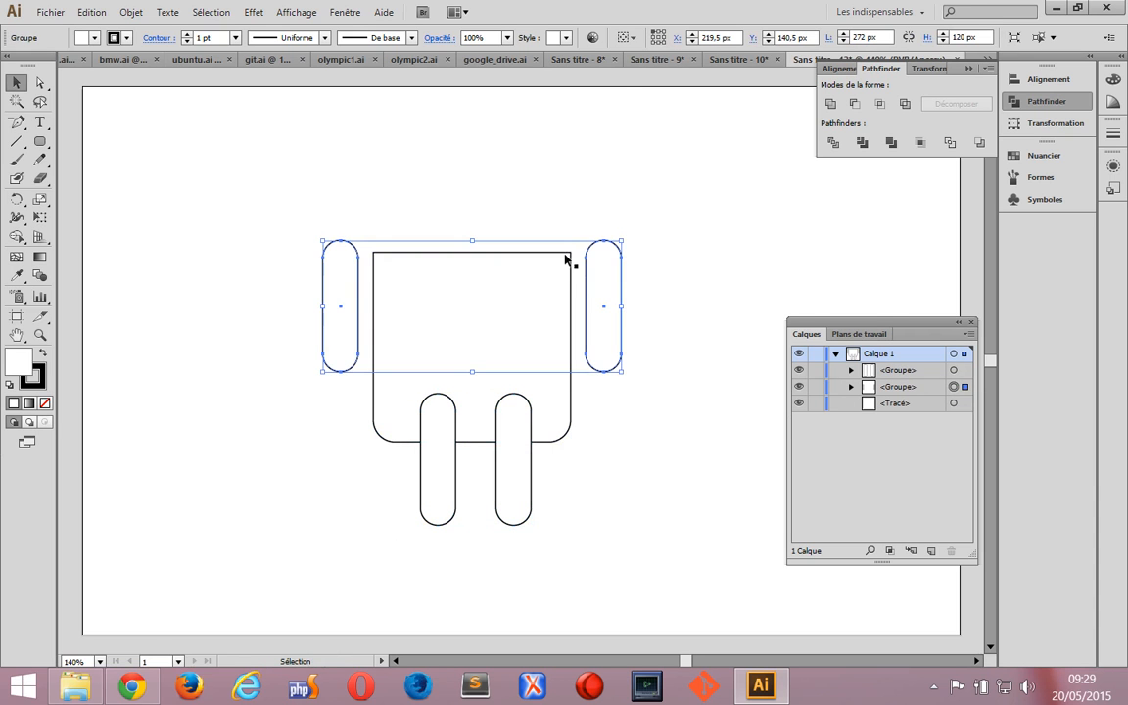
pyautogui.click(646, 269)
pyautogui.click(511, 277)
pyautogui.click(614, 260)
pyautogui.keyDown('shift'); pyautogui.click(498, 305); pyautogui.keyUp('shift')
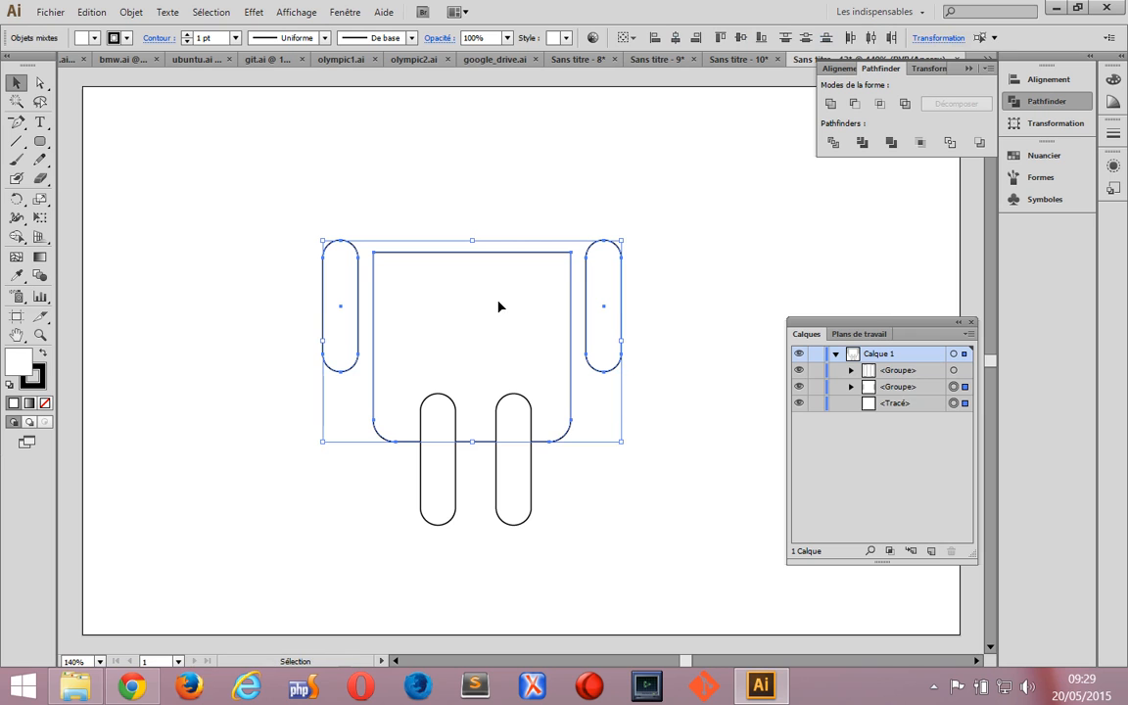
pyautogui.hotkey('ctrl', 'g')
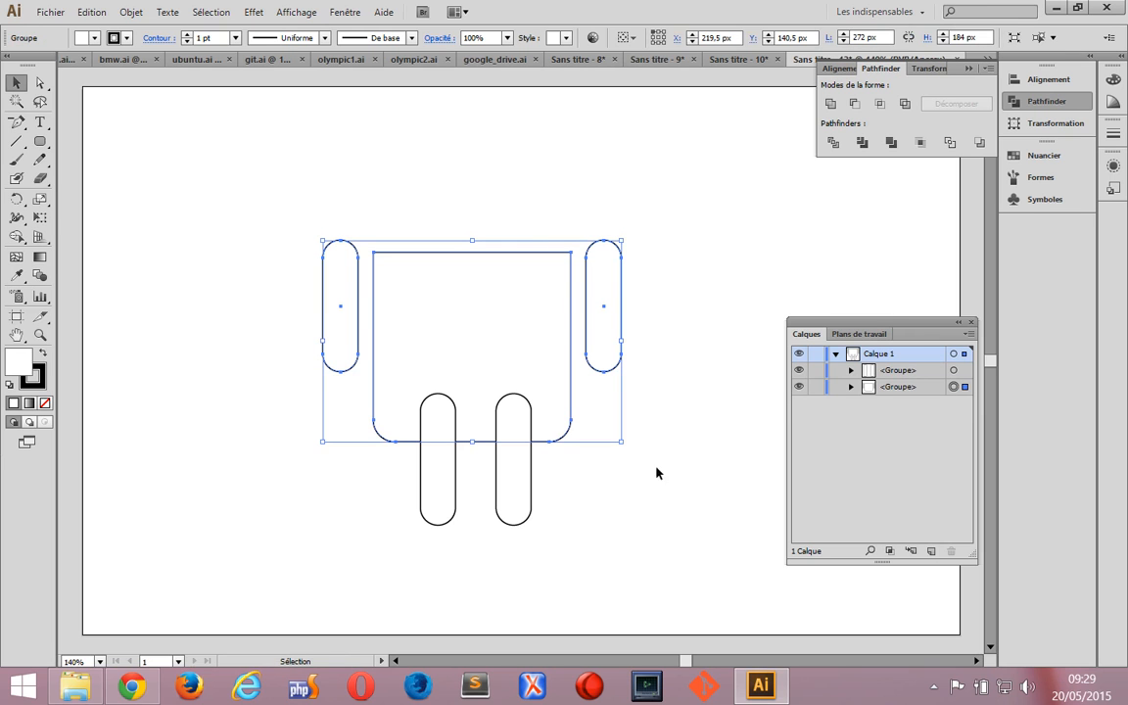
pyautogui.click(662, 569)
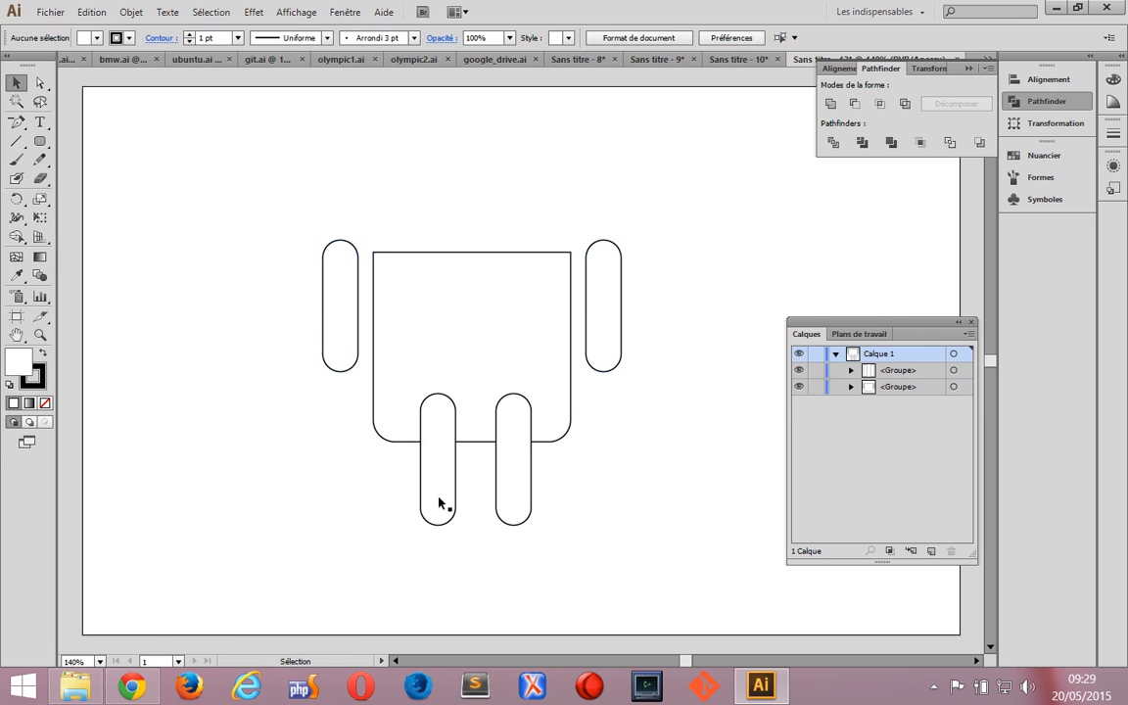
# Centre the leg group horizontally with the group of body and arms
pyautogui.click(438, 503)
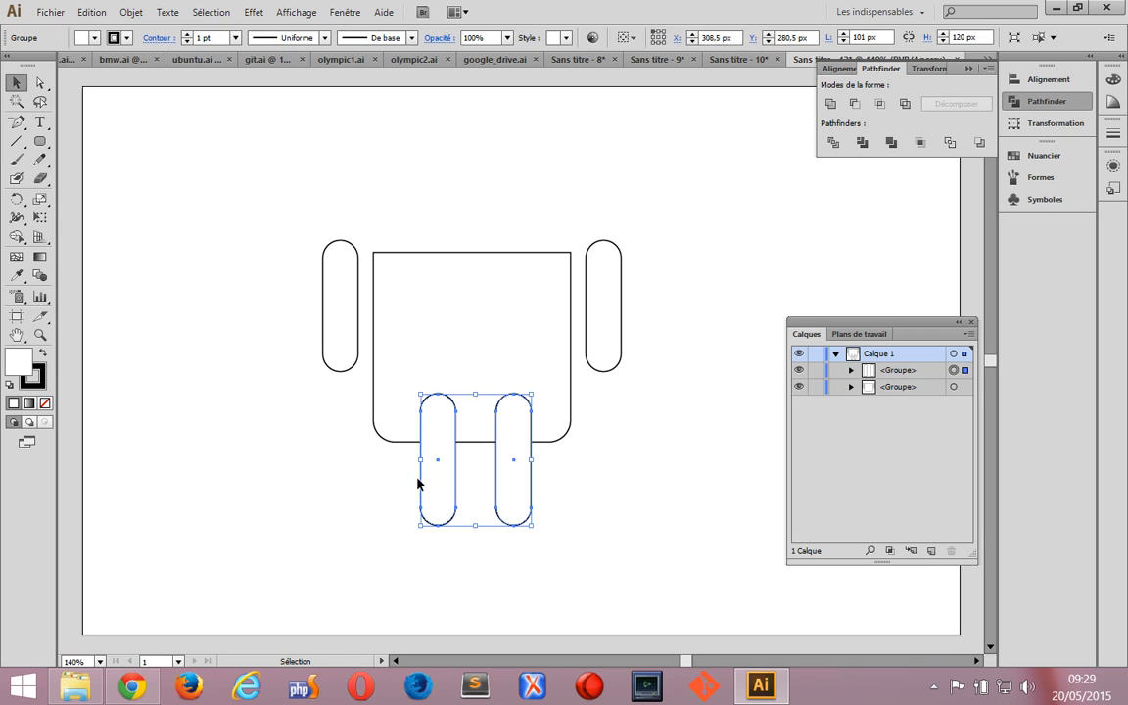
pyautogui.keyDown('shift'); pyautogui.click(397, 348); pyautogui.keyUp('shift')
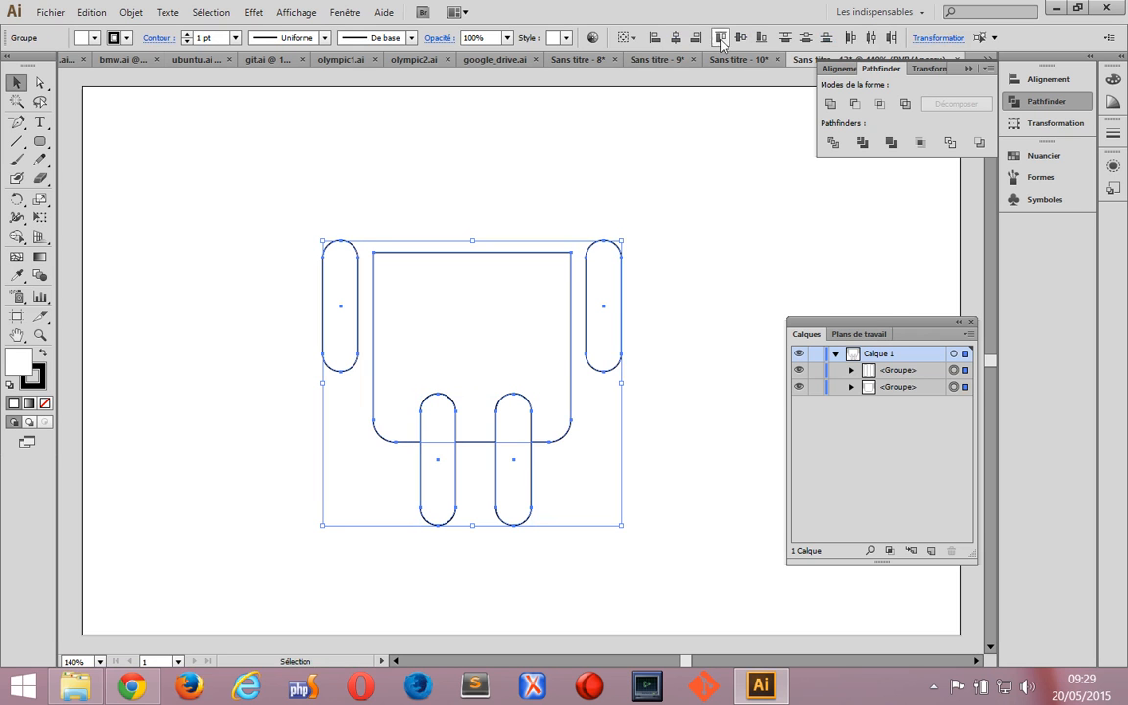
pyautogui.click(682, 37)
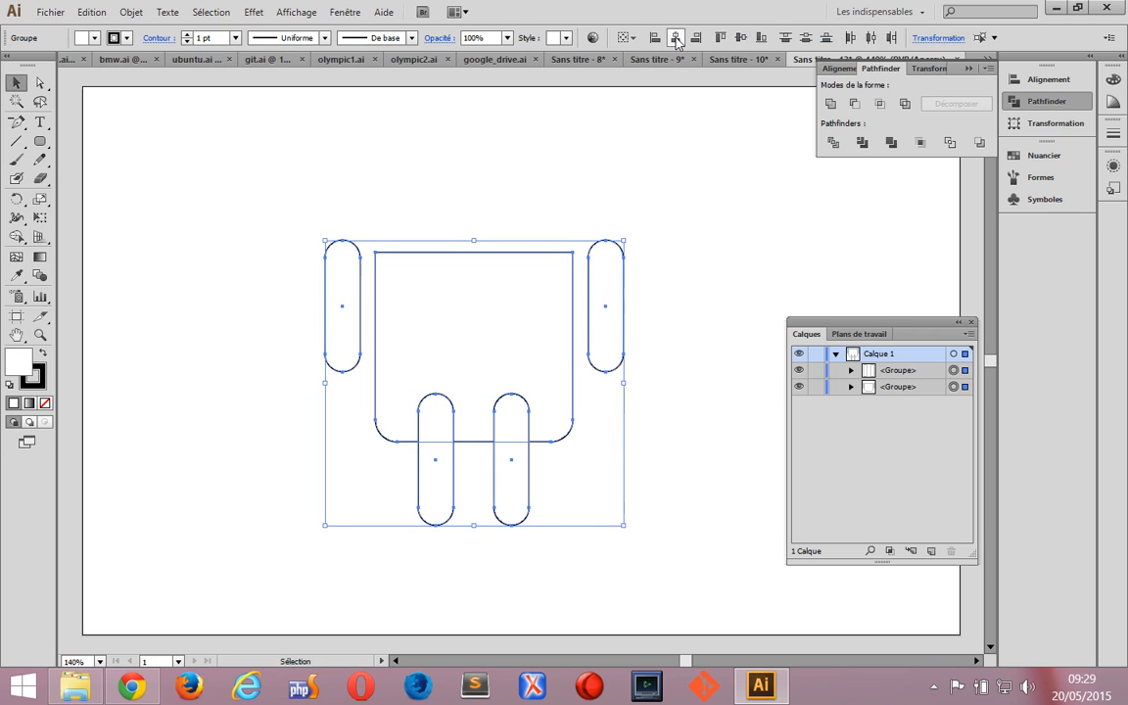
pyautogui.click(718, 352)
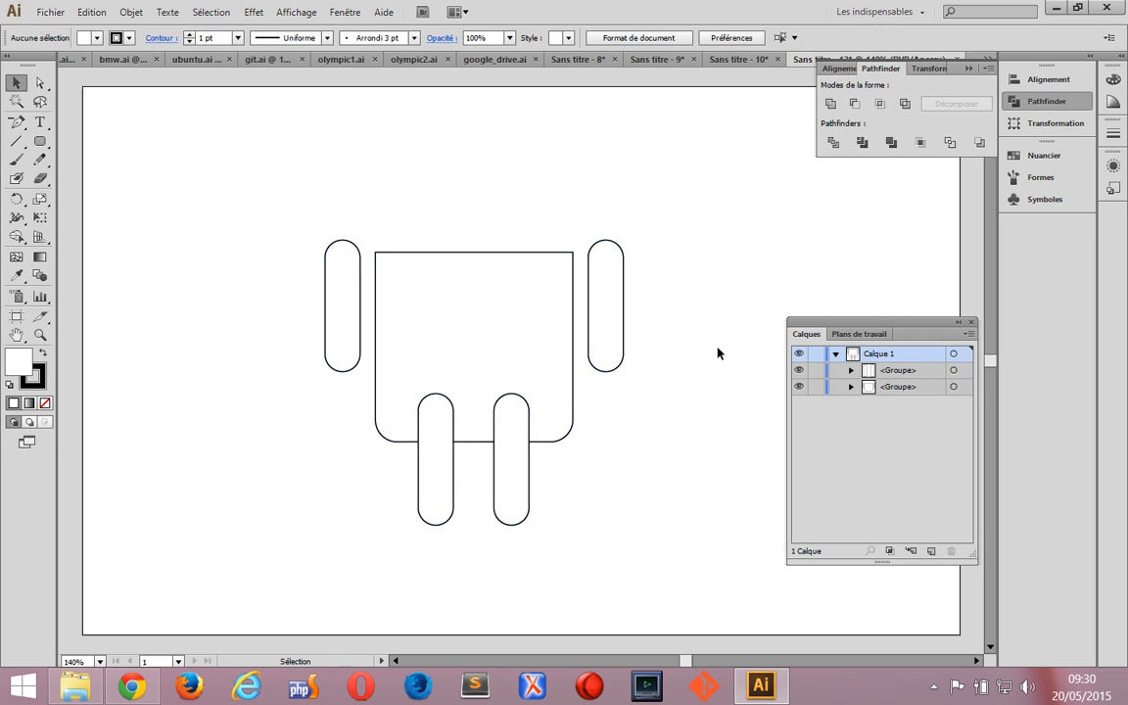
# Ungroup the body from the pair of arms
pyautogui.click(400, 355)
pyautogui.rightClick(400, 355)
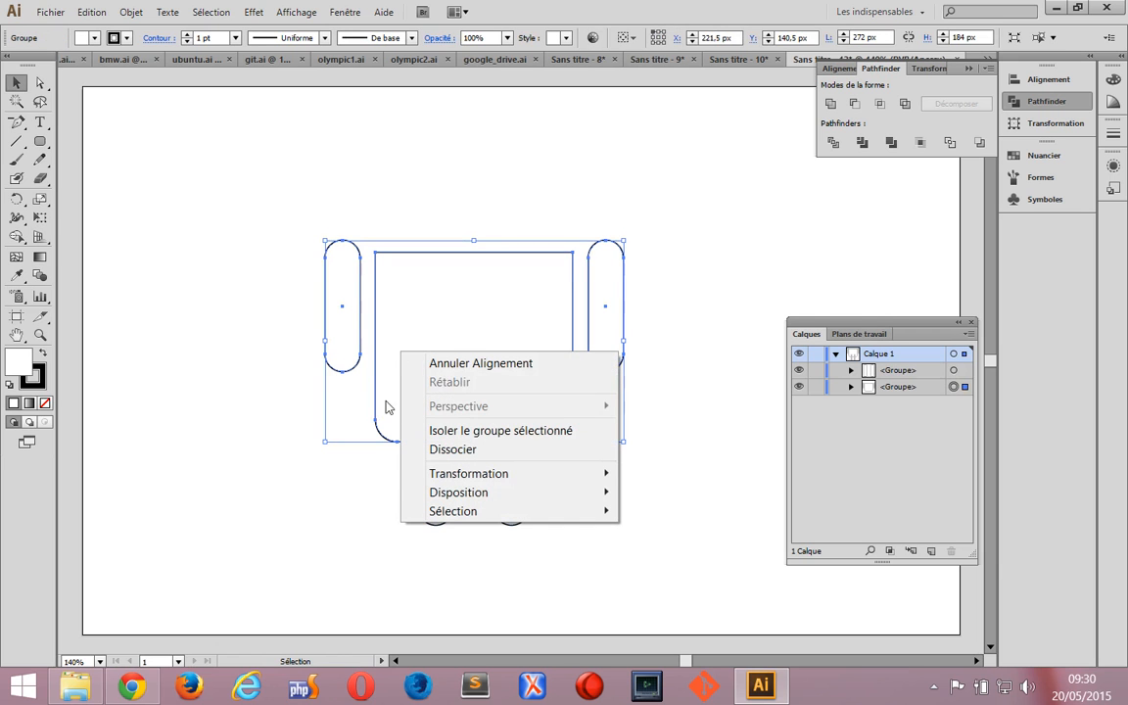
pyautogui.click(453, 450)
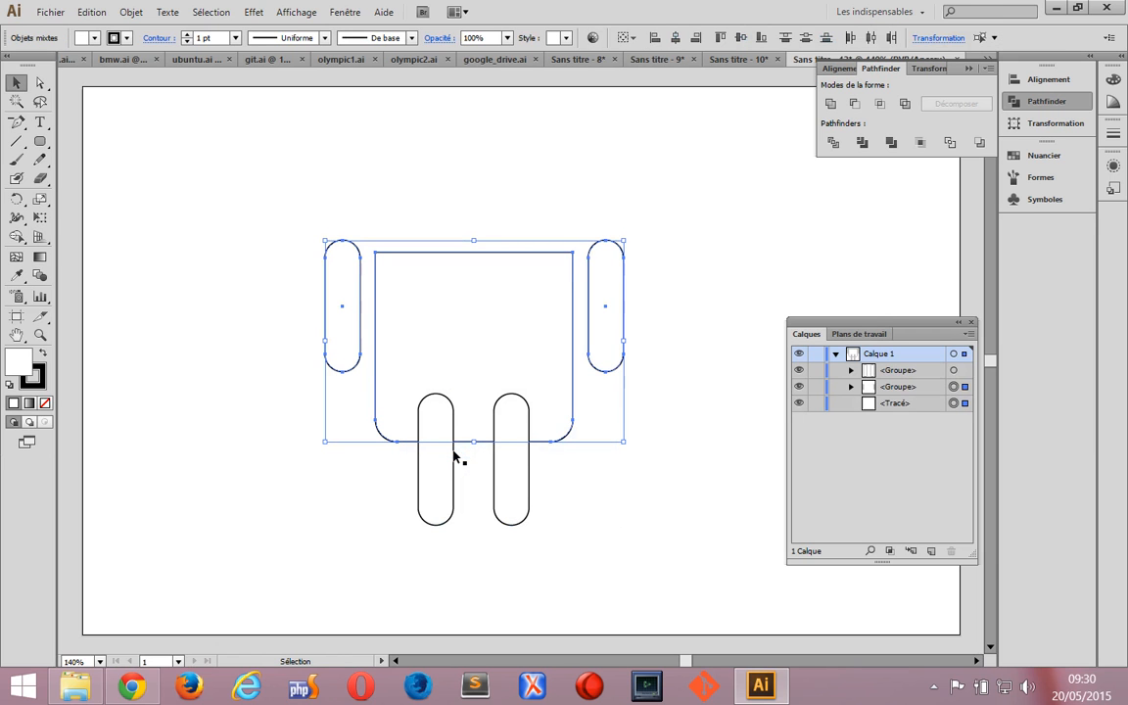
pyautogui.click(289, 532)
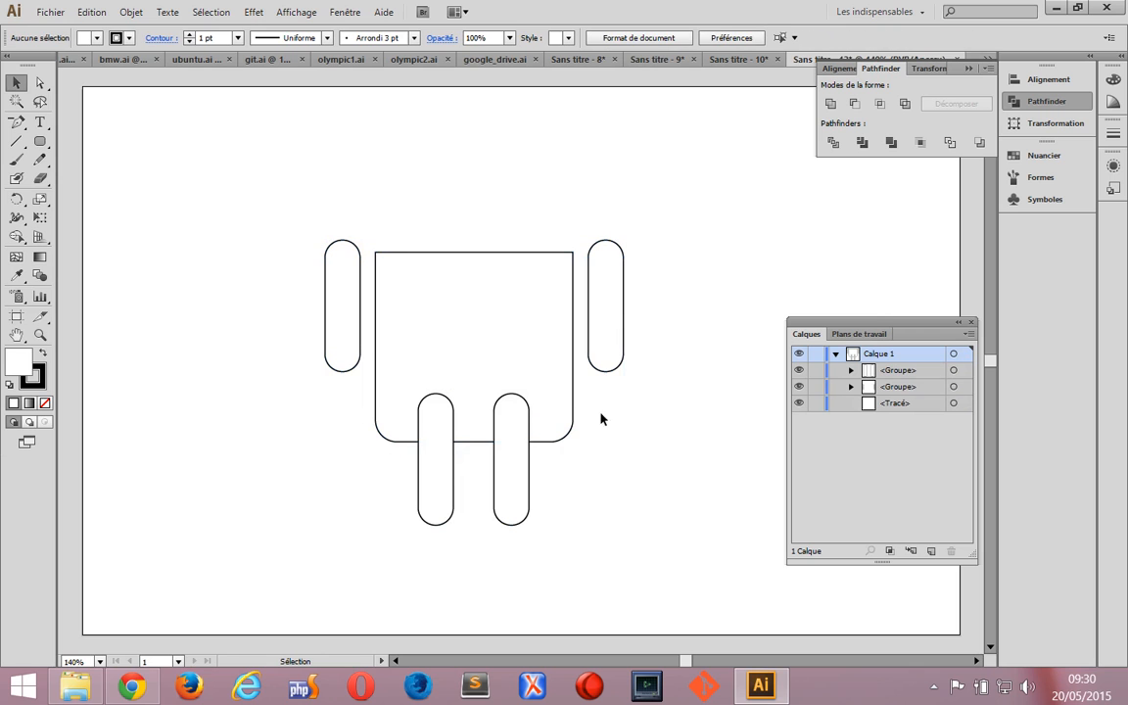
# Unite the legs and the body into a single shape with Pathfinder
pyautogui.moveTo(616, 446); pyautogui.dragTo(395, 403)
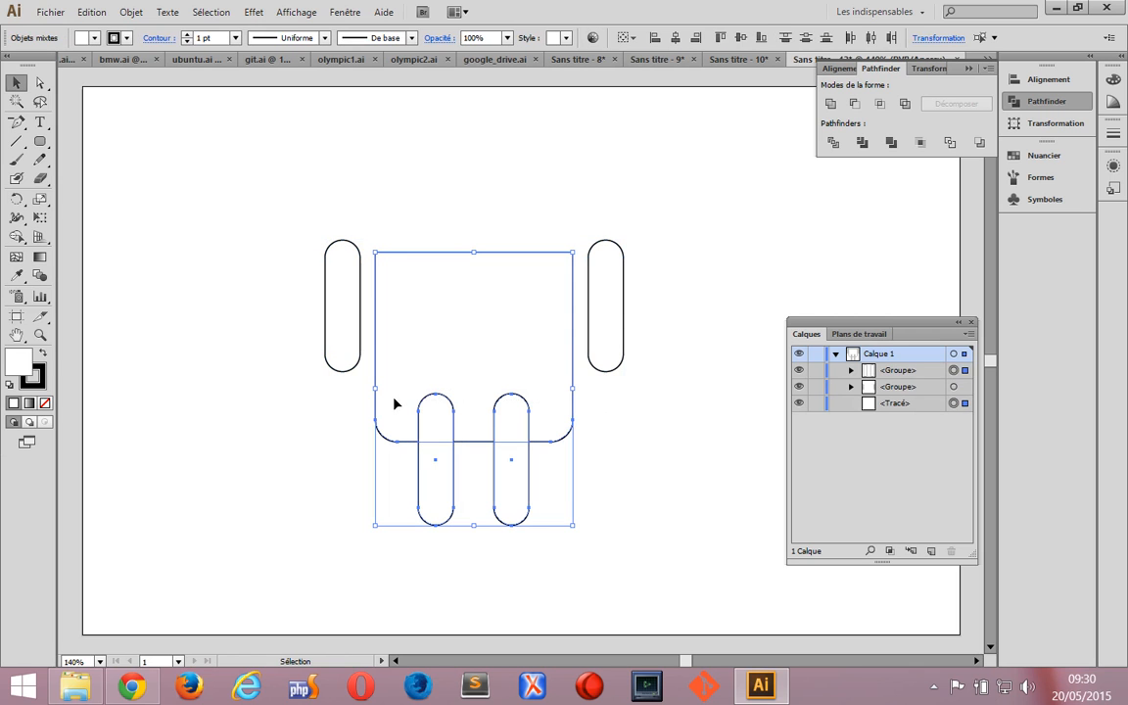
pyautogui.click(832, 104)
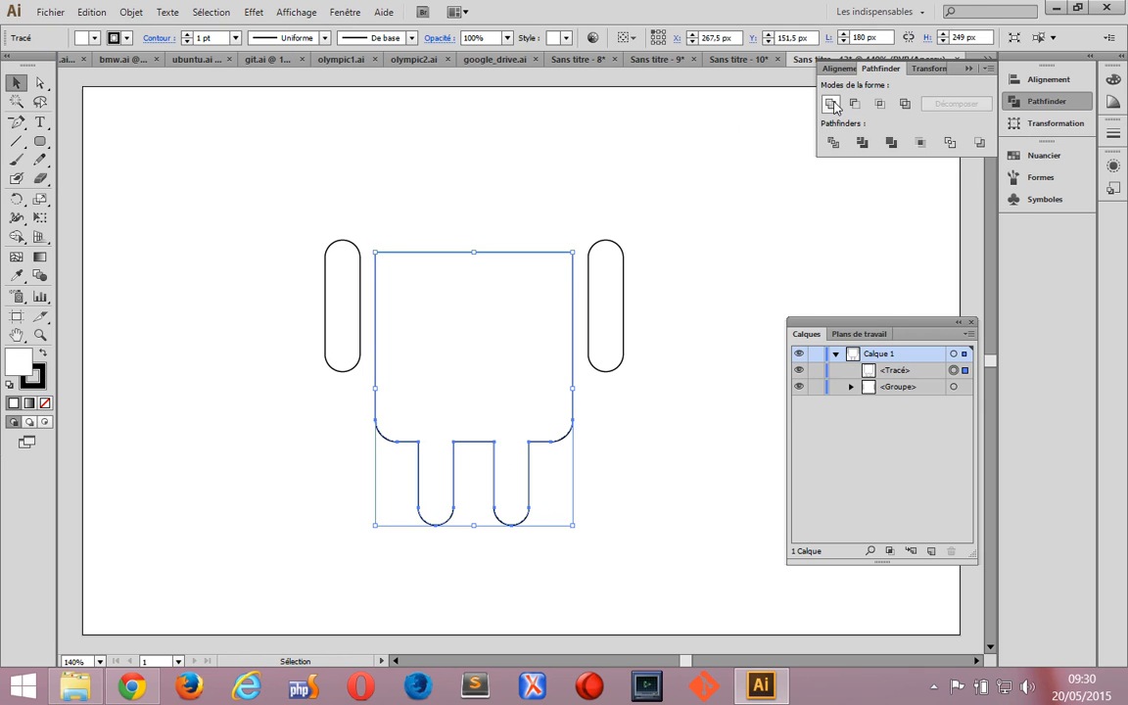
pyautogui.click(682, 427)
# Group the arms with the merged body and move the group to the artboard's upper-left corner
pyautogui.moveTo(234, 205)
pyautogui.mouseDown()
pyautogui.moveTo(604, 485)
pyautogui.moveTo(649, 499)
pyautogui.mouseUp()
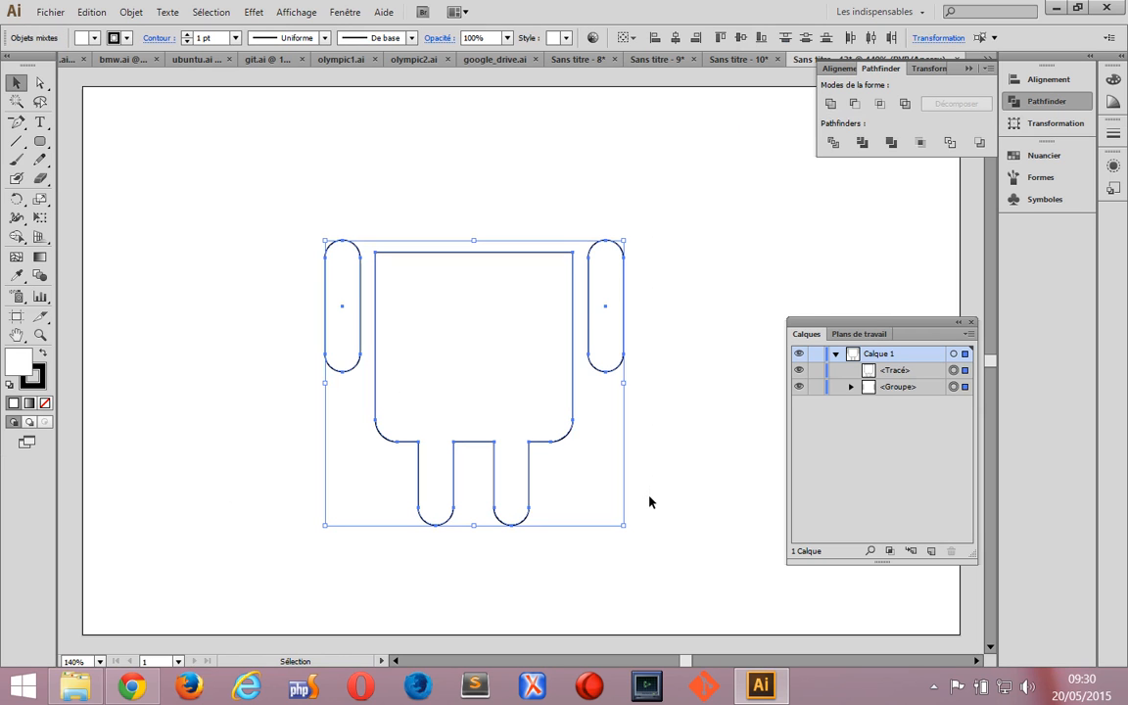
pyautogui.hotkey('ctrl', 'g')
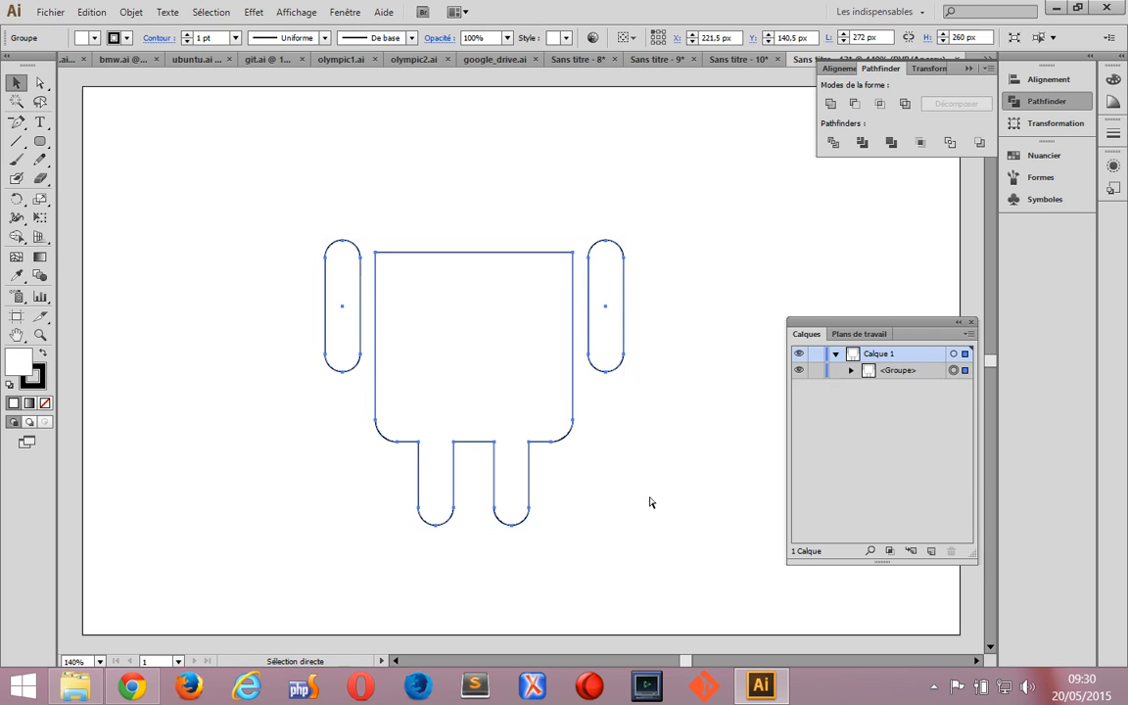
pyautogui.moveTo(479, 353); pyautogui.dragTo(195, 244)
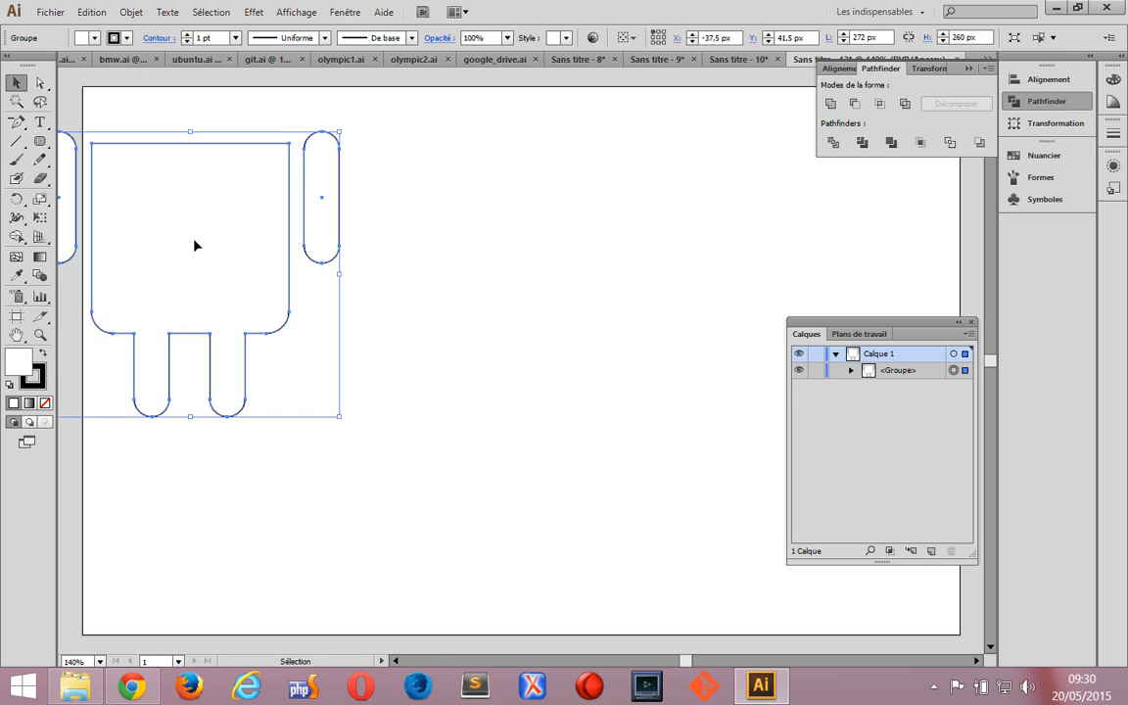
# Draw a circle 180 px wide and 180 px high in the empty area beside the robot's body
pyautogui.click(490, 331)
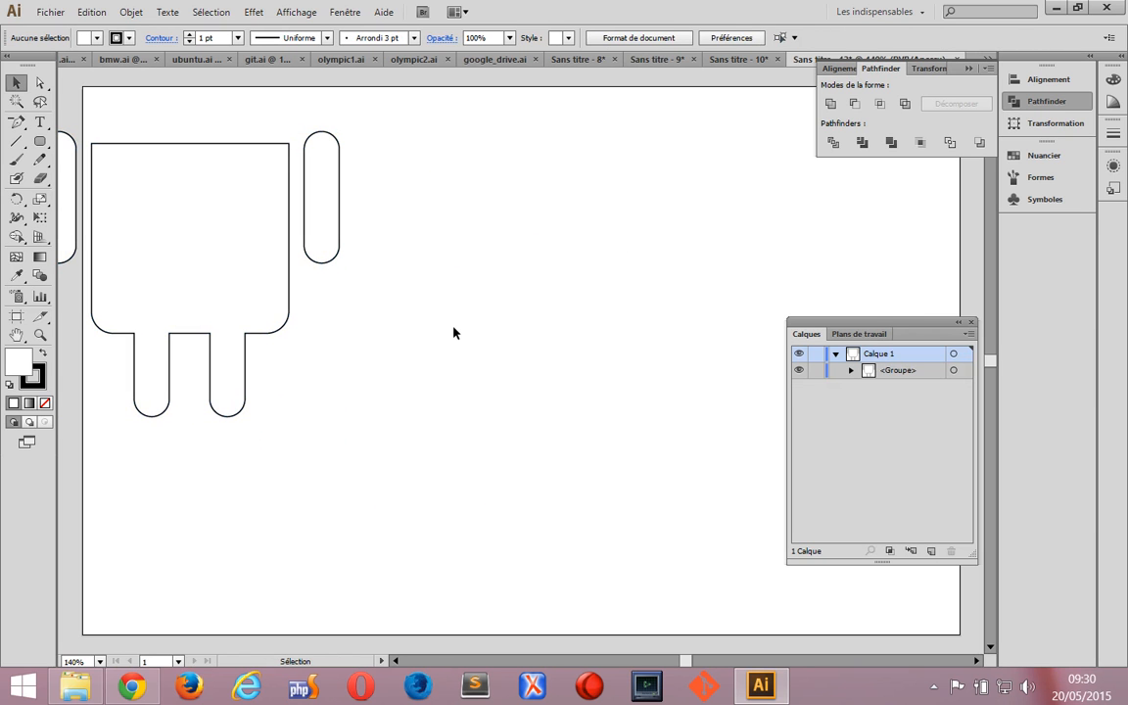
pyautogui.click(37, 143)
pyautogui.moveTo(37, 143); pyautogui.dragTo(110, 177)
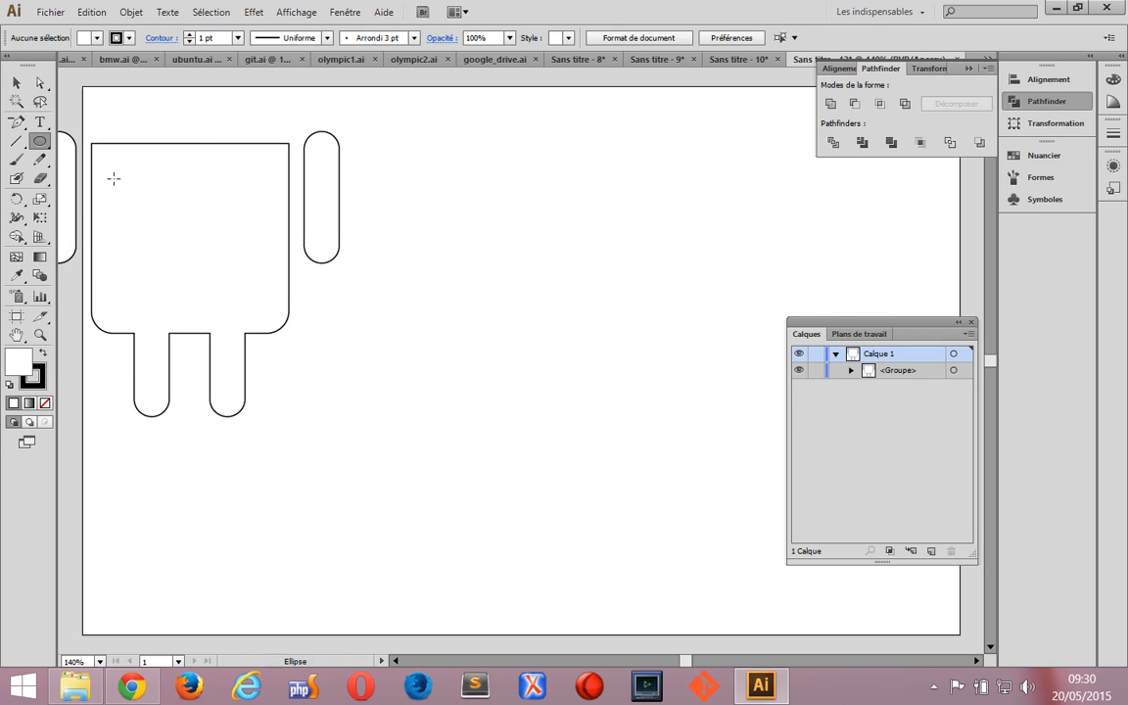
pyautogui.click(541, 229)
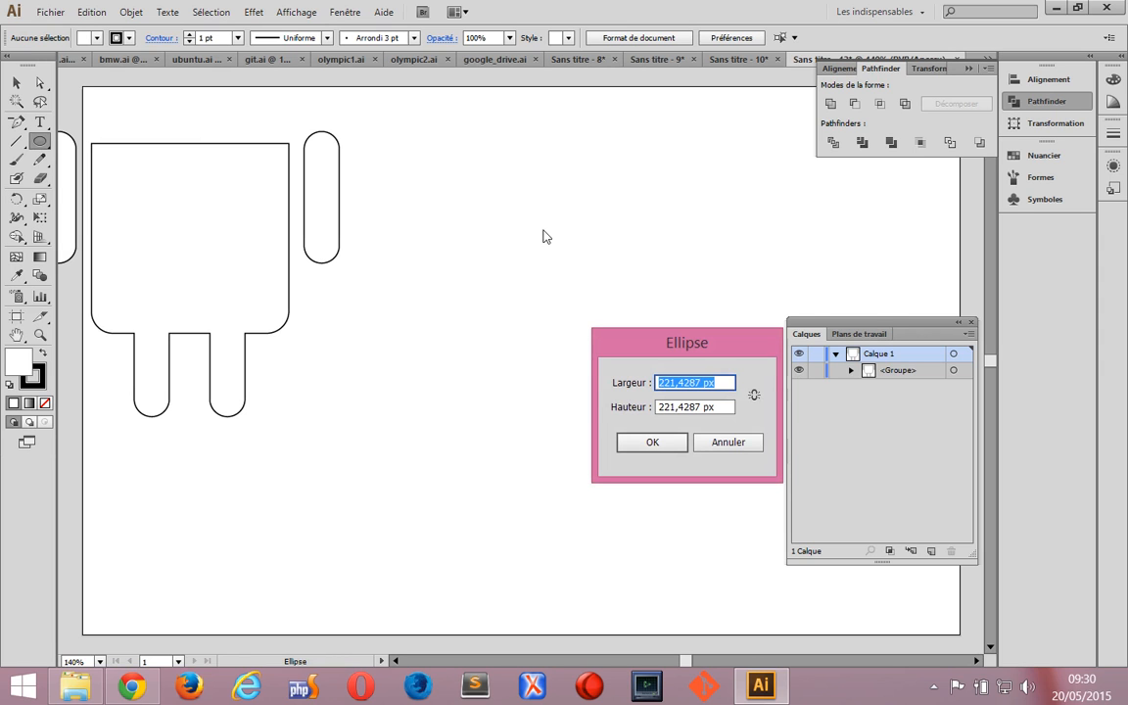
pyautogui.write('180')
pyautogui.press('Tab')
pyautogui.write('180')
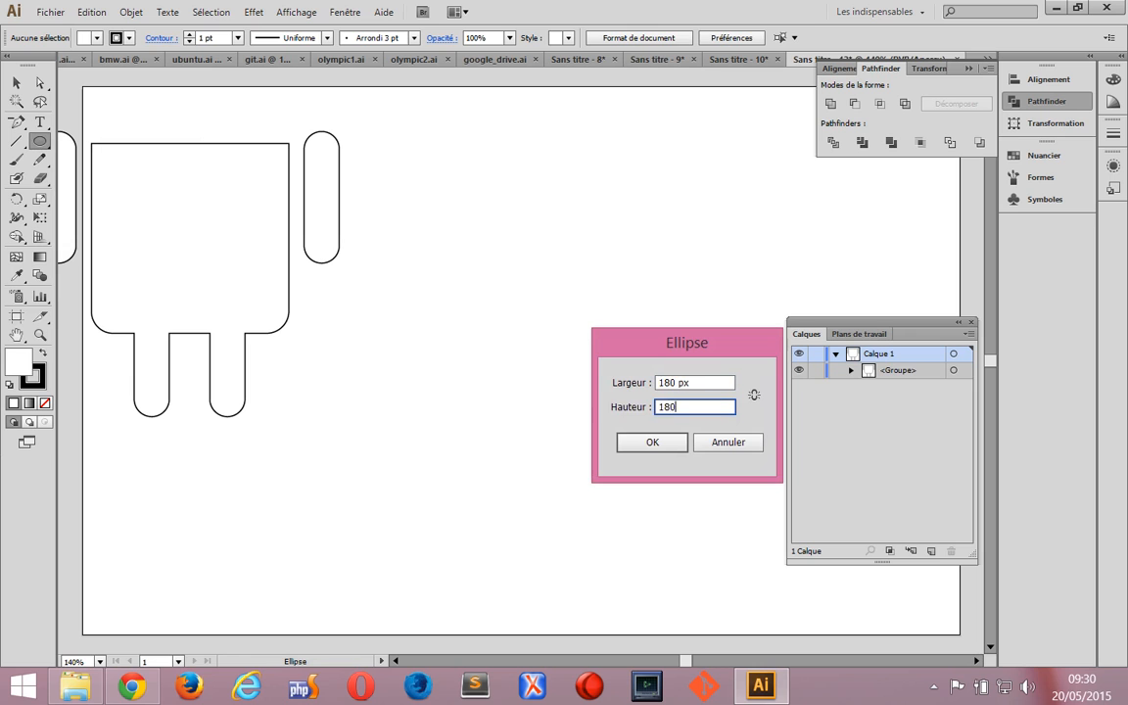
pyautogui.press('Return')
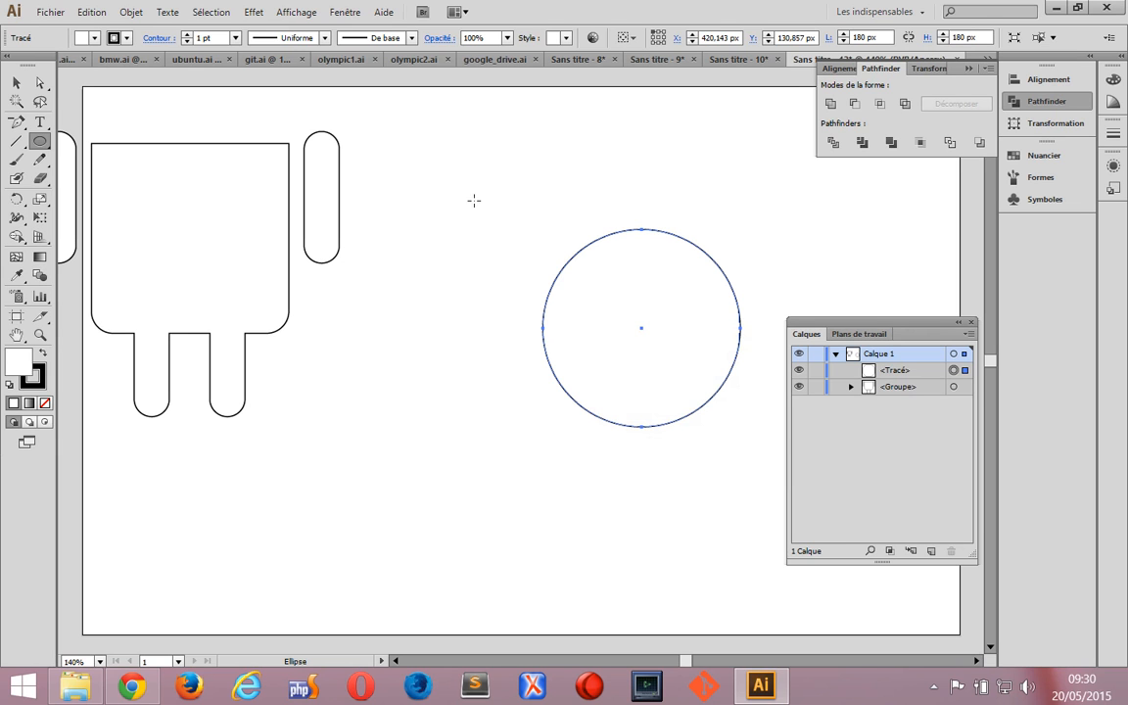
# Draw a rounded rectangle 10 px wide and 240 px high with a 5 px corner radius for the antennas
pyautogui.moveTo(40, 145); pyautogui.dragTo(88, 156)
pyautogui.click(407, 235)
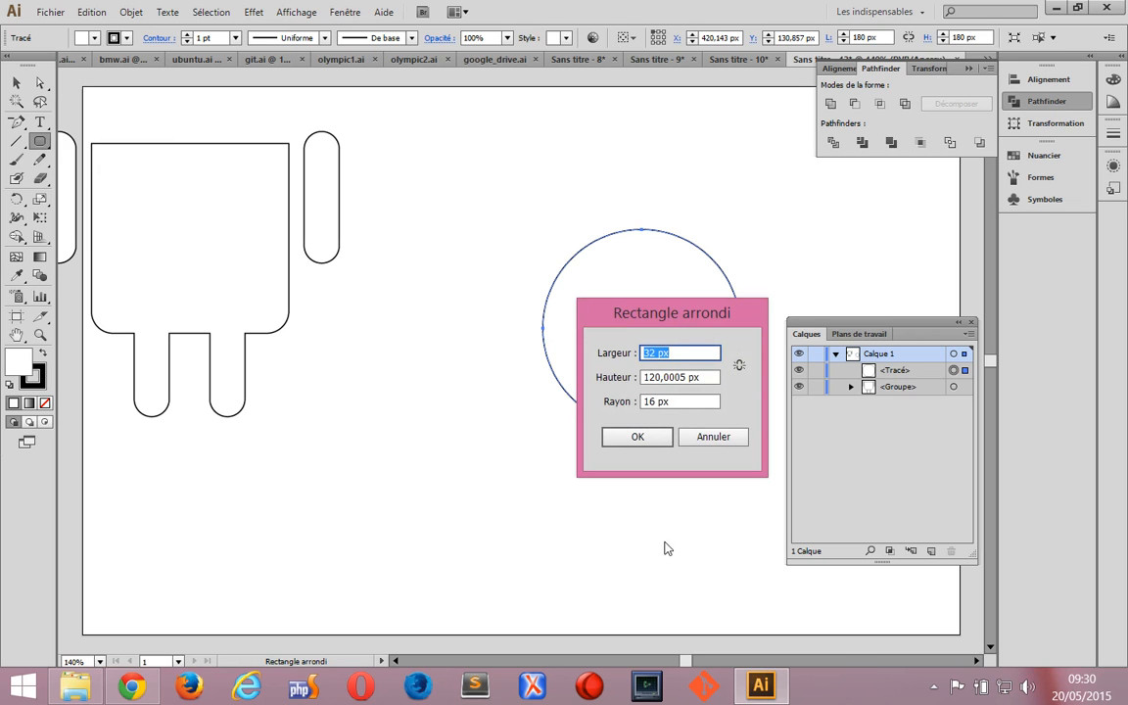
pyautogui.write('8')
pyautogui.press('BackSpace')
pyautogui.write('10')
pyautogui.doubleClick(667, 376)
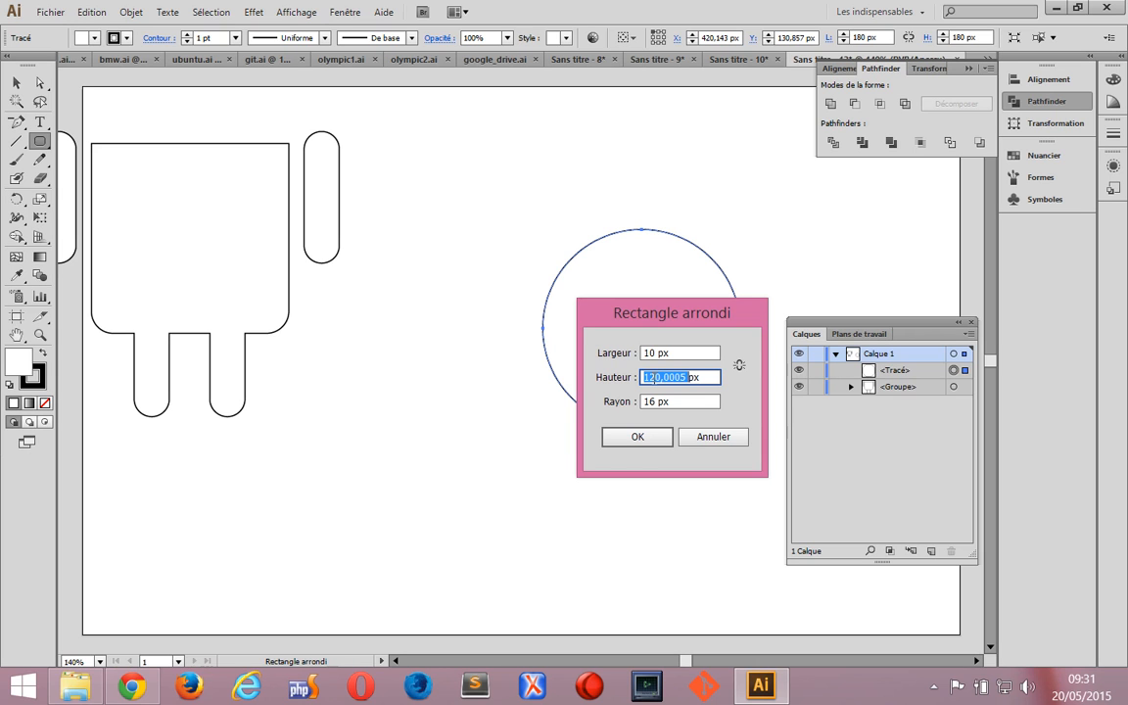
pyautogui.write('240')
pyautogui.doubleClick(650, 402)
pyautogui.press('BackSpace')
pyautogui.write('5')
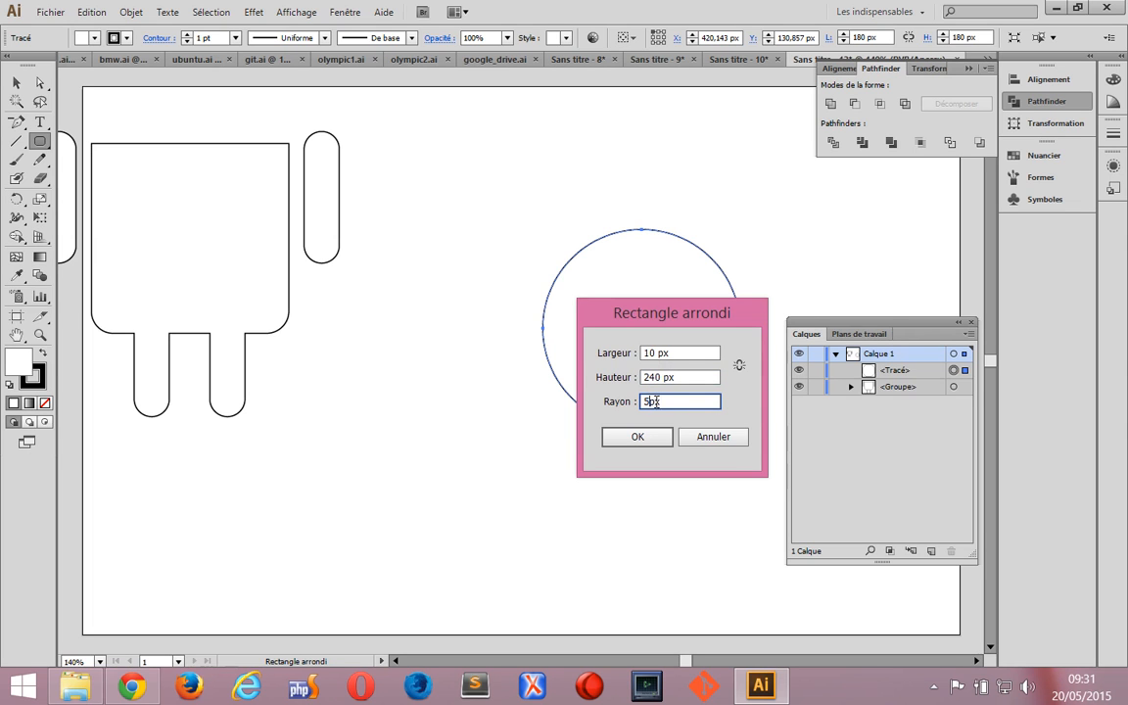
pyautogui.click(637, 437)
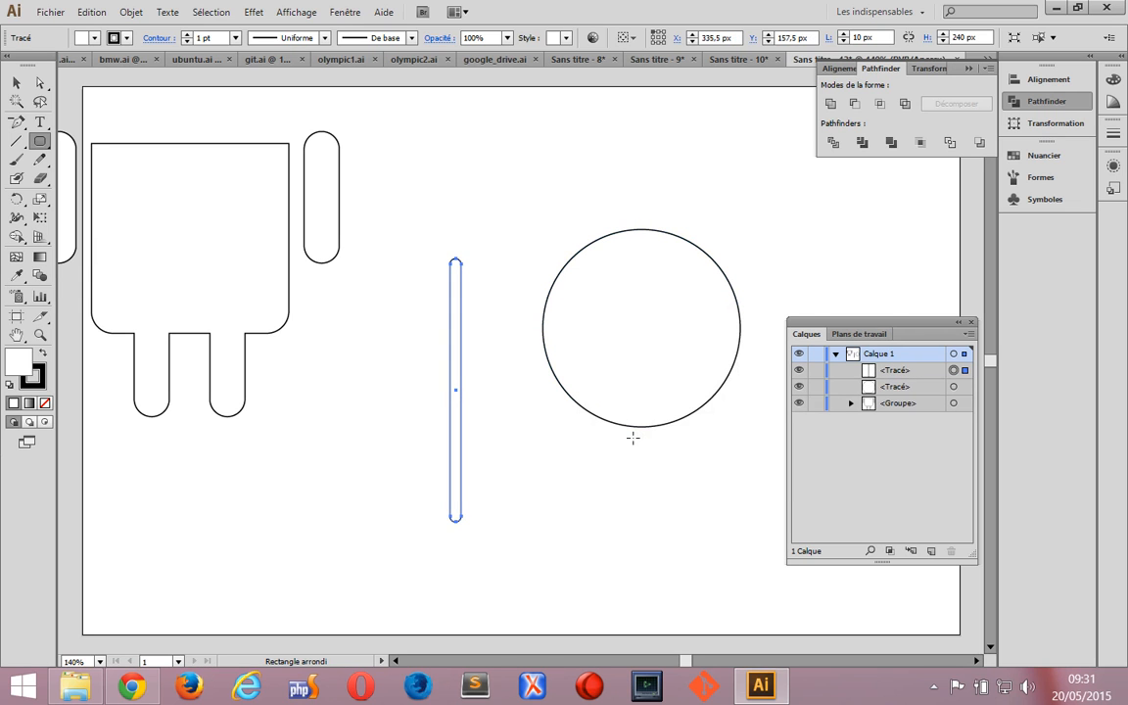
# Centre the narrow rounded bar and the circle on each other, both vertically and horizontally
pyautogui.click(15, 82)
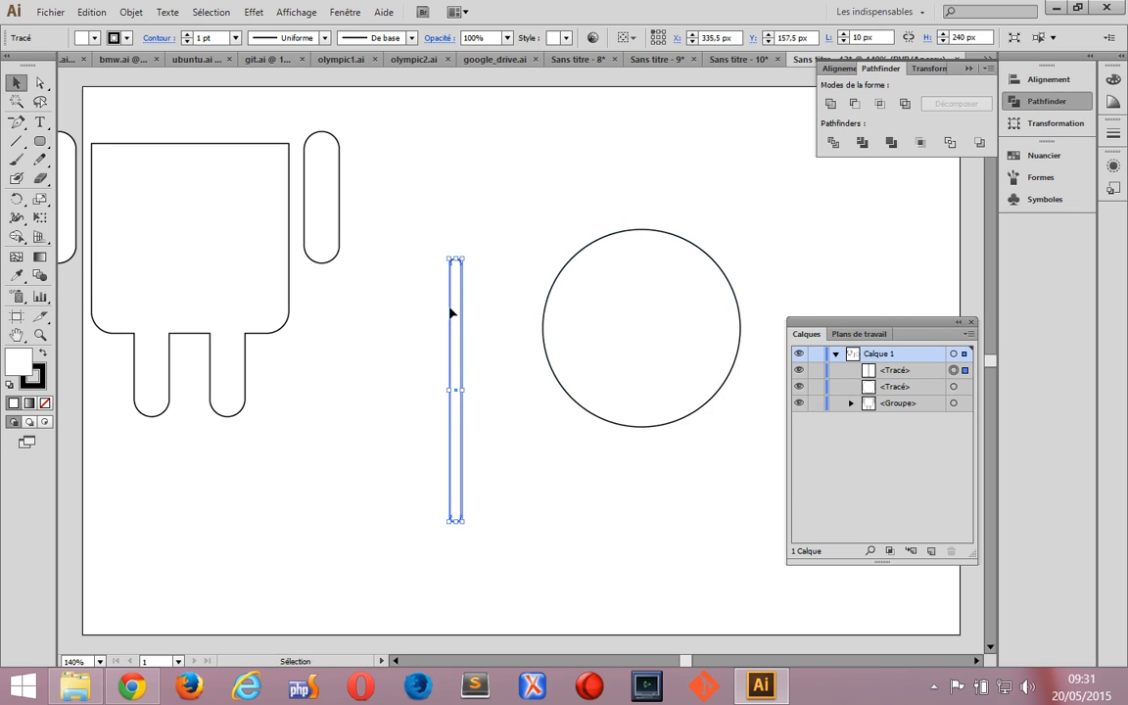
pyautogui.moveTo(412, 230); pyautogui.dragTo(621, 363)
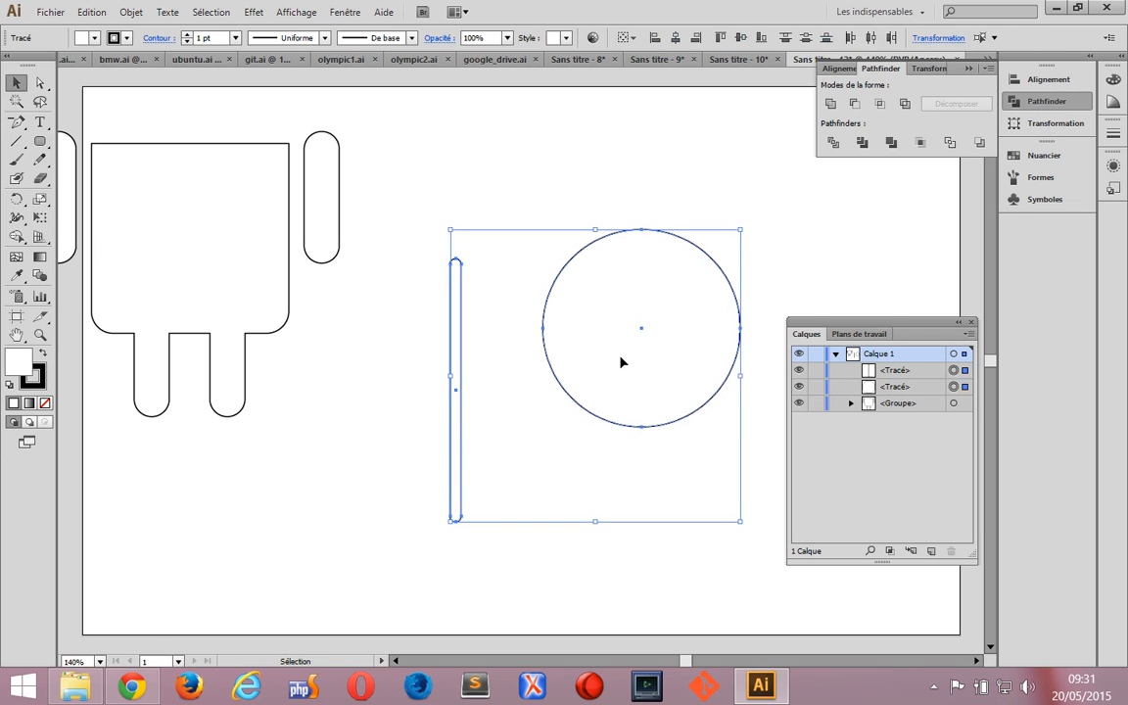
pyautogui.click(739, 39)
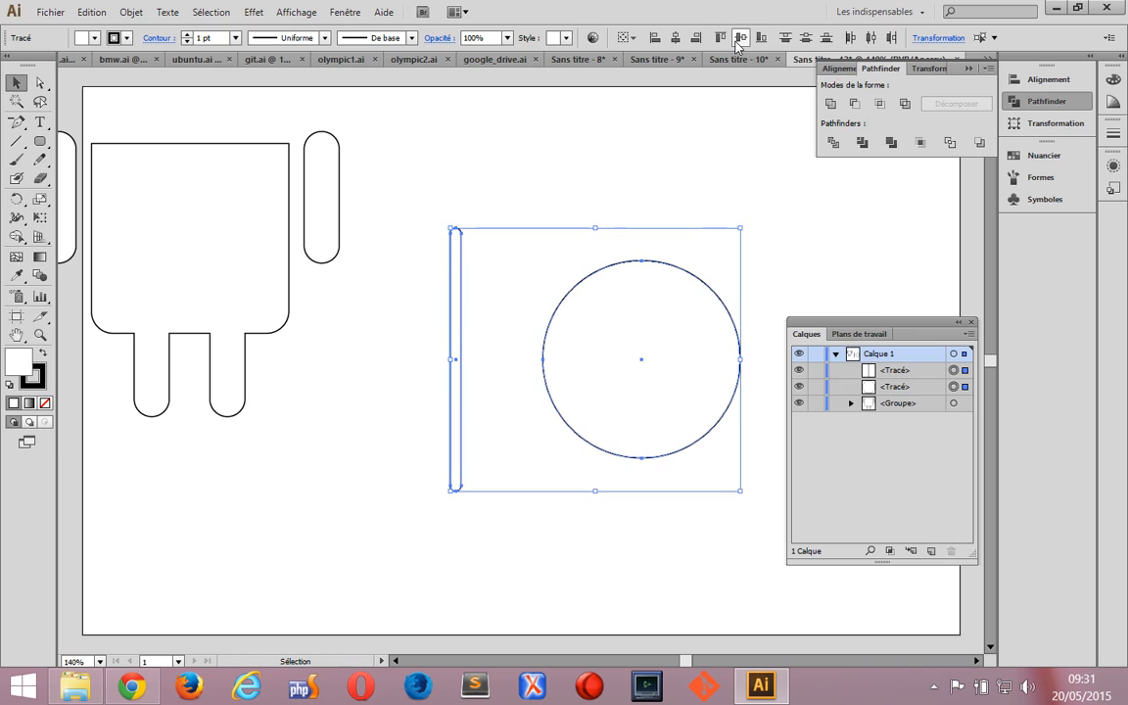
pyautogui.click(675, 38)
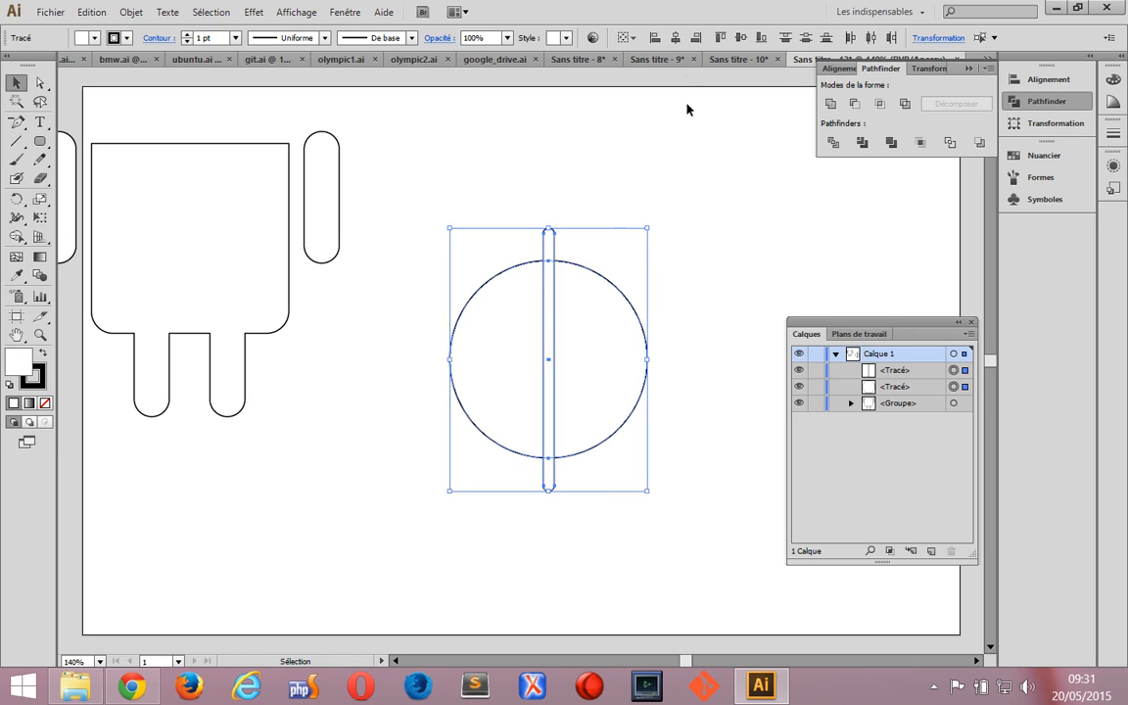
pyautogui.click(700, 238)
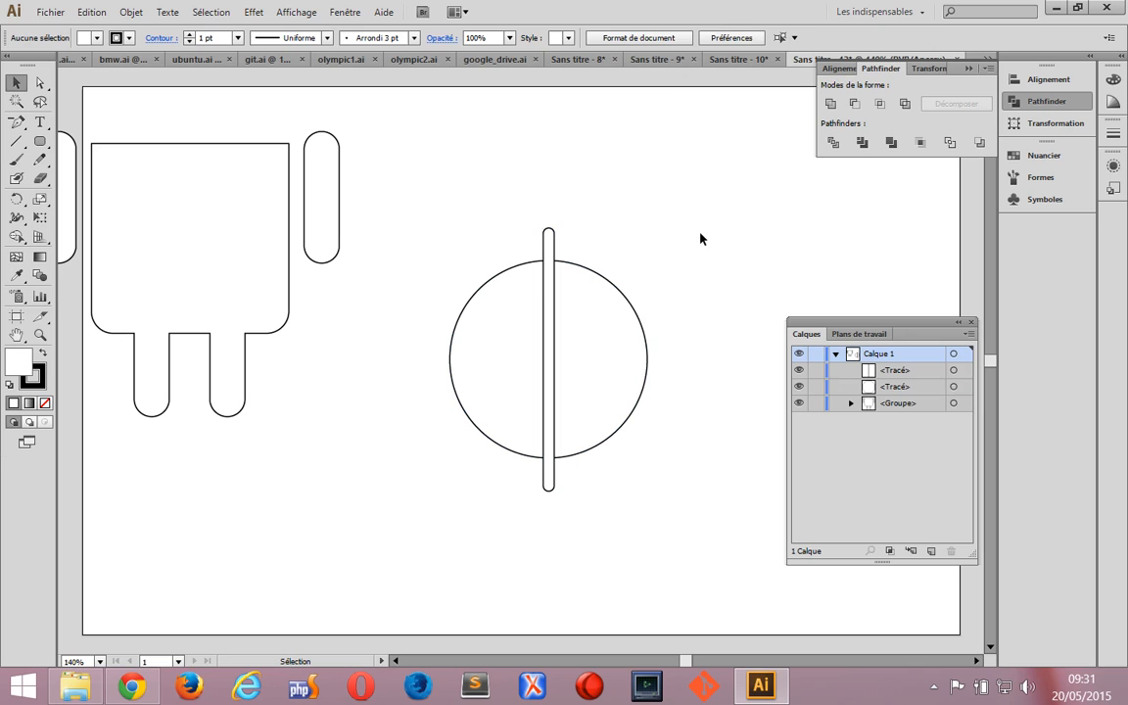
# Rotate the narrow bar by -30° about its centre
pyautogui.click(549, 296)
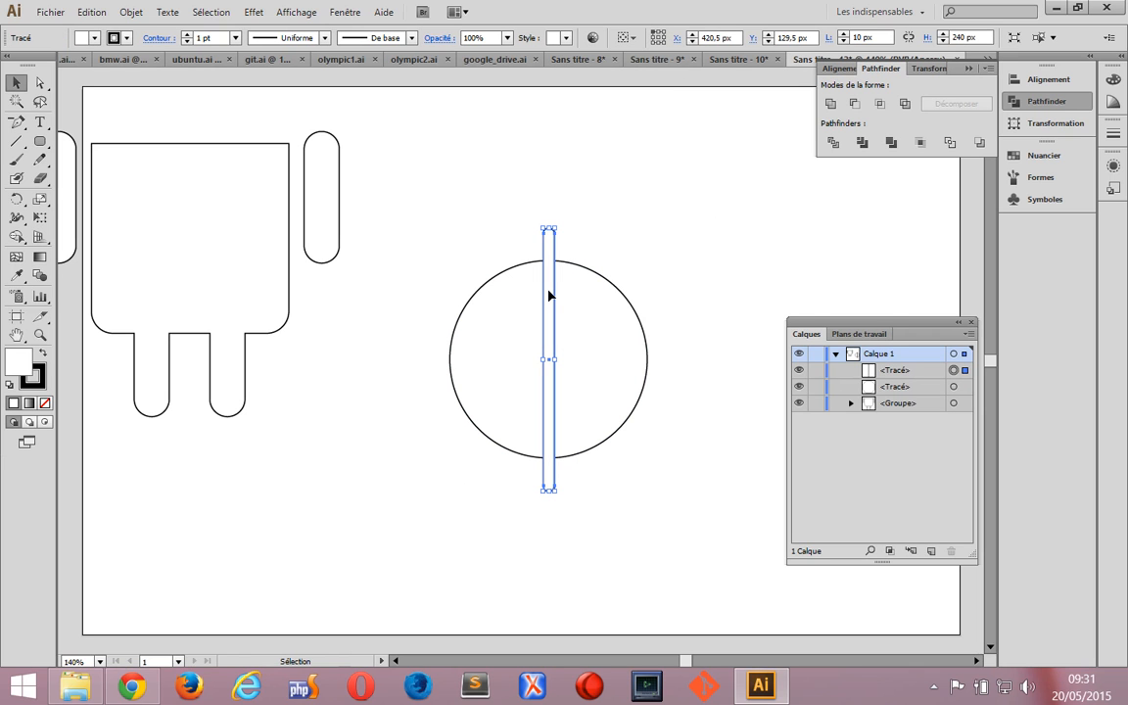
pyautogui.doubleClick(17, 200)
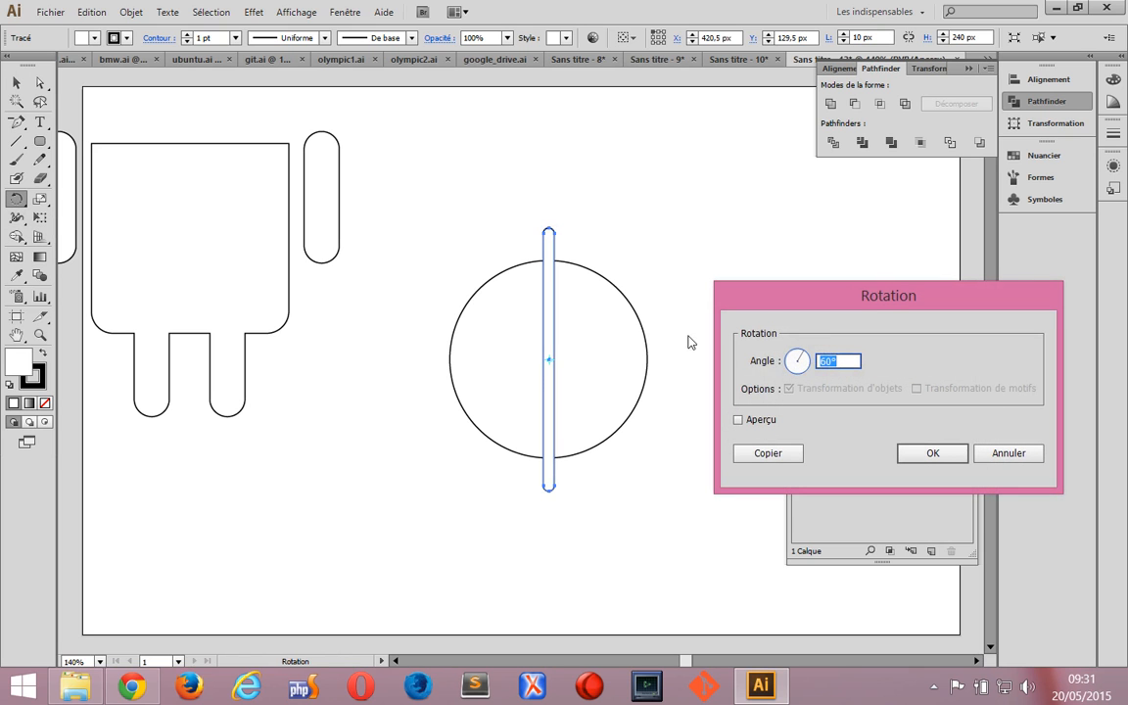
pyautogui.write('-30')
pyautogui.click(920, 453)
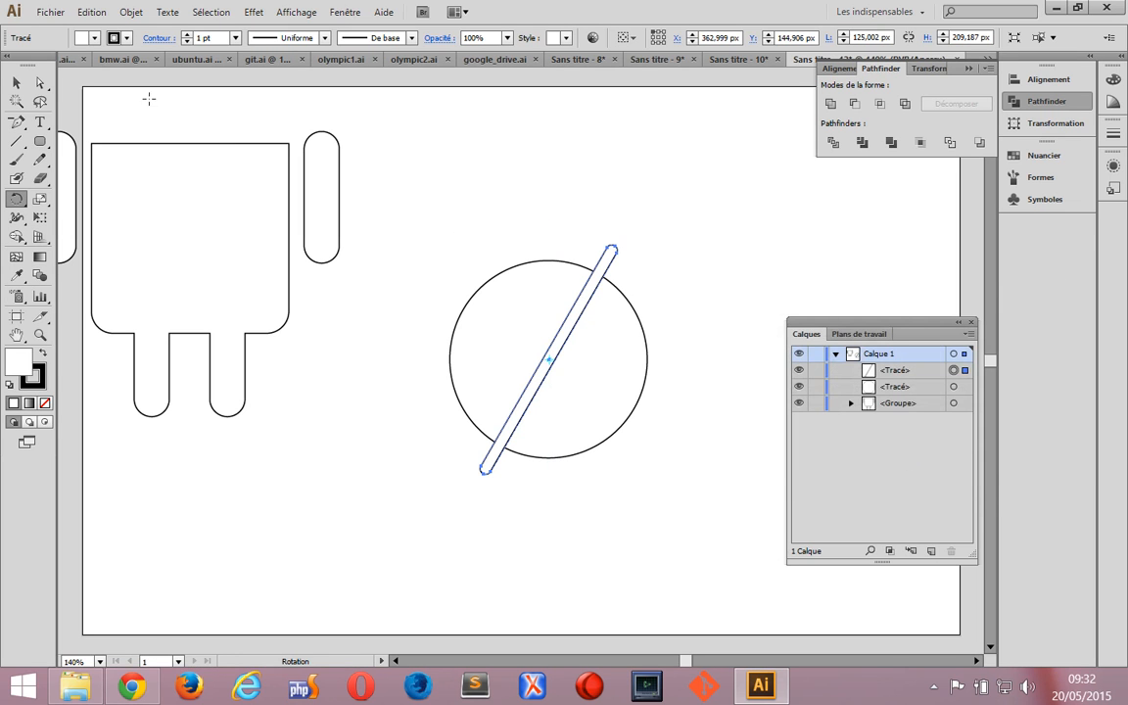
# Create a copy of the tilted bar rotated by 60° so that the two bars cross over the circle
pyautogui.doubleClick(16, 199)
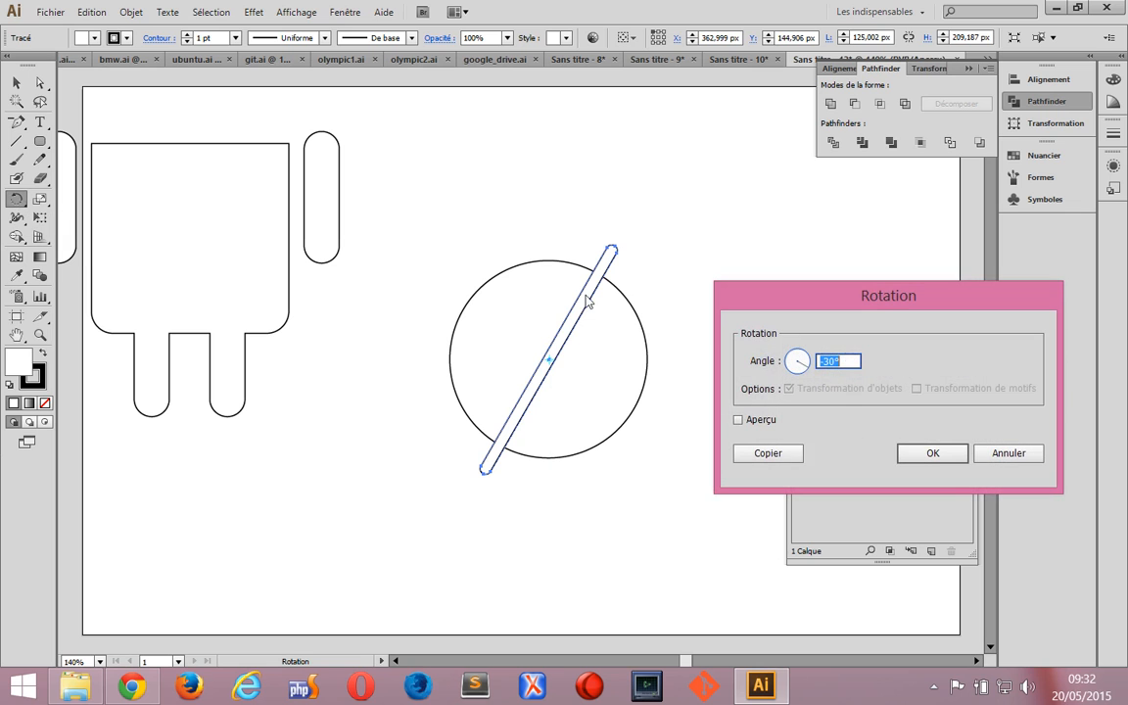
pyautogui.write('60')
pyautogui.click(767, 453)
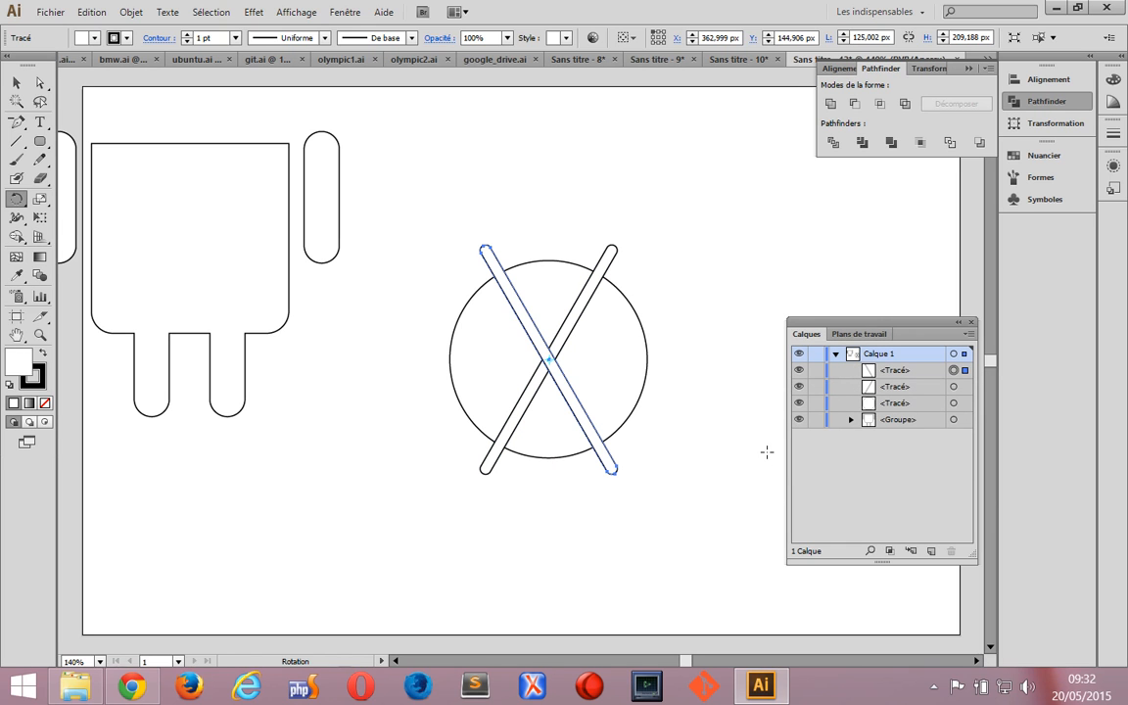
# Unite the circle and both crossed bars into a single shape with Pathfinder
pyautogui.click(16, 82)
pyautogui.moveTo(430, 243); pyautogui.dragTo(638, 382)
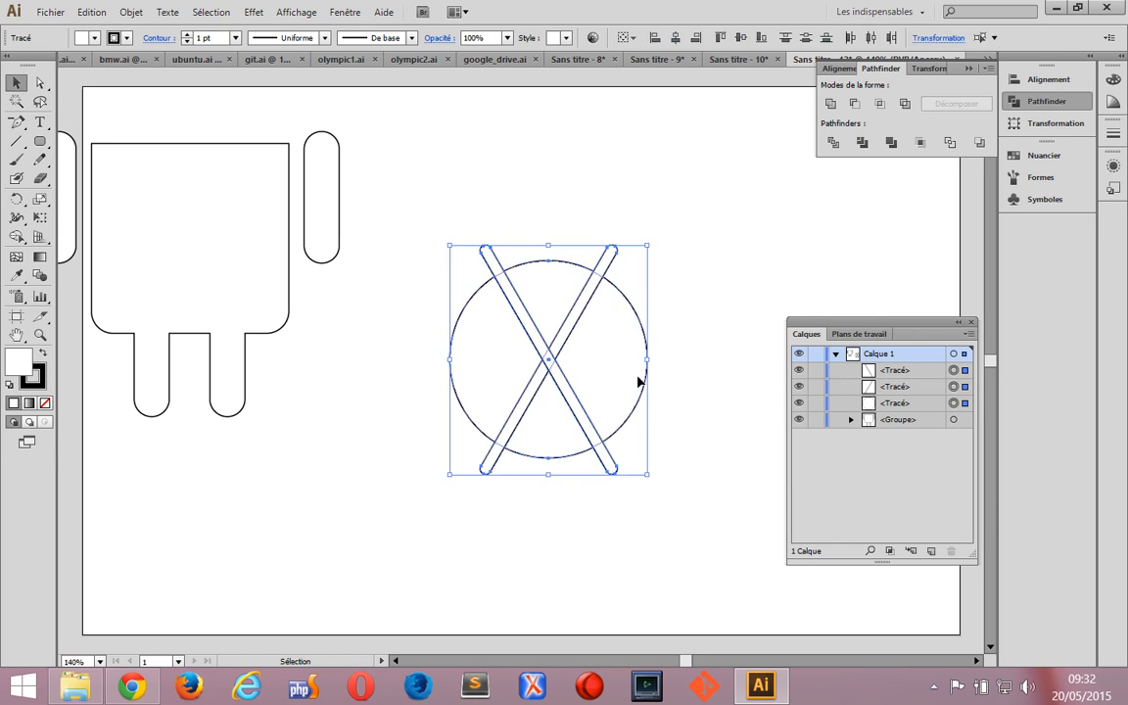
pyautogui.click(831, 105)
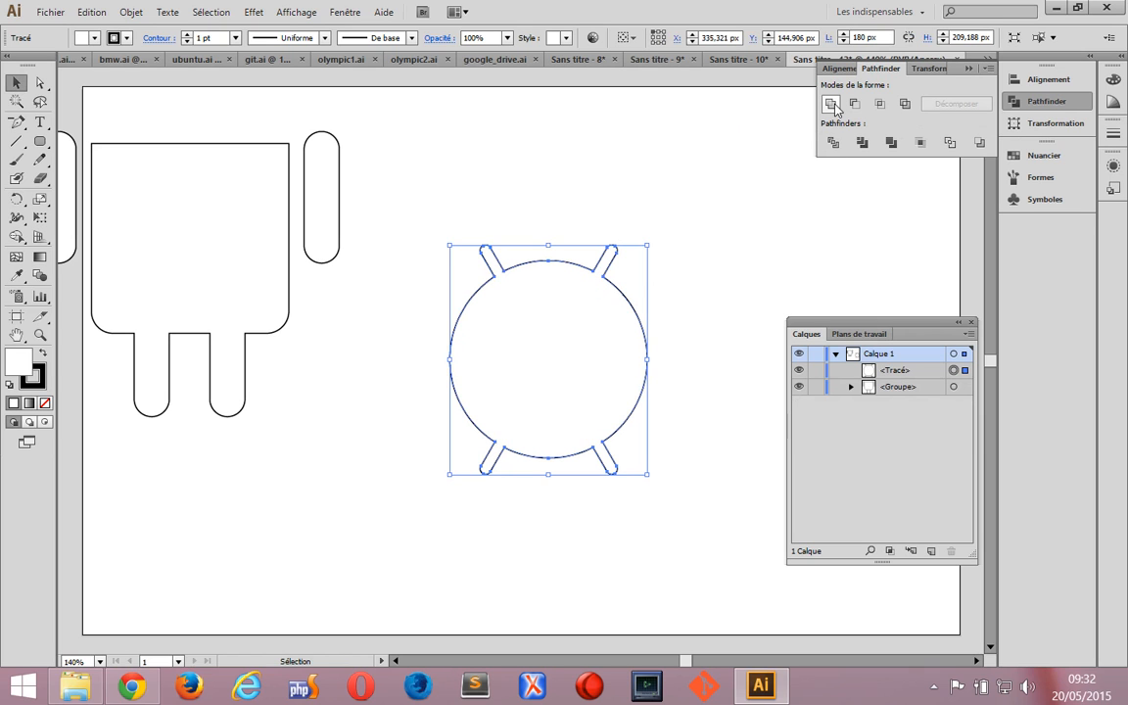
pyautogui.click(752, 239)
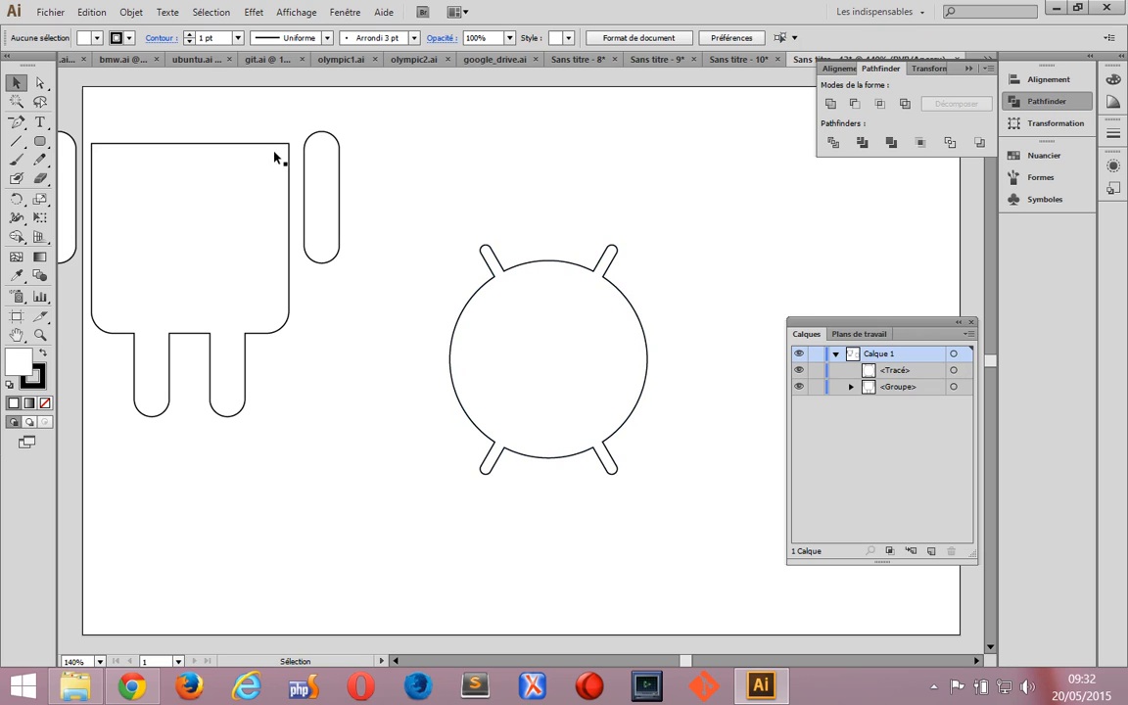
# Draw a horizontal line about 322 px long across the middle of the head shape, extending past both sides
pyautogui.click(15, 143)
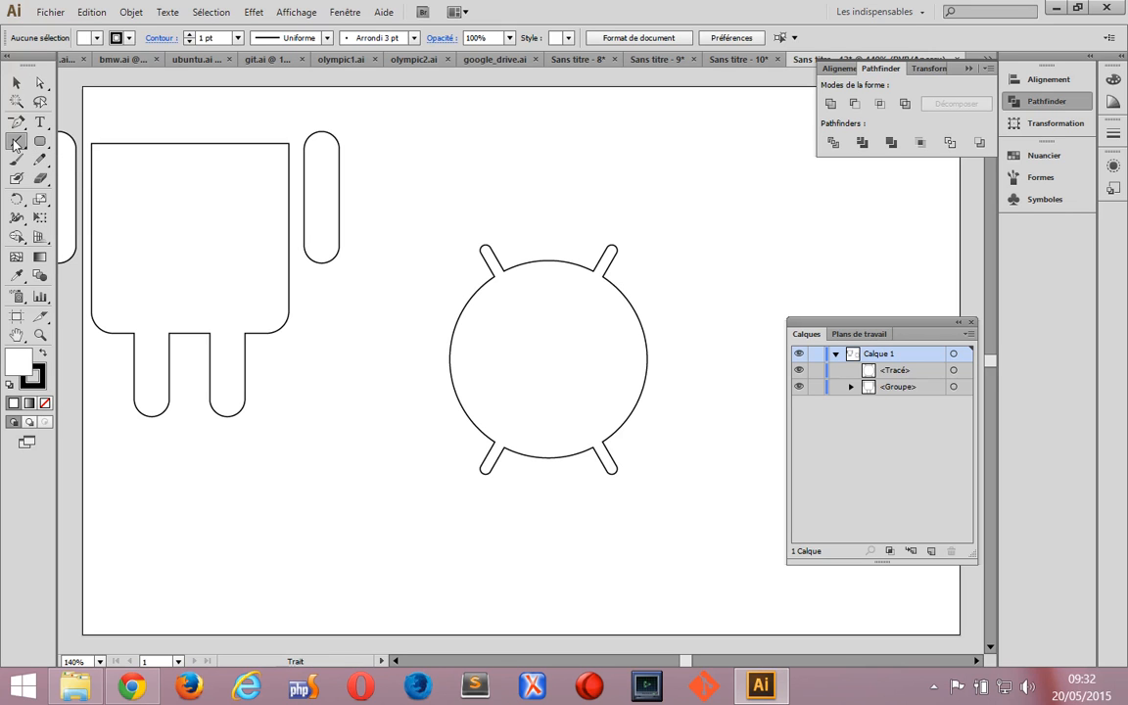
pyautogui.moveTo(382, 356); pyautogui.dragTo(735, 358)
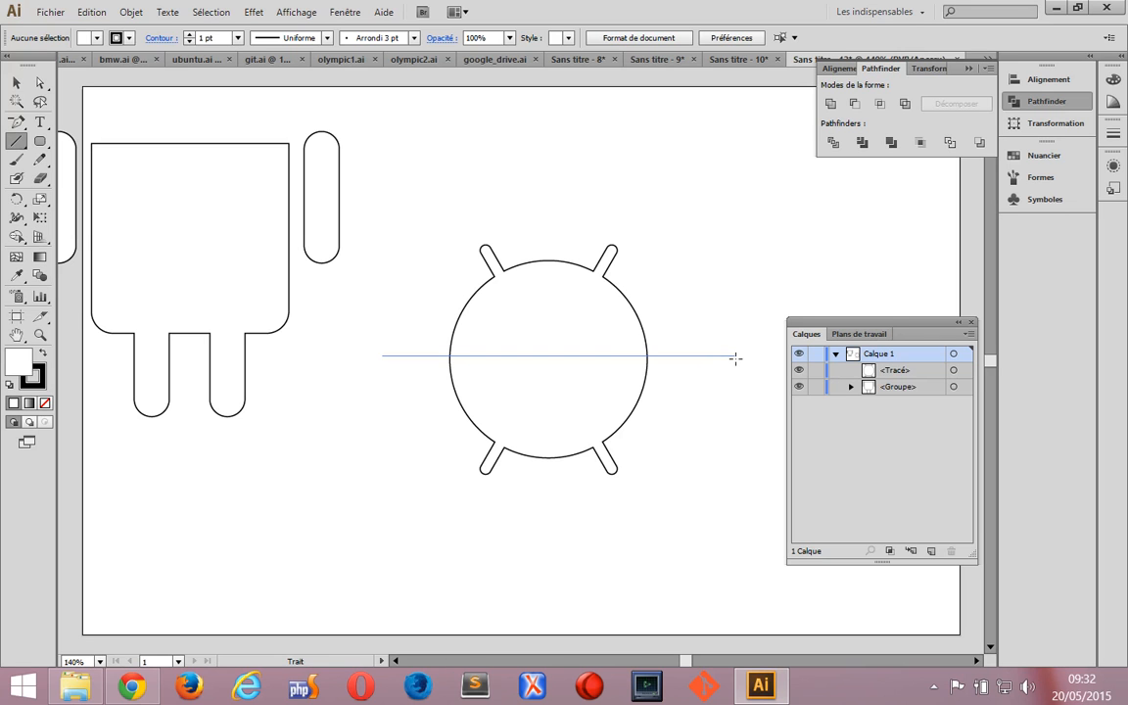
pyautogui.moveTo(735, 358); pyautogui.dragTo(735, 358)
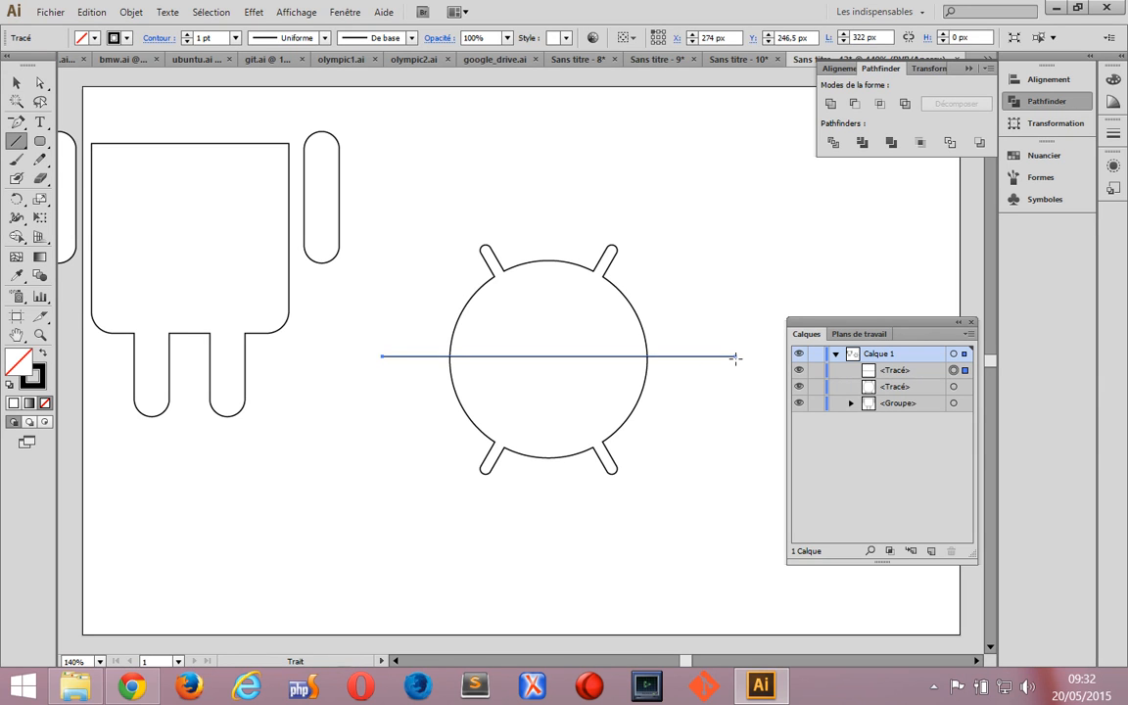
# Align the horizontal line and the head shape on their vertical centres
pyautogui.click(17, 82)
pyautogui.moveTo(440, 232); pyautogui.dragTo(559, 472)
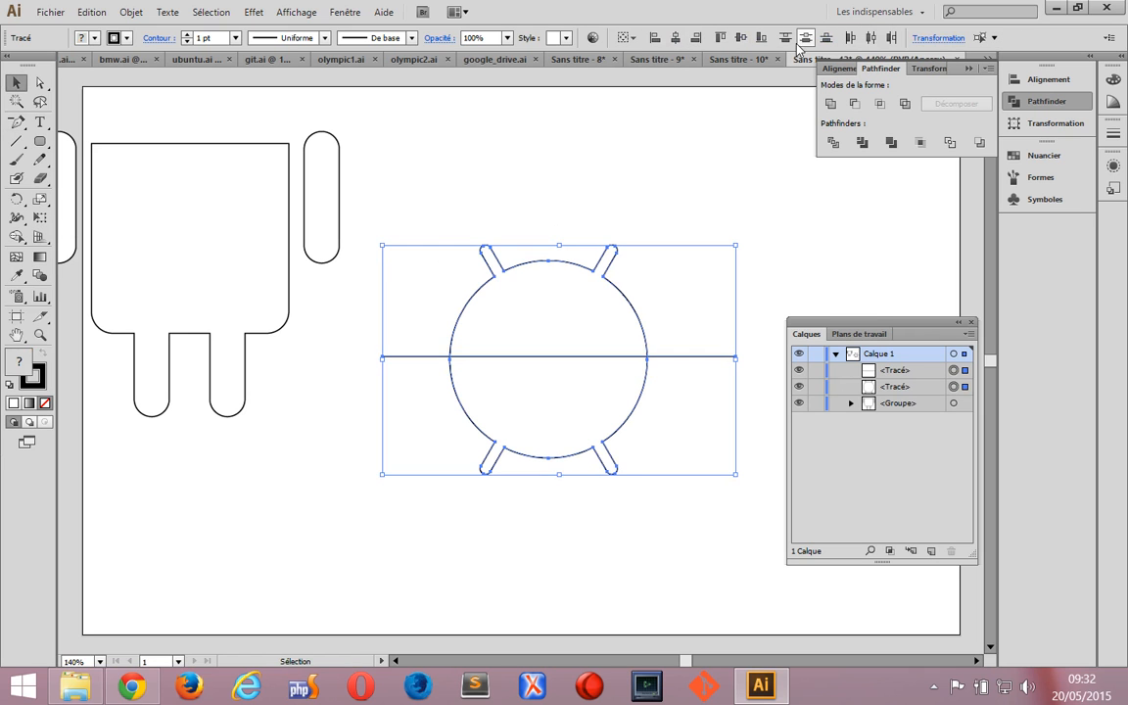
pyautogui.click(743, 39)
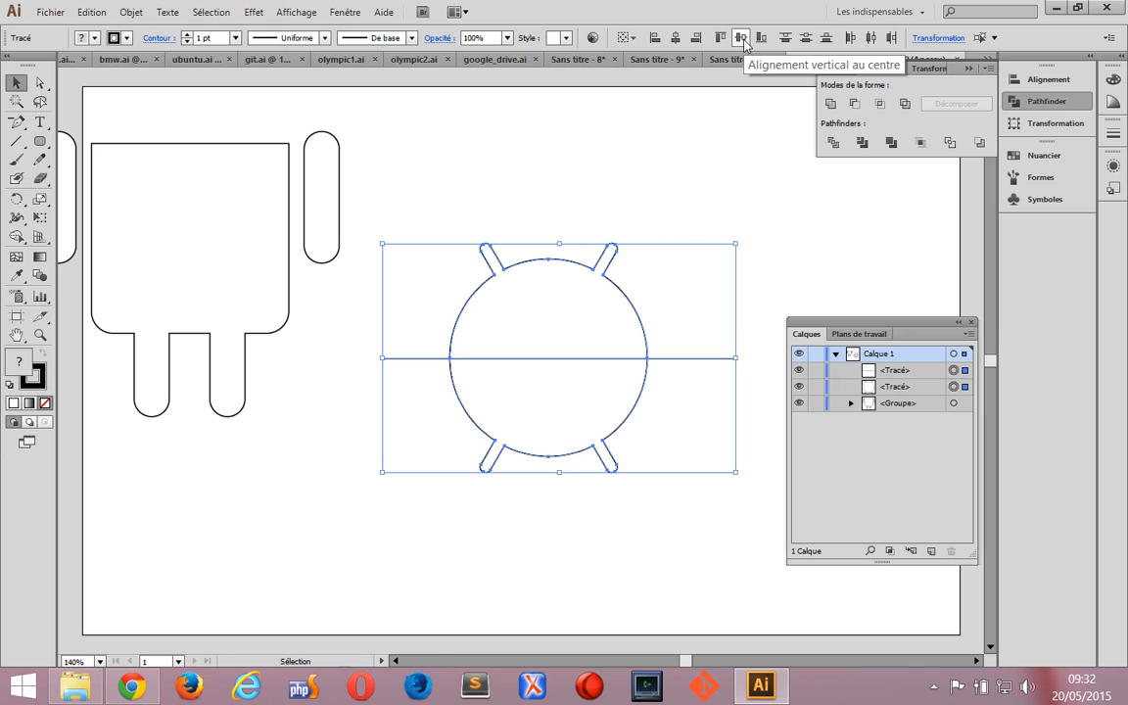
# Divide the head shape along the horizontal line with Pathfinder and ungroup the resulting halves
pyautogui.click(833, 143)
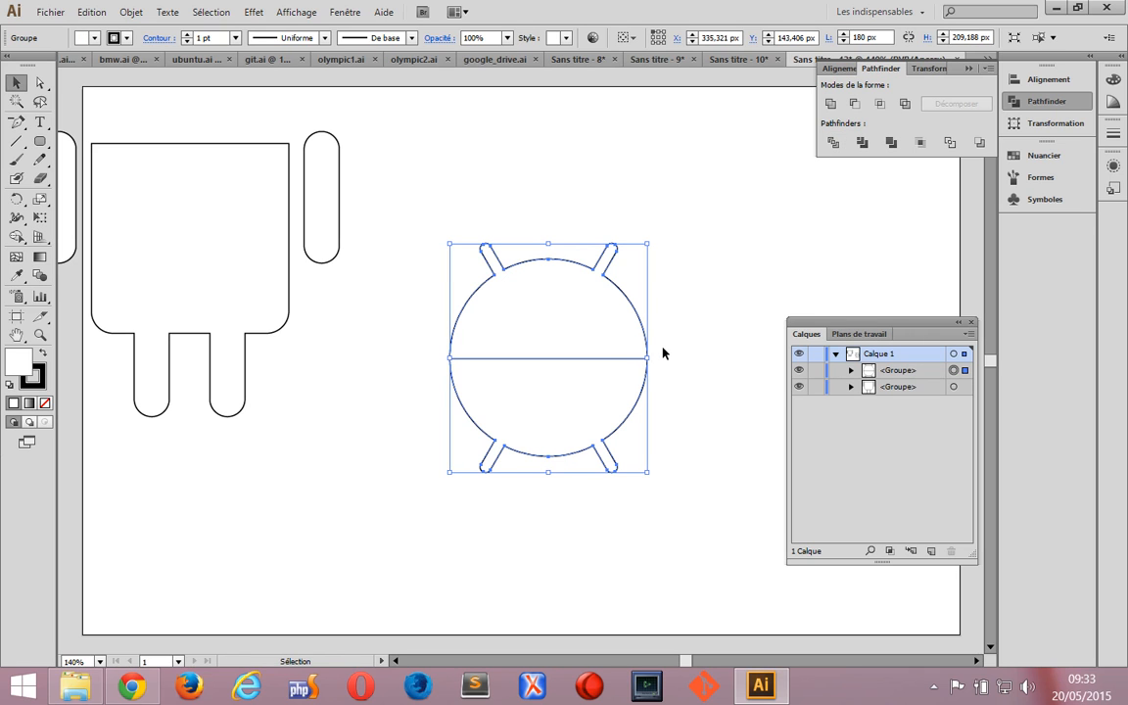
pyautogui.click(700, 300)
pyautogui.click(573, 321)
pyautogui.press('ctrl')
pyautogui.hotkey('ctrl', 'shift', 'g')
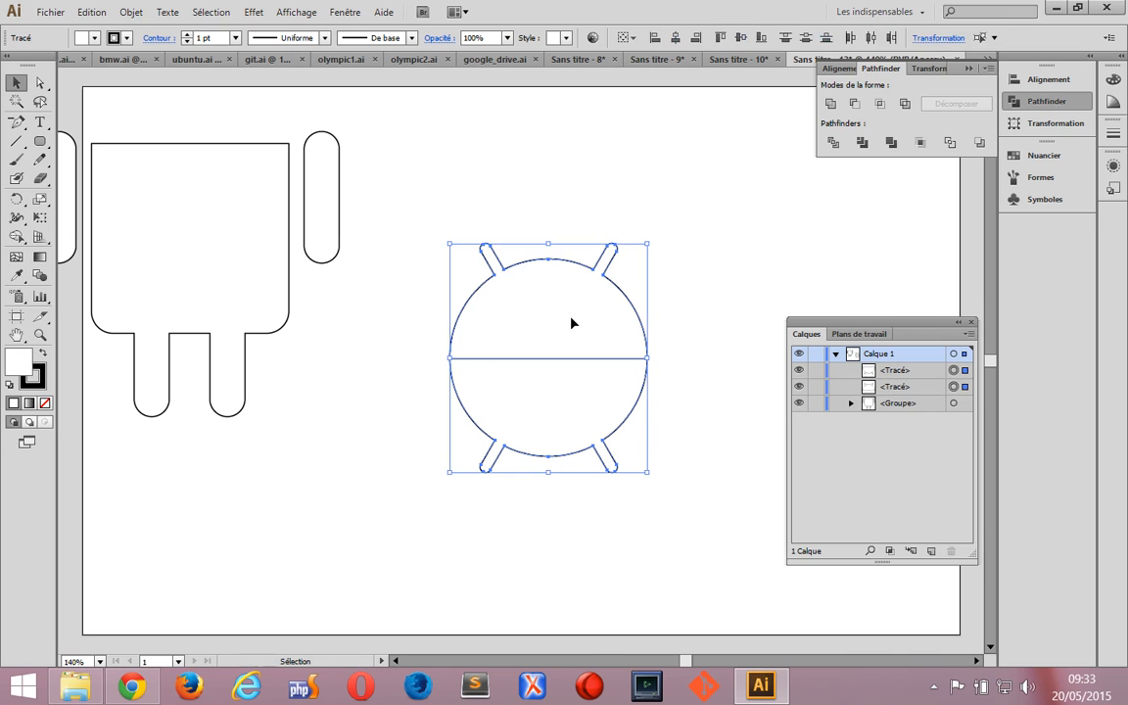
# Delete the lower half of the divided shape, keeping the half circle with two antennas as the head
pyautogui.click(705, 322)
pyautogui.click(592, 398)
pyautogui.press('Delete')
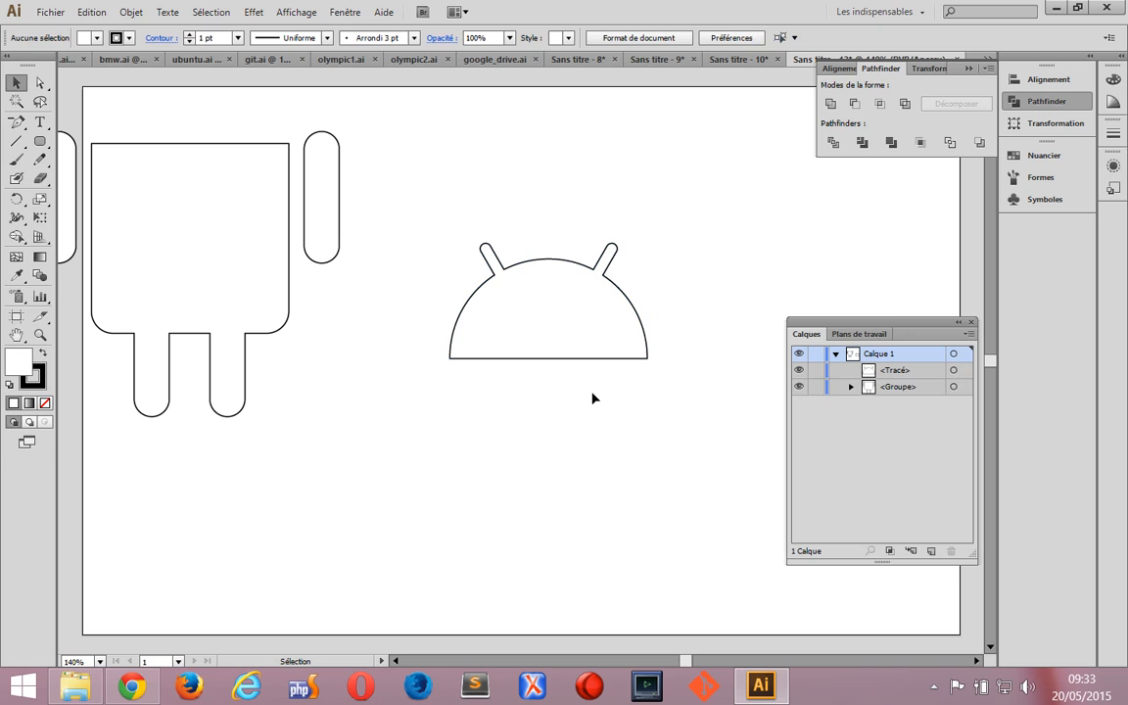
# Centre the head horizontally with the group of body, arms and legs
pyautogui.click(206, 259)
pyautogui.keyDown('shift'); pyautogui.click(502, 309); pyautogui.keyUp('shift')
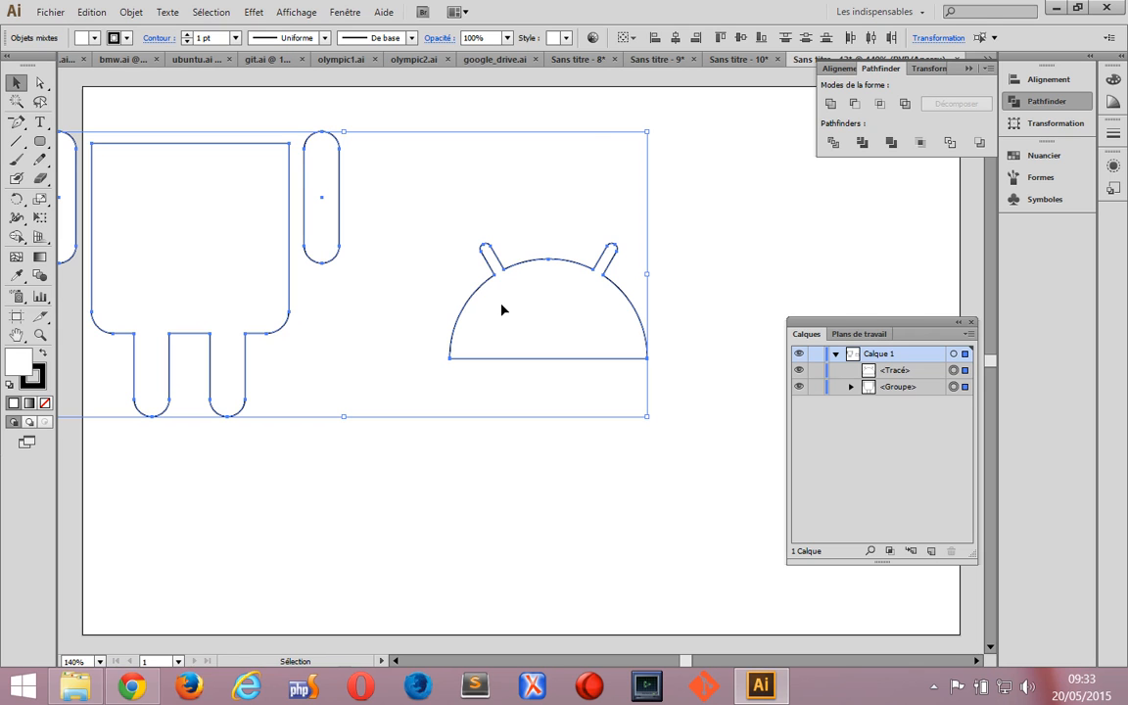
pyautogui.click(677, 42)
pyautogui.click(692, 397)
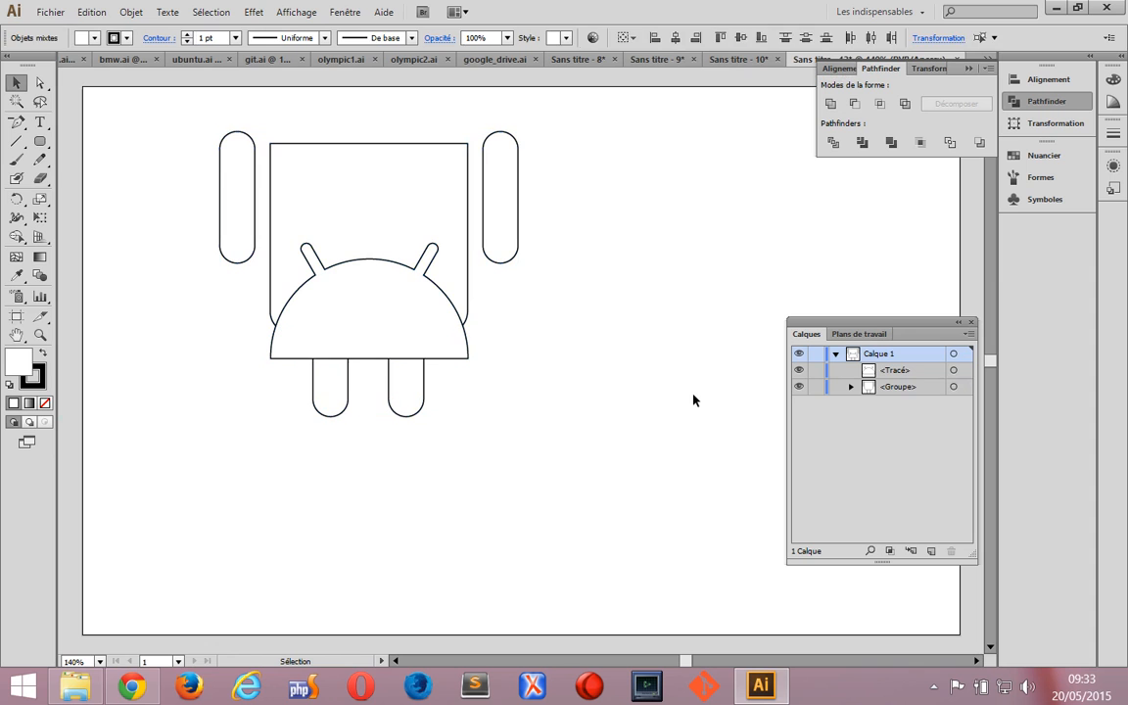
# Move the head straight up to the upper edge of the body
pyautogui.click(401, 326)
pyautogui.press('Up')
pyautogui.press('Up')
pyautogui.press('Up')
pyautogui.press('Up')
pyautogui.press('Up')
pyautogui.press('Up')
pyautogui.press('Up')
pyautogui.press('Up')
pyautogui.press('Up')
pyautogui.press('Up')
pyautogui.press('Up')
pyautogui.press('Up')
pyautogui.press('Up')
pyautogui.press('Up')
pyautogui.press('Up')
pyautogui.press('Up')
pyautogui.press('Up')
pyautogui.press('Up')
pyautogui.press('Up')
pyautogui.press('Up')
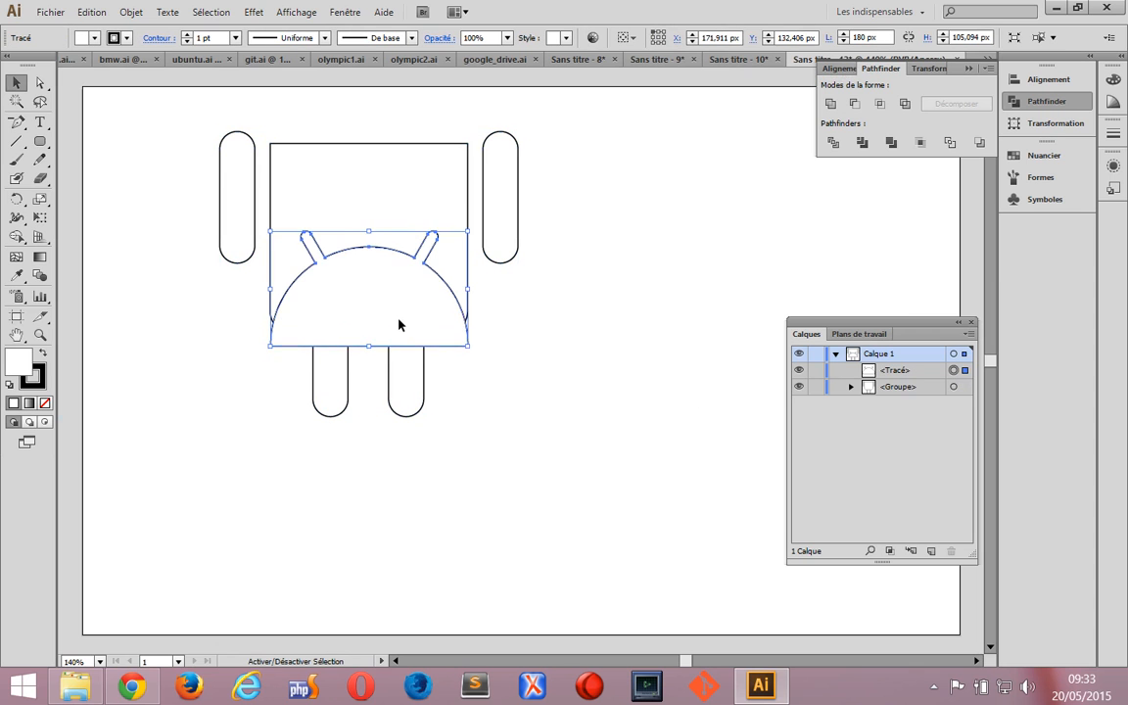
pyautogui.press('Up')
pyautogui.press('Up')
pyautogui.press('Up')
pyautogui.press('Up')
pyautogui.press('Up')
pyautogui.press('Up')
pyautogui.press('Up')
pyautogui.press('Up')
pyautogui.press('Up')
pyautogui.press('Up')
pyautogui.press('Up')
pyautogui.press('Up')
pyautogui.press('Up')
pyautogui.press('Up')
pyautogui.press('Up')
pyautogui.press('Up')
pyautogui.press('Up')
pyautogui.press('Up')
pyautogui.press('Up')
pyautogui.press('Up')
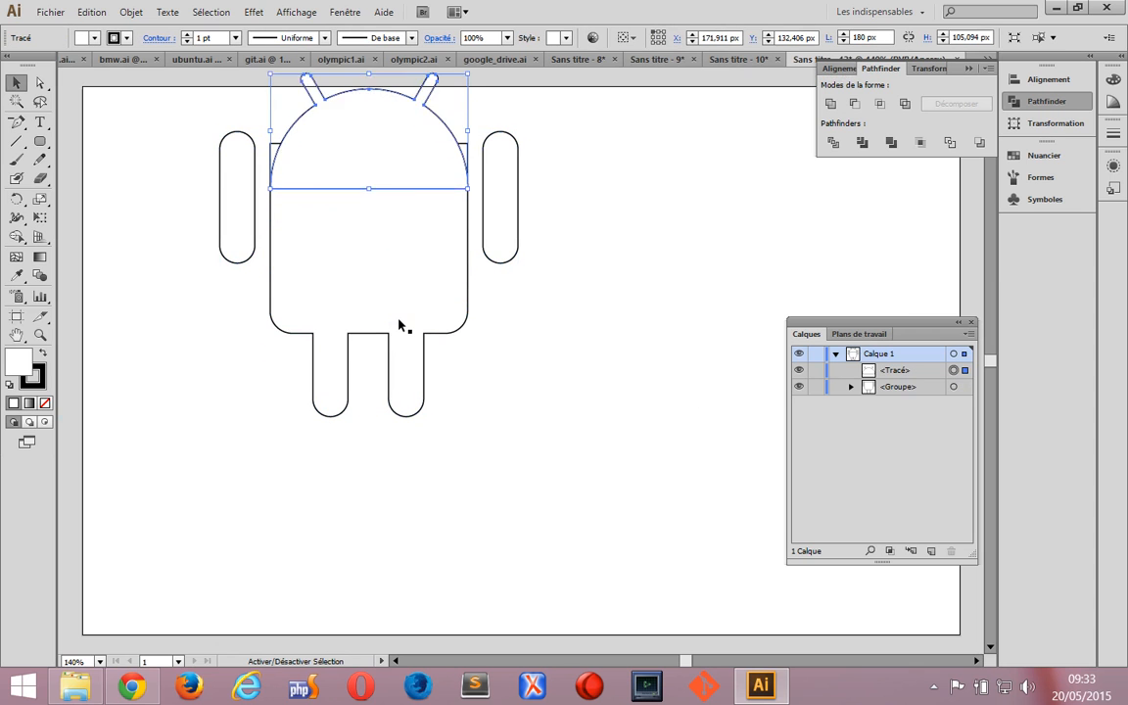
pyautogui.press('Up')
pyautogui.press('Up')
pyautogui.press('Up')
pyautogui.press('Up')
pyautogui.press('Up')
pyautogui.press('Up')
pyautogui.press('Up')
pyautogui.press('Up')
pyautogui.press('Up')
pyautogui.press('Up')
pyautogui.press('Up')
# Move the whole robot, head and body group together, toward the middle of the artboard
pyautogui.moveTo(189, 143)
pyautogui.mouseDown()
pyautogui.moveTo(513, 259)
pyautogui.moveTo(574, 314)
pyautogui.mouseUp()
pyautogui.moveTo(363, 199); pyautogui.dragTo(482, 363)
pyautogui.click(221, 264)
# Raise the head in large increments to leave a narrow gap above the body
pyautogui.click(445, 250)
pyautogui.hotkey('shift', 'Up')
pyautogui.hotkey('shift', 'Up')
pyautogui.hotkey('shift', 'Up')
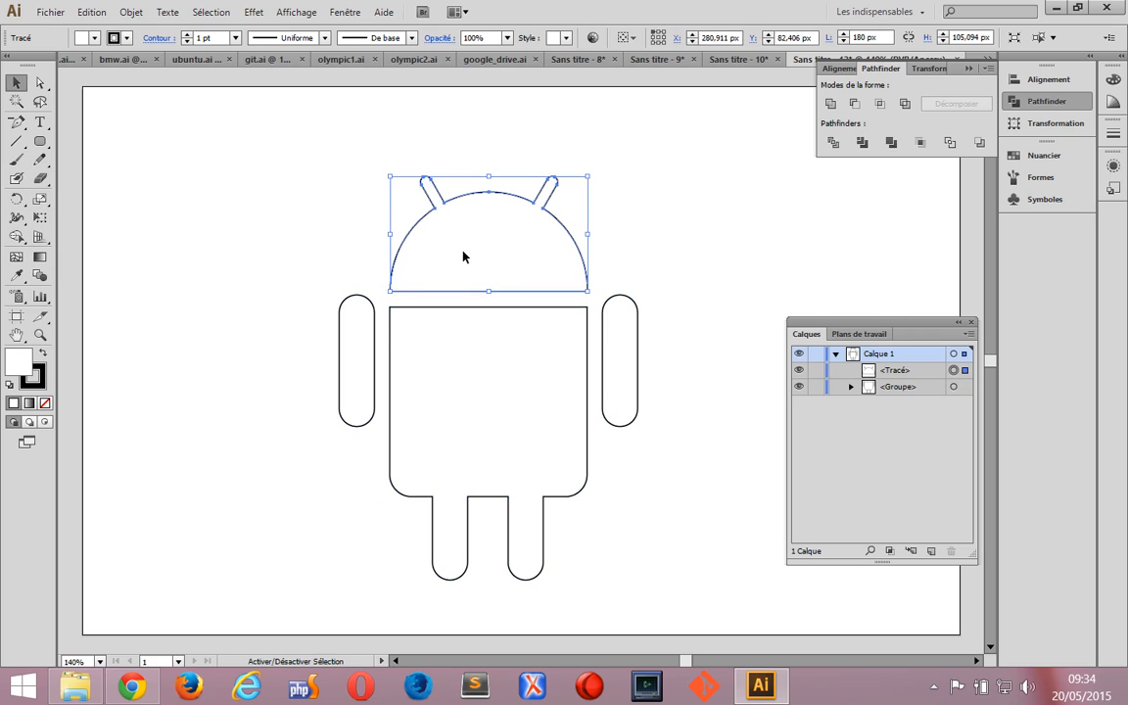
# Lower the head by 6 px in small increments to narrow the gap above the body
pyautogui.press('Down')
pyautogui.press('Down')
pyautogui.press('Down')
pyautogui.press('Down')
pyautogui.press('Down')
pyautogui.press('Down')
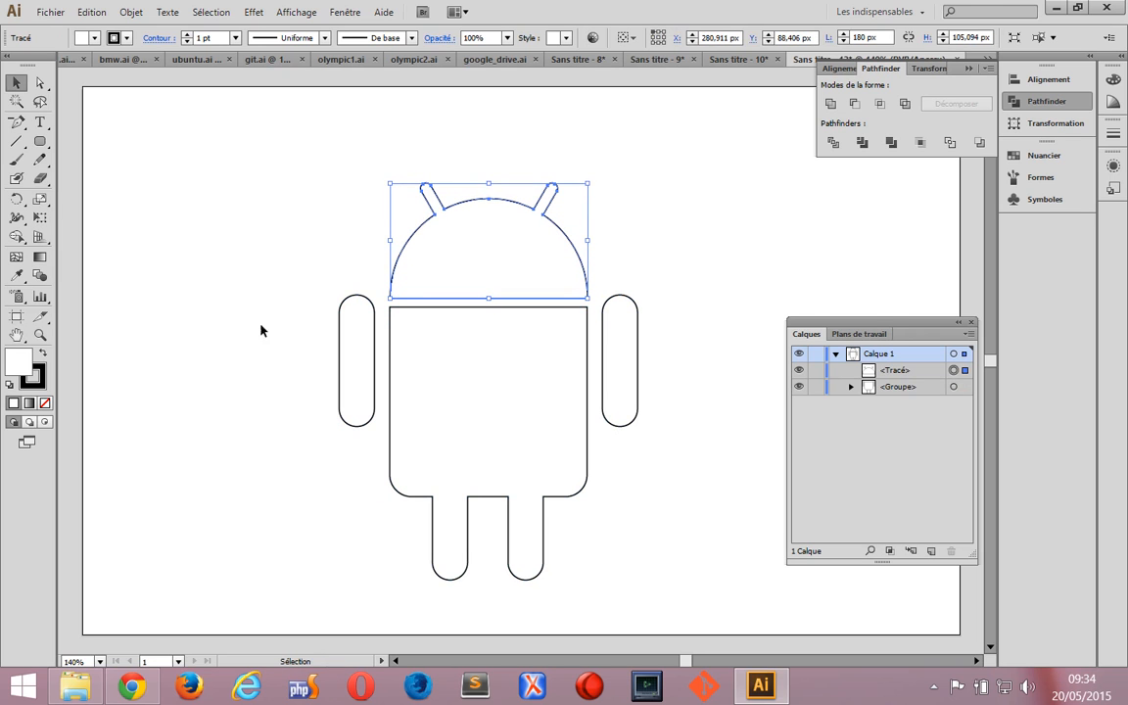
pyautogui.click(246, 326)
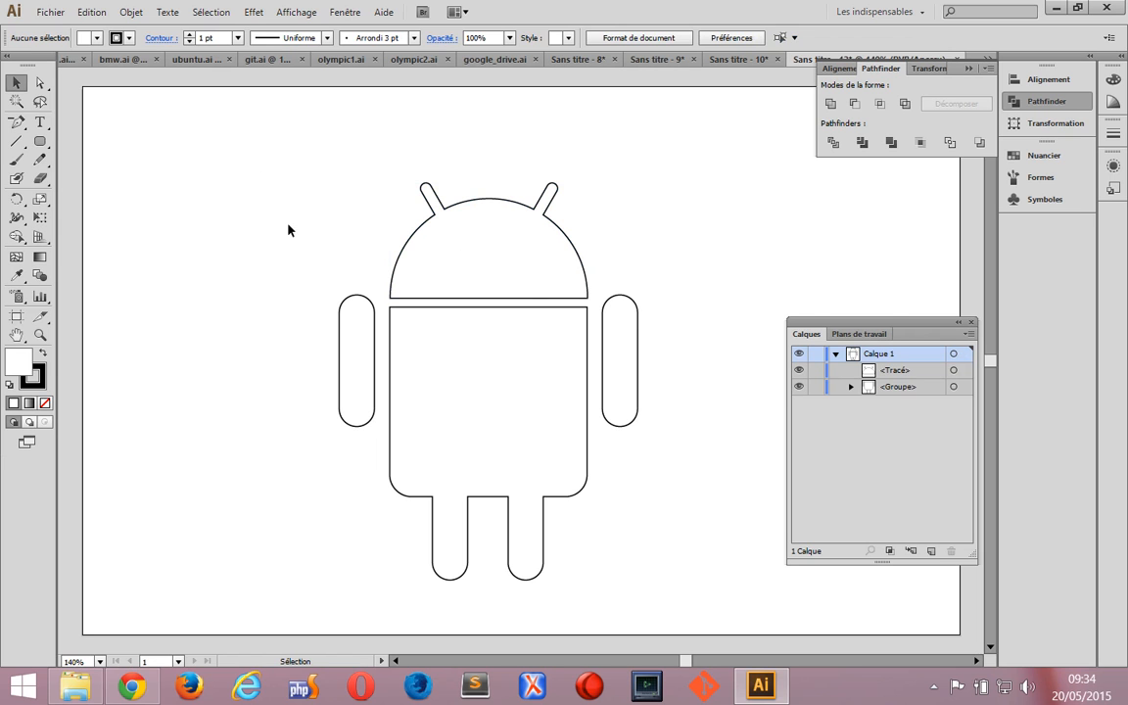
# Group the head with the group of body, arms and legs into one robot group
pyautogui.moveTo(290, 226); pyautogui.dragTo(558, 445)
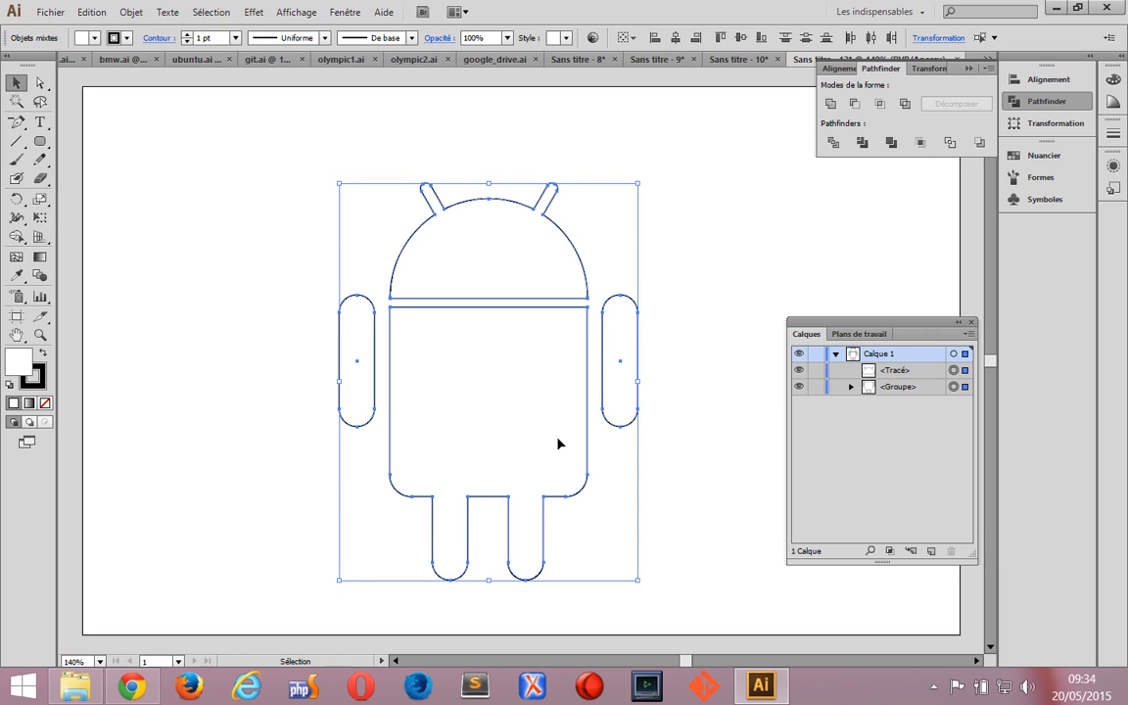
pyautogui.hotkey('ctrl', 'g')
pyautogui.click(278, 369)
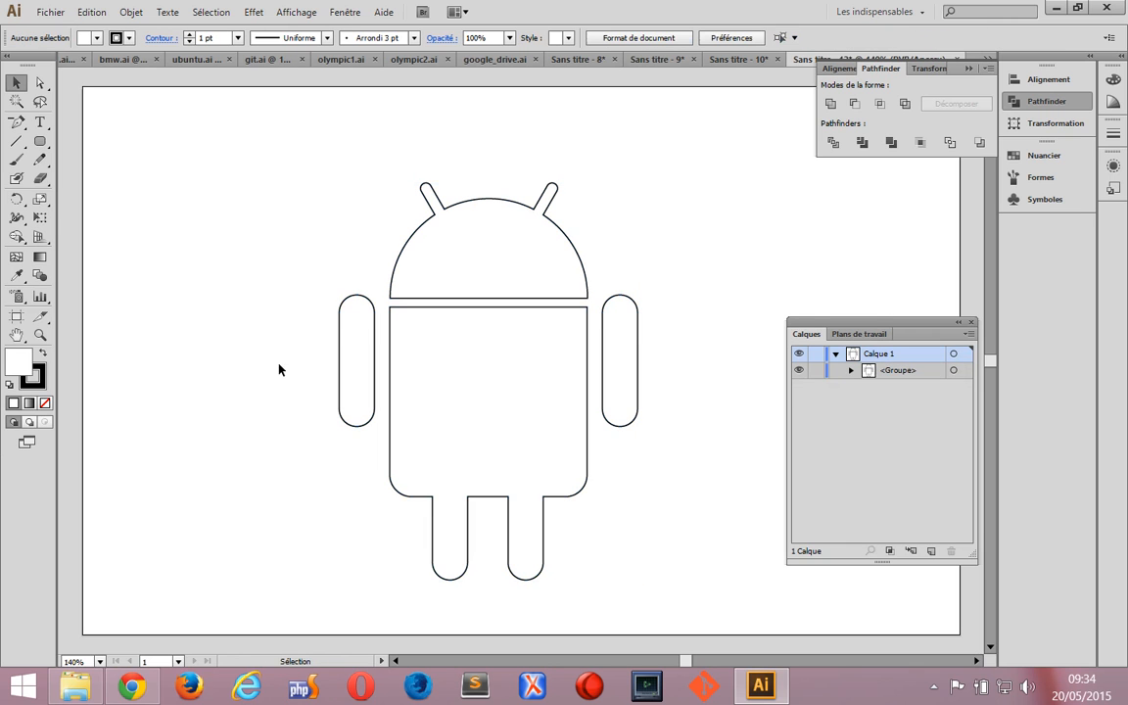
# Draw a circle about 21 px in diameter in the empty area beside the head and paste a copy of it
pyautogui.moveTo(39, 140); pyautogui.dragTo(103, 179)
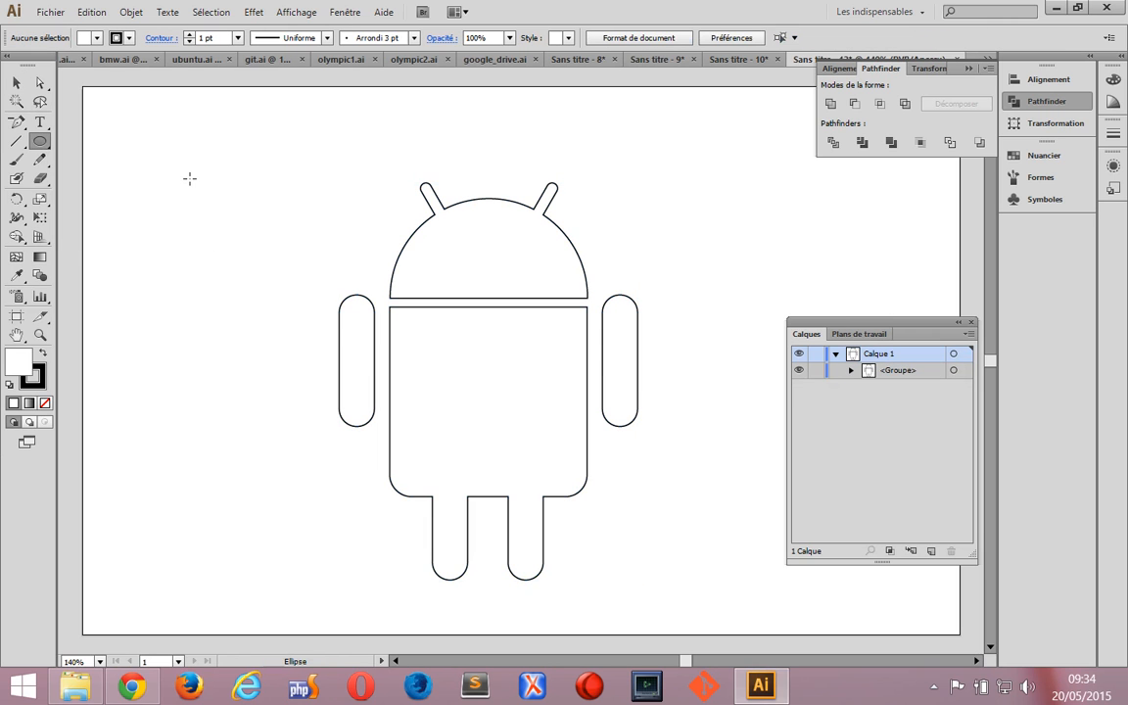
pyautogui.moveTo(190, 180); pyautogui.dragTo(211, 203)
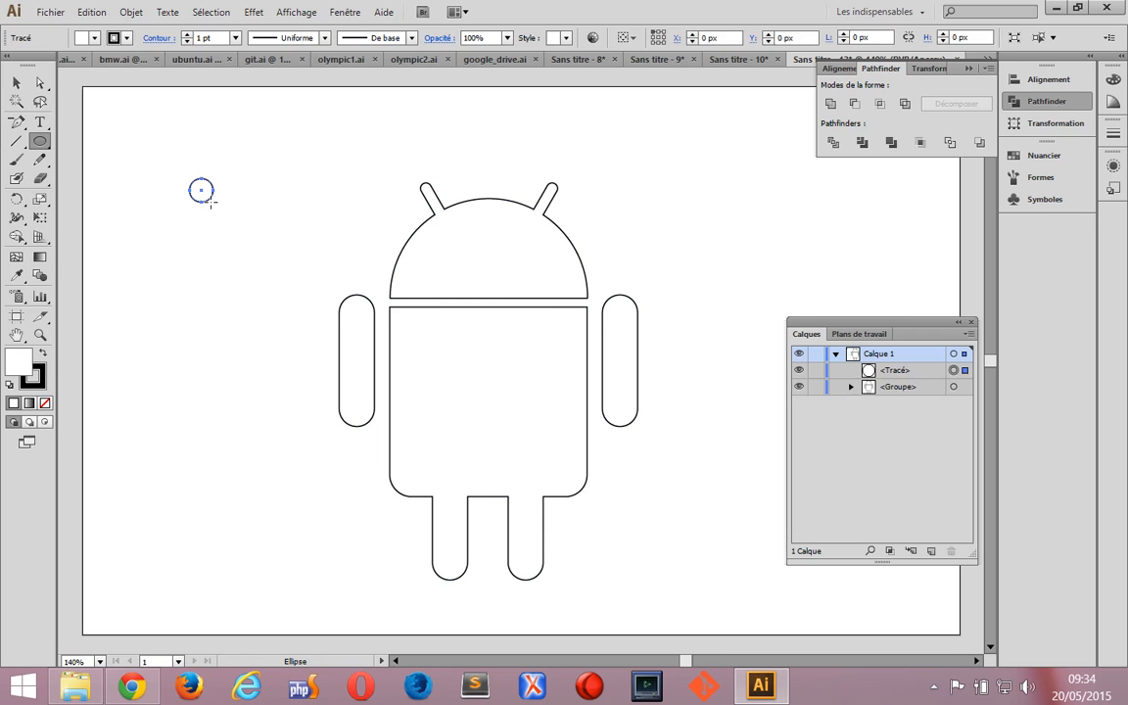
pyautogui.hotkey('ctrl', 'c')
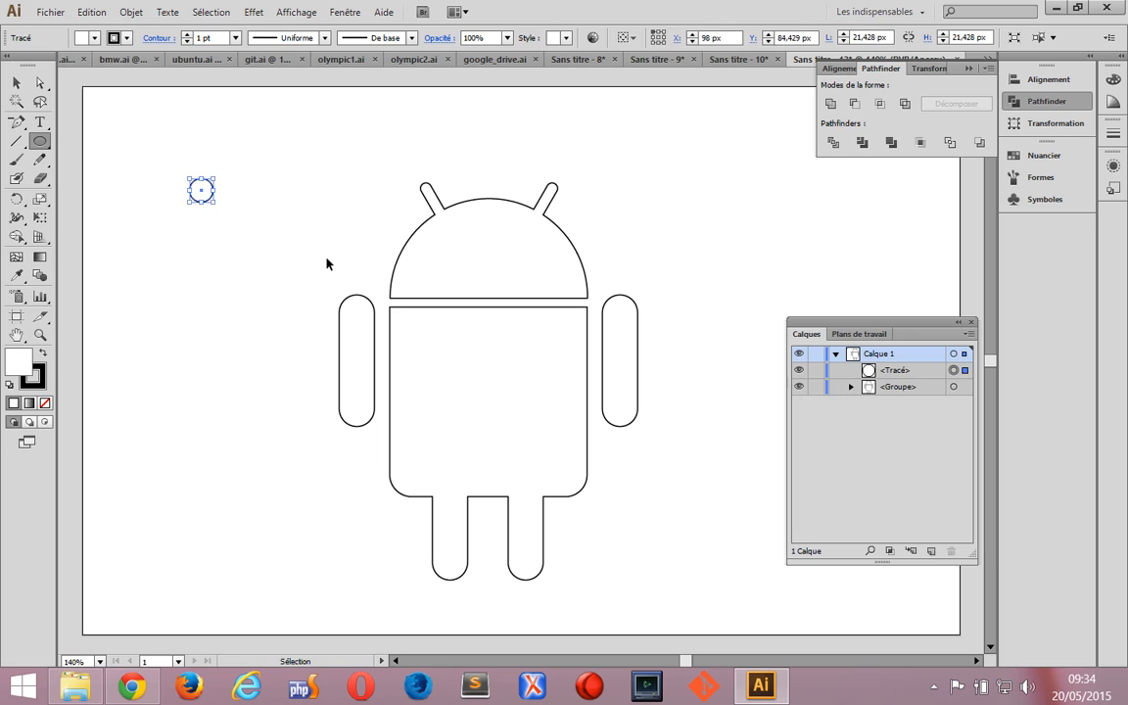
pyautogui.hotkey('ctrl', 'v')
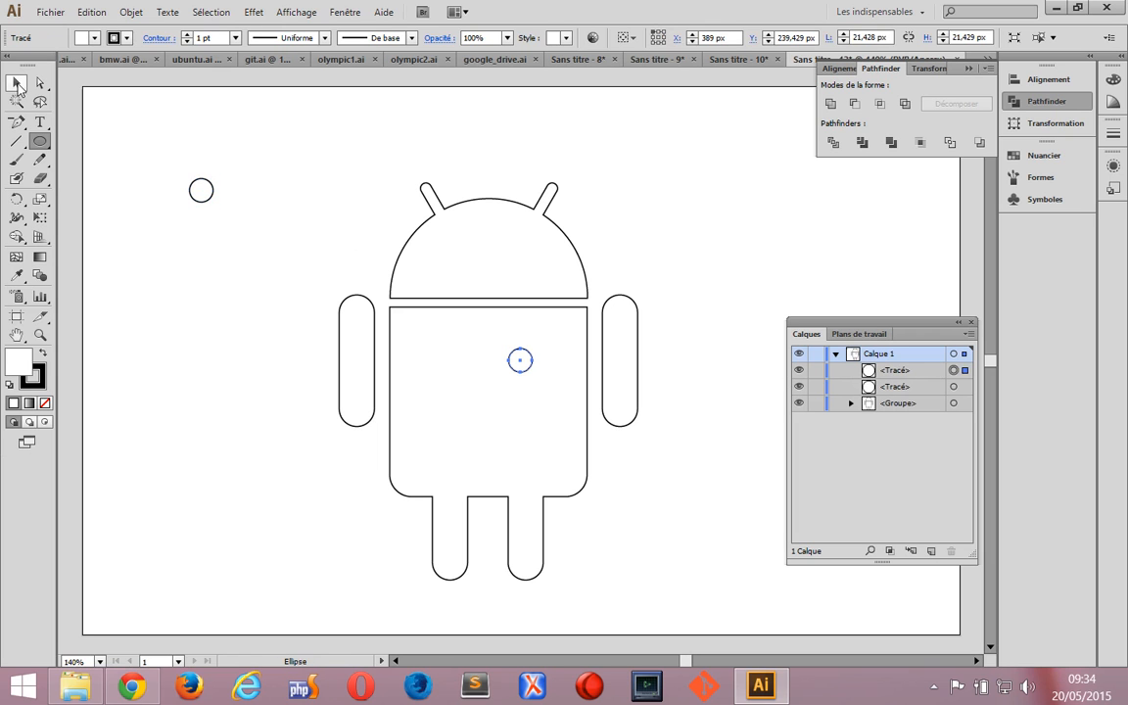
# Move the copied circle off the robot's body to about X 158 px, Y 151 px, diagonally below the original circle
pyautogui.hotkey('shift', 'Left')
pyautogui.hotkey('shift', 'Left')
pyautogui.hotkey('shift', 'Left')
pyautogui.hotkey('shift', 'Left')
pyautogui.hotkey('shift', 'Left')
pyautogui.hotkey('shift', 'Left')
pyautogui.hotkey('shift', 'Left')
pyautogui.hotkey('shift', 'Left')
pyautogui.hotkey('shift', 'Left')
pyautogui.hotkey('shift', 'Left')
pyautogui.hotkey('shift', 'Left')
pyautogui.hotkey('shift', 'Left')
pyautogui.hotkey('shift', 'Left')
pyautogui.hotkey('shift', 'Left')
pyautogui.hotkey('shift', 'Left')
pyautogui.hotkey('shift', 'Left')
pyautogui.hotkey('shift', 'Left')
pyautogui.hotkey('shift', 'Left')
pyautogui.hotkey('shift', 'Up')
pyautogui.hotkey('shift', 'Up')
pyautogui.hotkey('shift', 'Up')
pyautogui.hotkey('shift', 'Up')
pyautogui.hotkey('shift', 'Up')
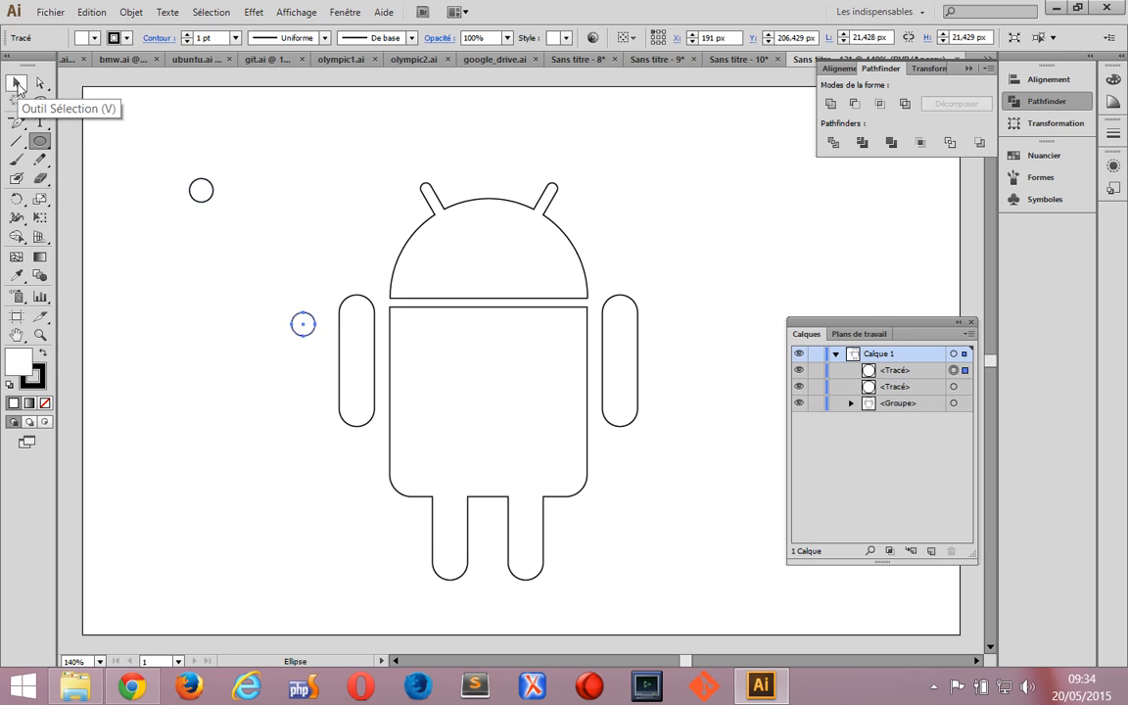
pyautogui.hotkey('shift', 'Up')
pyautogui.hotkey('shift', 'Up')
pyautogui.hotkey('shift', 'Up')
pyautogui.hotkey('shift', 'Left')
pyautogui.hotkey('shift', 'Left')
pyautogui.hotkey('shift', 'Left')
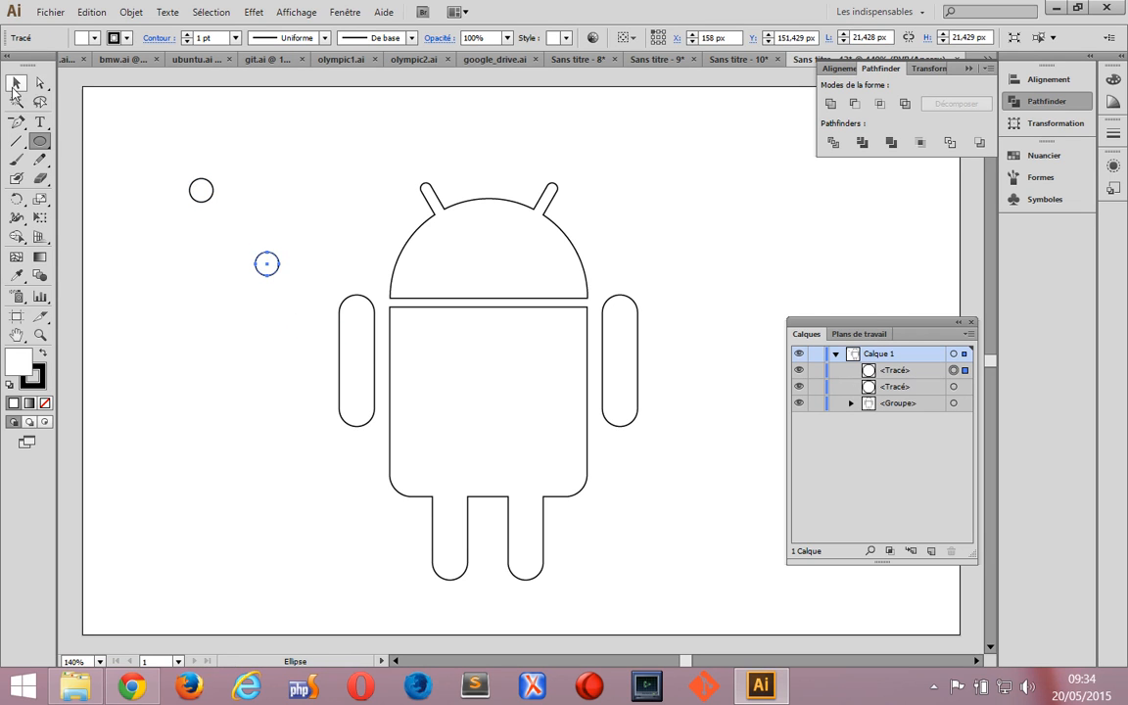
# Align the two circles by their vertical centres so they form a level pair
pyautogui.press('v')
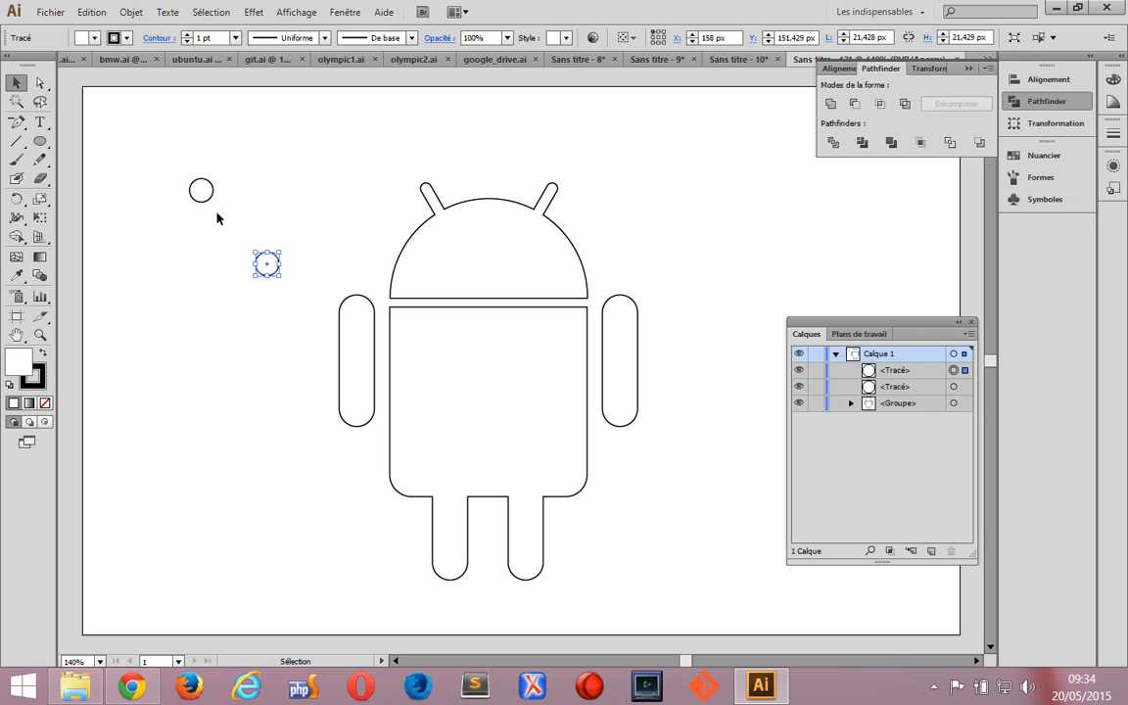
pyautogui.moveTo(162, 158); pyautogui.dragTo(294, 299)
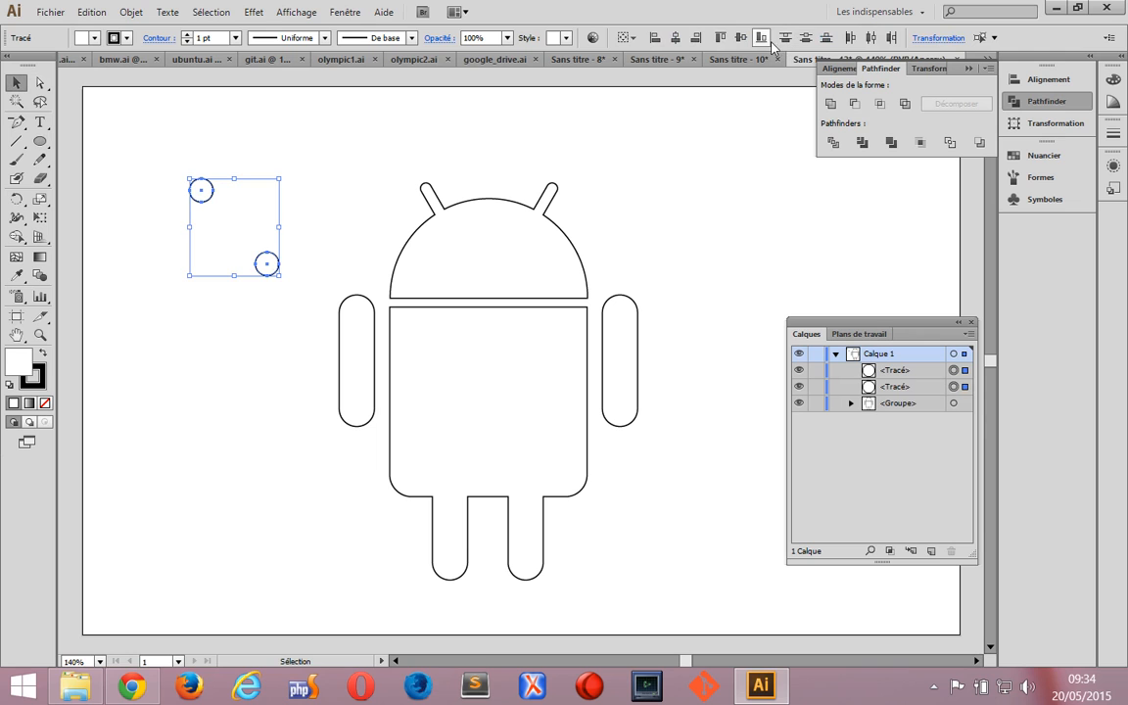
pyautogui.click(741, 38)
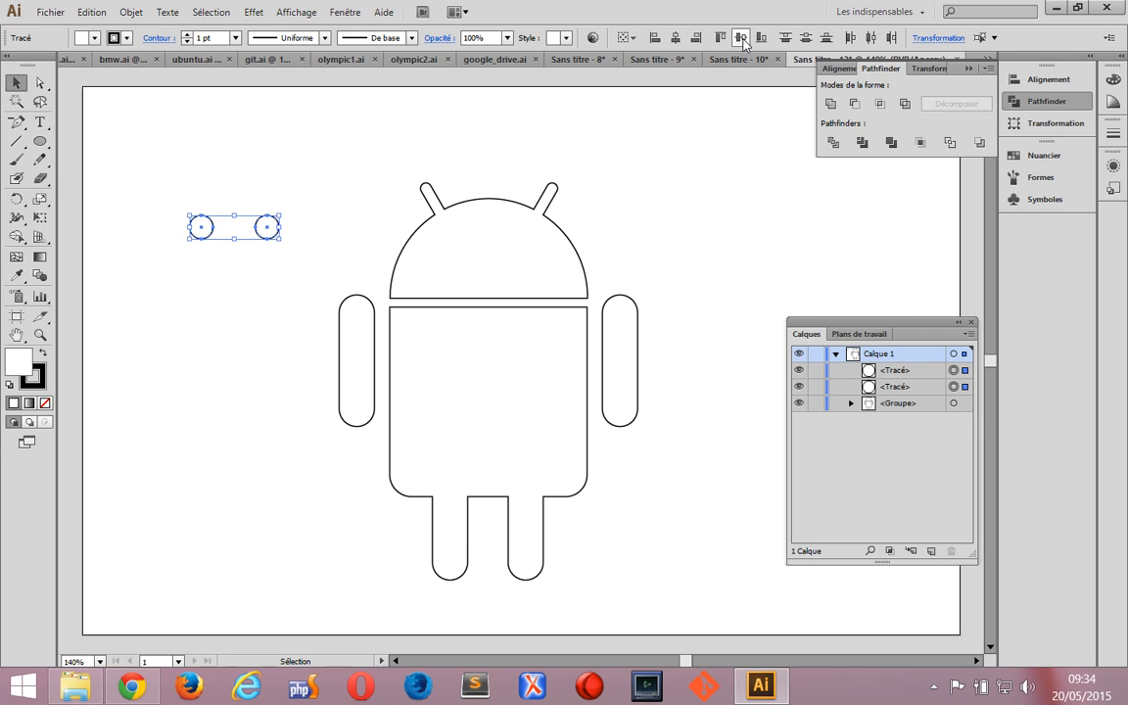
# Move the two circles together onto the upper part of the head as eyes
pyautogui.click(241, 232)
pyautogui.moveTo(155, 181); pyautogui.dragTo(524, 252)
pyautogui.click(568, 198)
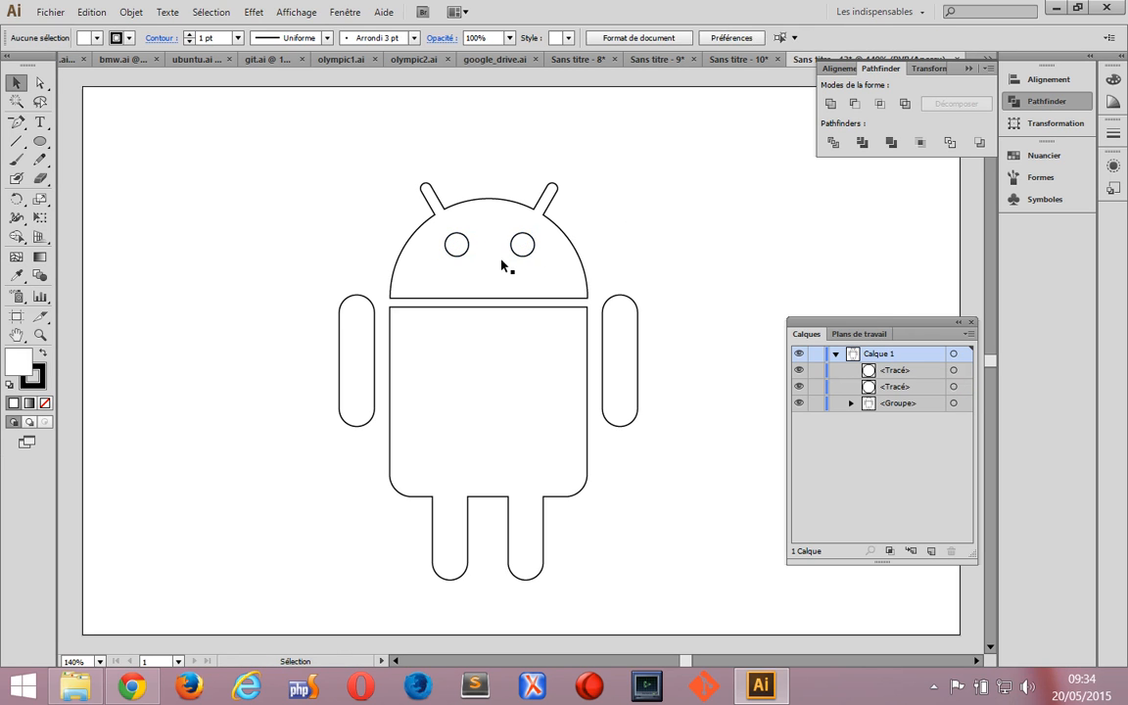
# Try a wider spacing by nudging the right eye outward, and return it to its place
pyautogui.click(522, 250)
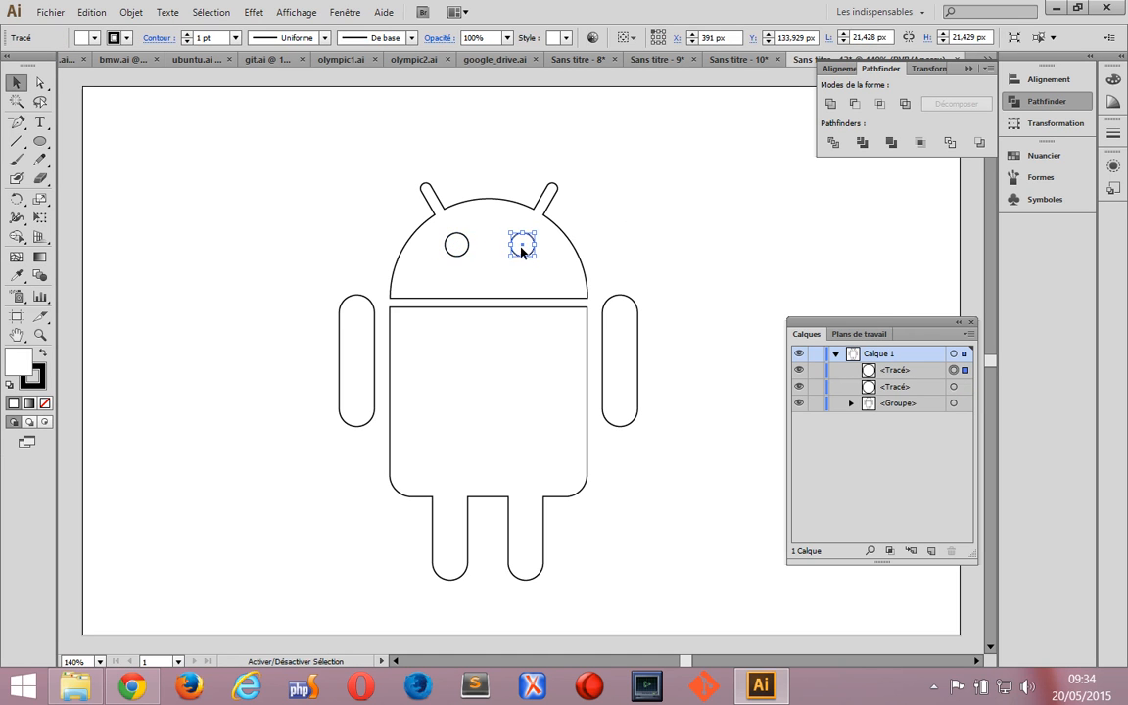
pyautogui.hotkey('shift', 'Right')
pyautogui.hotkey('shift', 'Right')
pyautogui.press('Right')
pyautogui.press('Right')
pyautogui.hotkey('shift', 'Left')
pyautogui.hotkey('shift', 'Left')
pyautogui.press('Left')
pyautogui.press('Left')
# Group the two eye circles
pyautogui.keyDown('shift'); pyautogui.click(466, 249); pyautogui.keyUp('shift')
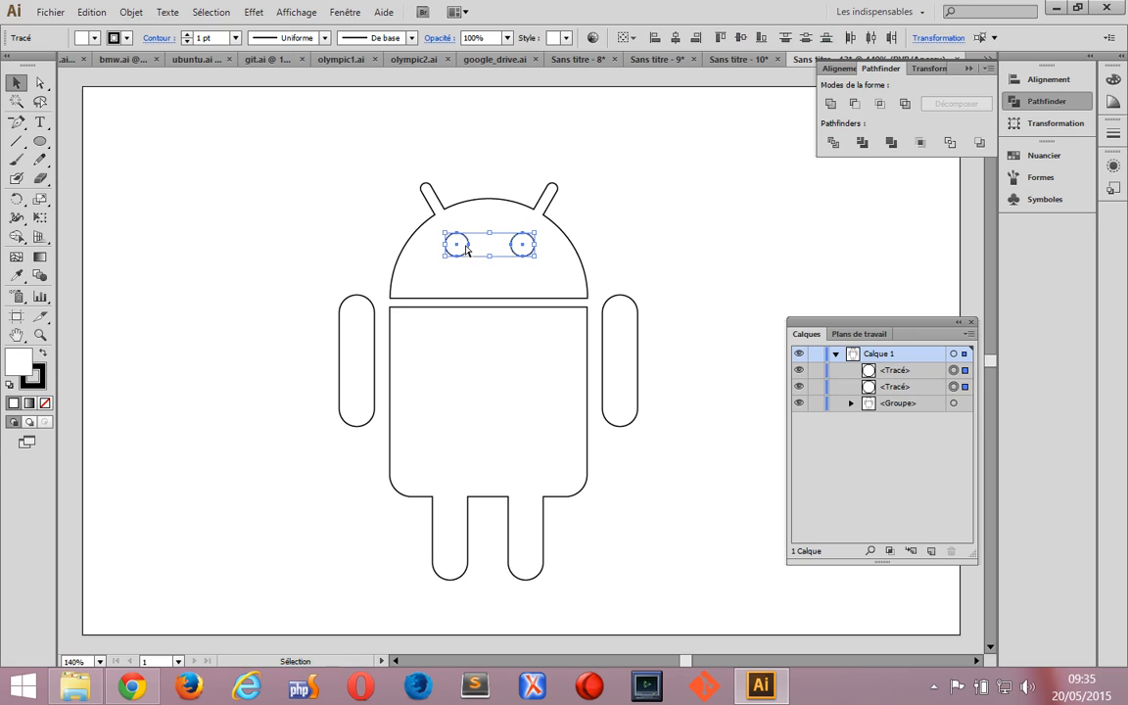
pyautogui.hotkey('ctrl', 'g')
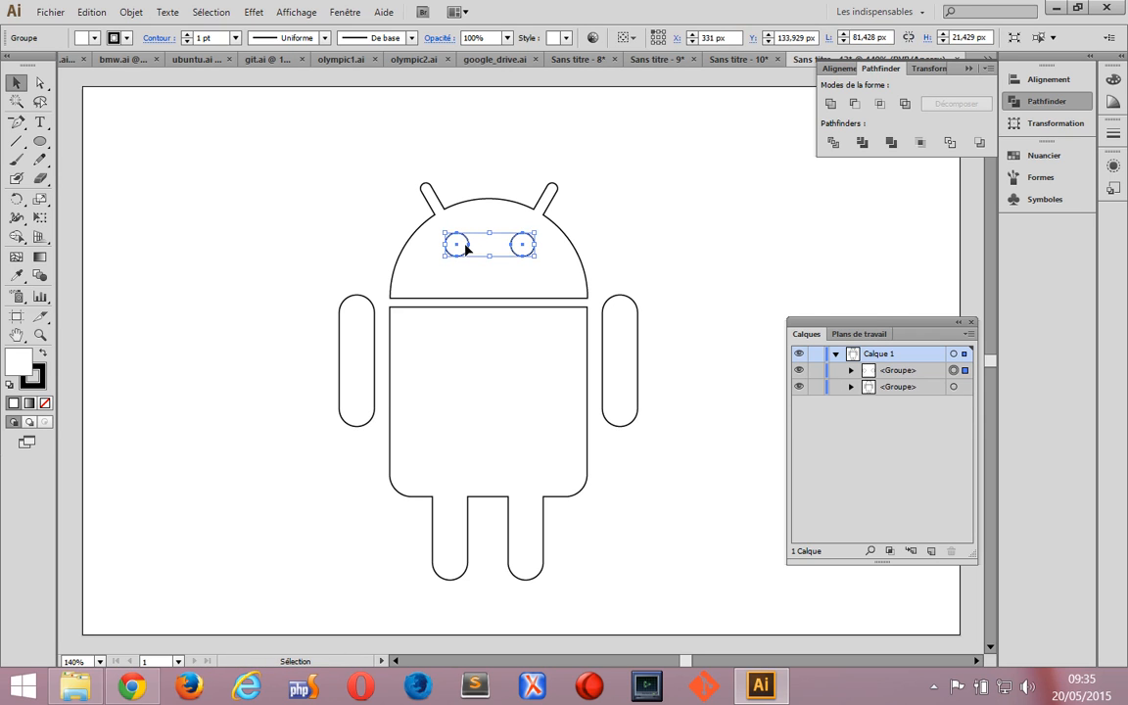
pyautogui.click(343, 200)
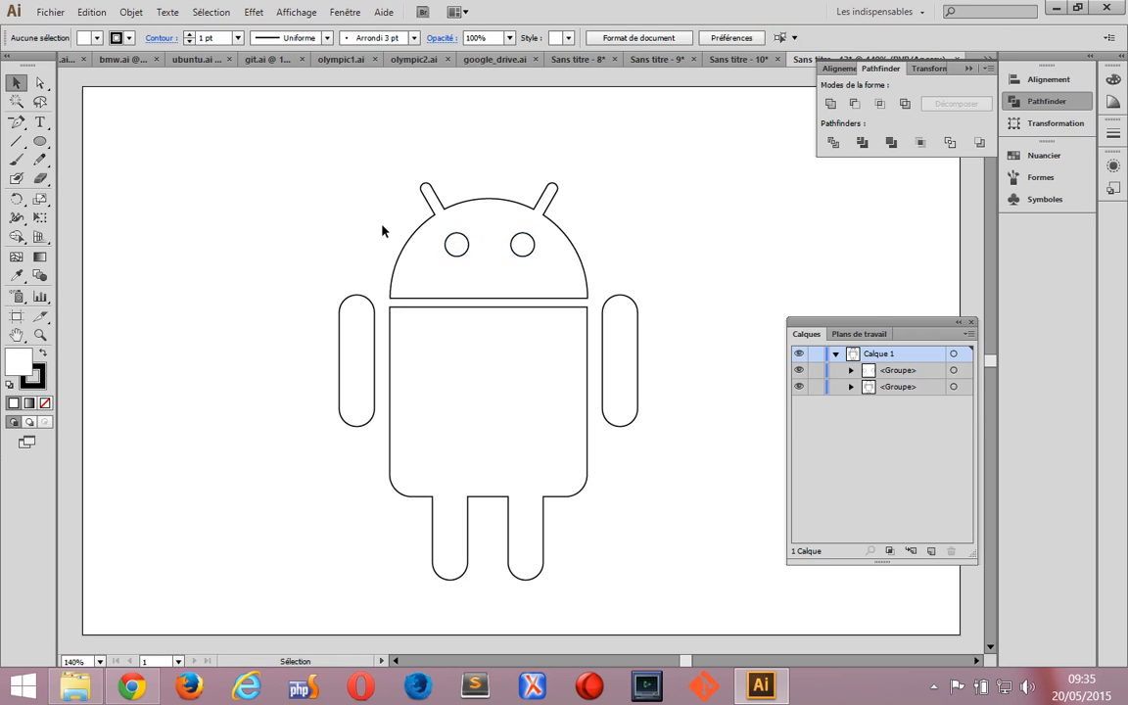
# Align the eyes group and the robot group by their horizontal centres
pyautogui.click(446, 217)
pyautogui.keyDown('shift'); pyautogui.click(455, 245); pyautogui.keyUp('shift')
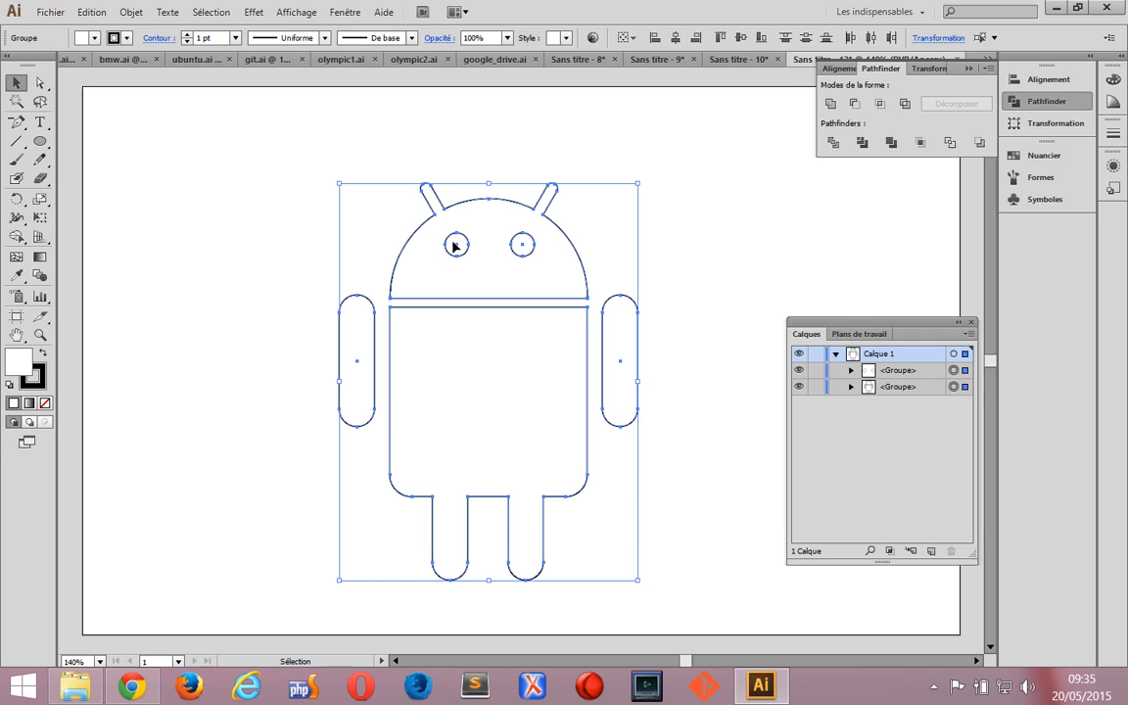
pyautogui.click(680, 38)
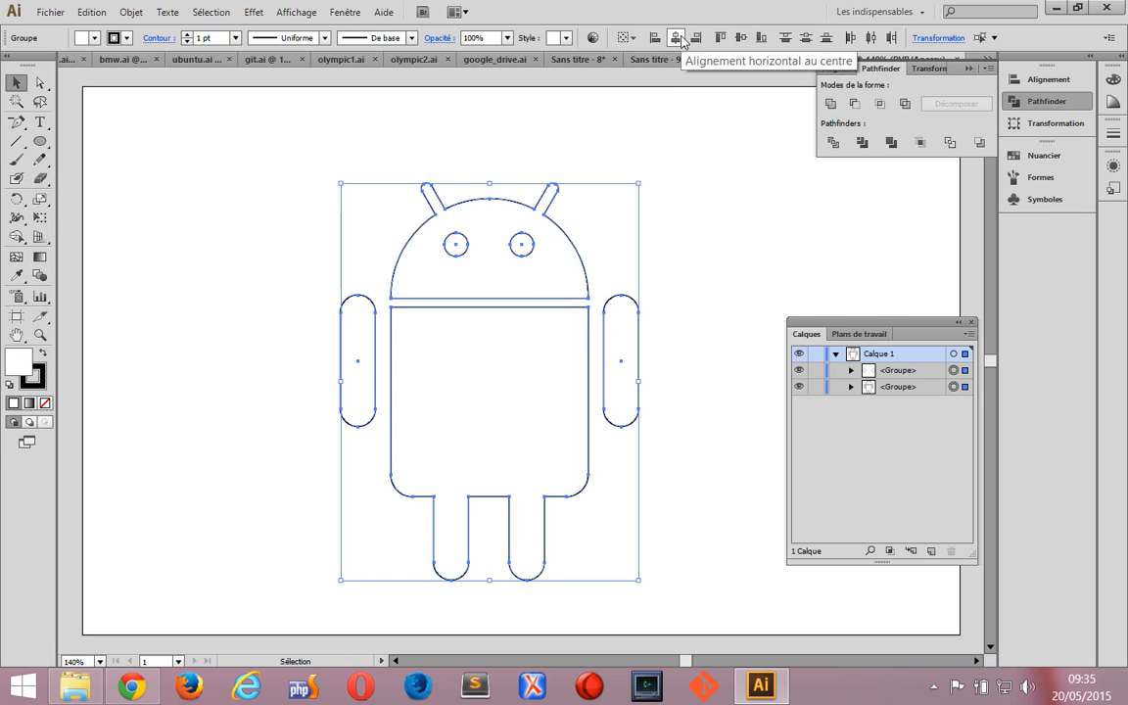
pyautogui.click(727, 163)
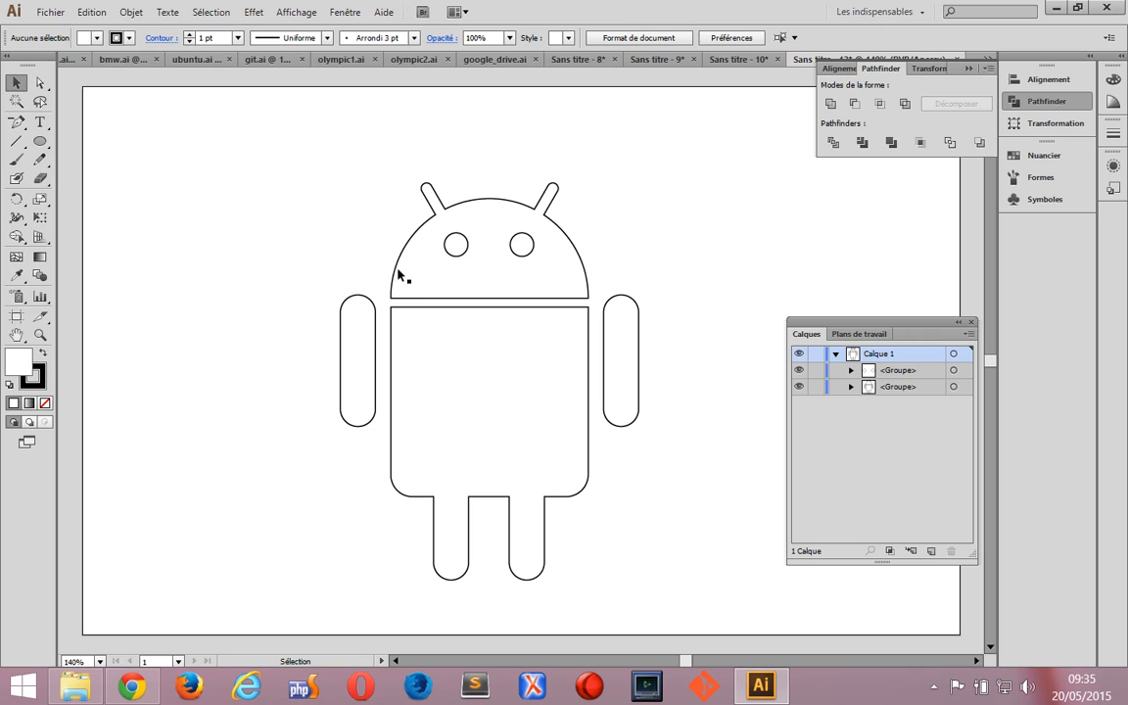
# Fill the eyes group with the olive green 97B229
pyautogui.click(464, 258)
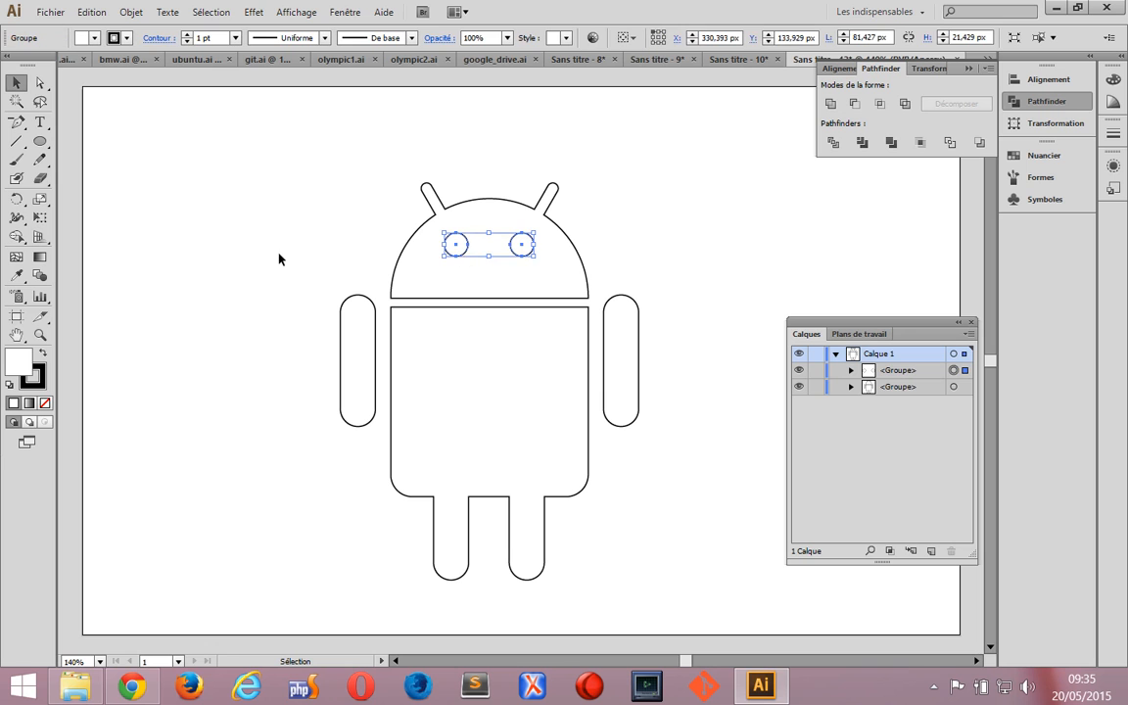
pyautogui.doubleClick(18, 362)
pyautogui.click(868, 320)
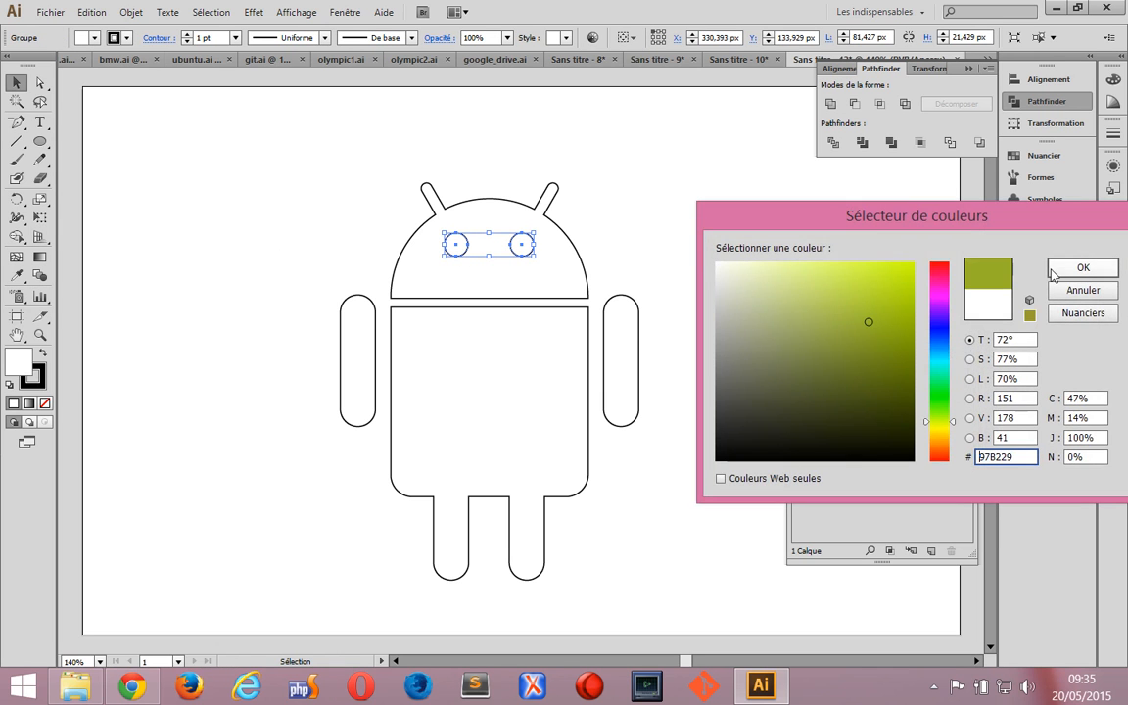
pyautogui.click(1083, 267)
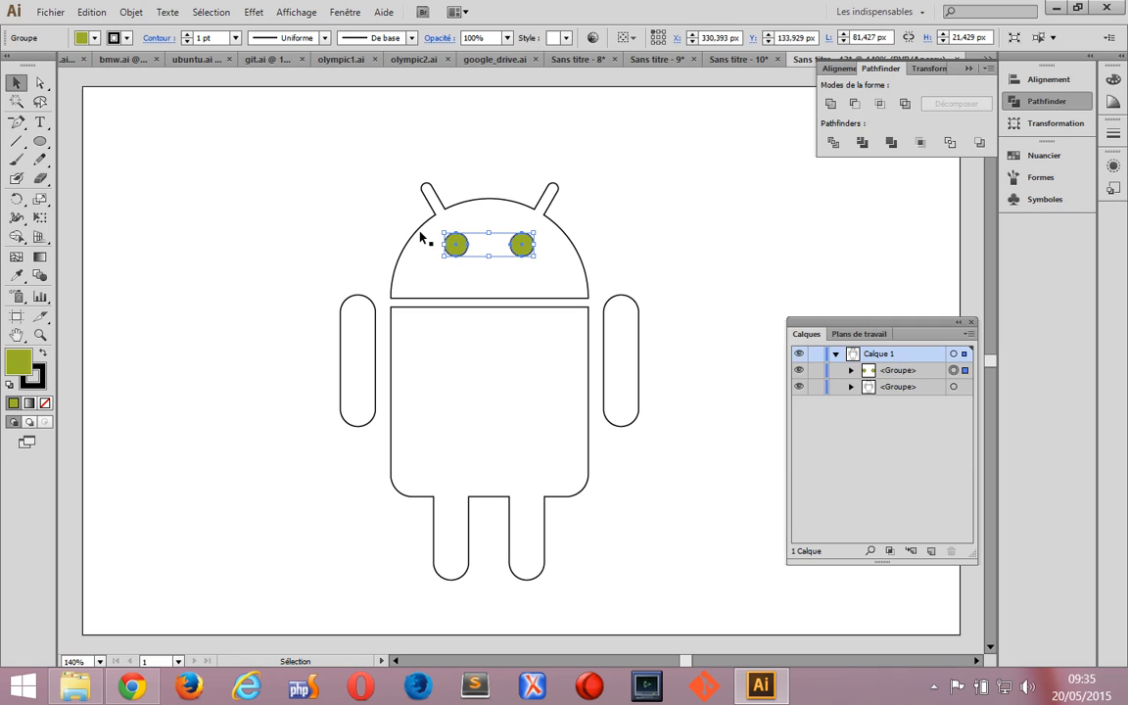
# Try to subtract the eyes from the whole robot group with Pathfinder Minus Front, and undo the operation
pyautogui.hotkey('ctrl', 'a')
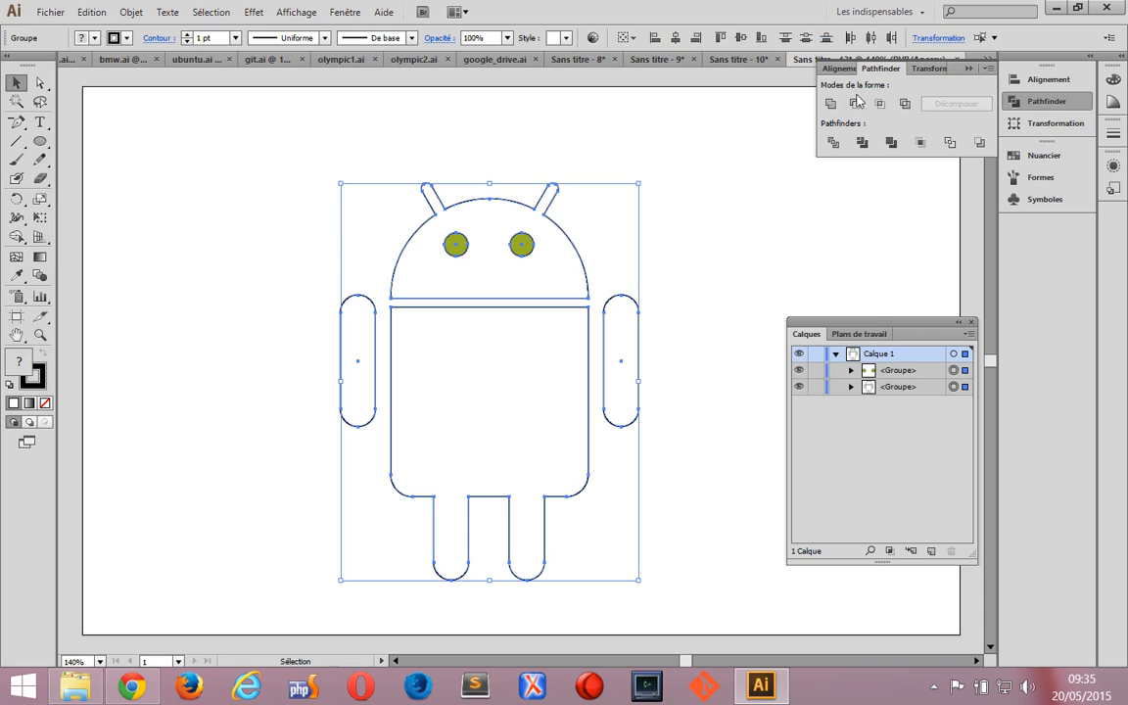
pyautogui.click(855, 104)
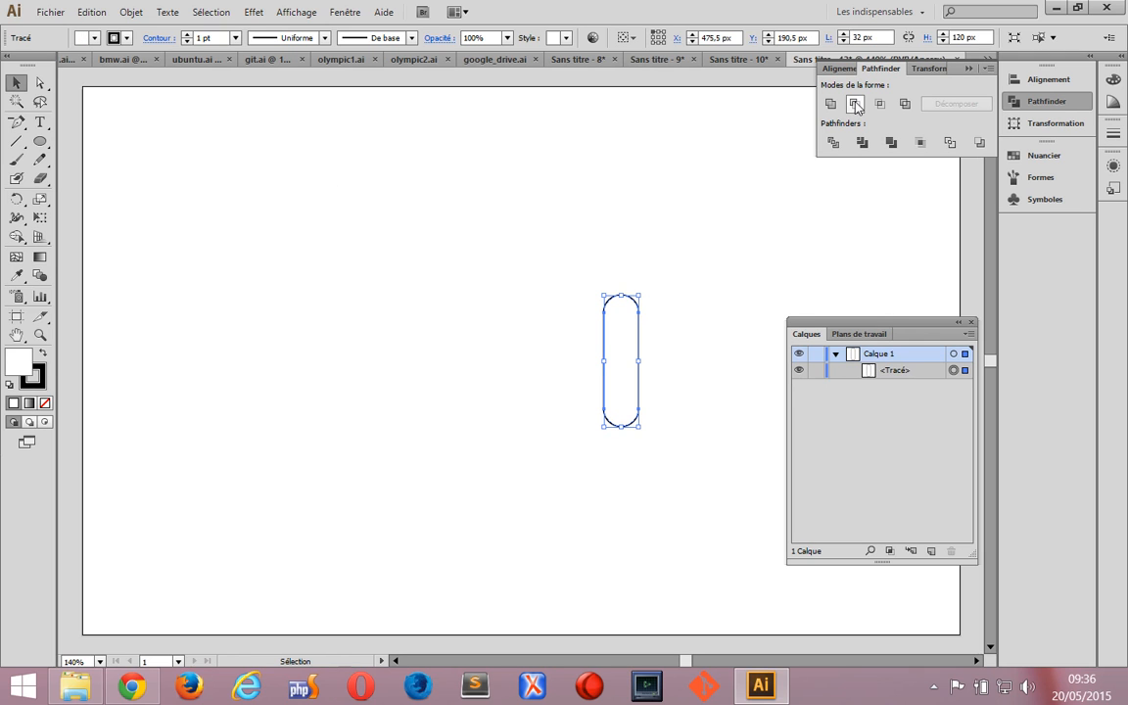
pyautogui.hotkey('ctrl', 'z')
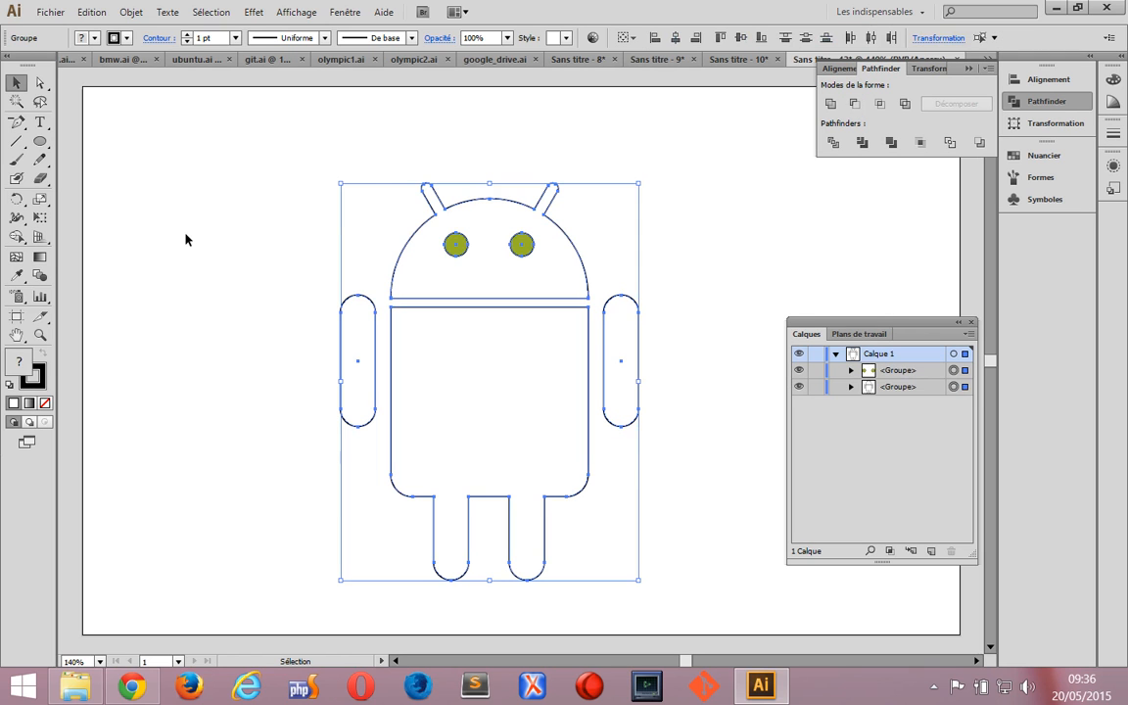
pyautogui.click(383, 250)
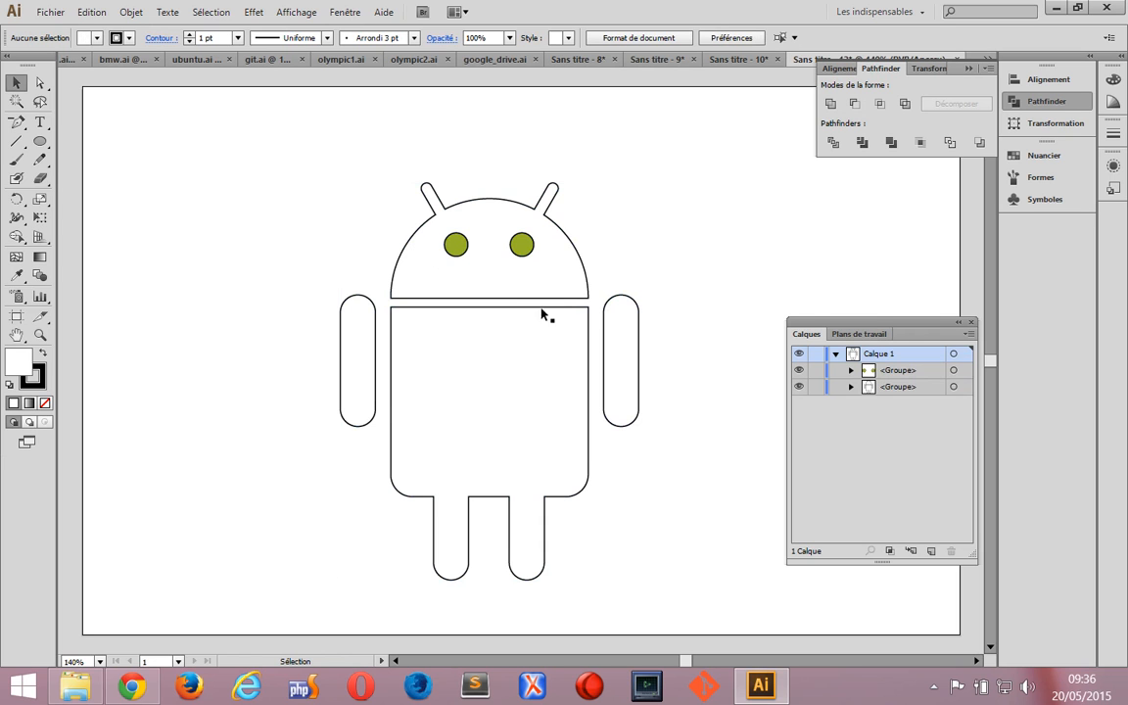
# Ungroup the robot so the head is separate from the group of body, arms and legs
pyautogui.click(426, 254)
pyautogui.hotkey('ctrl', 'shift', 'g')
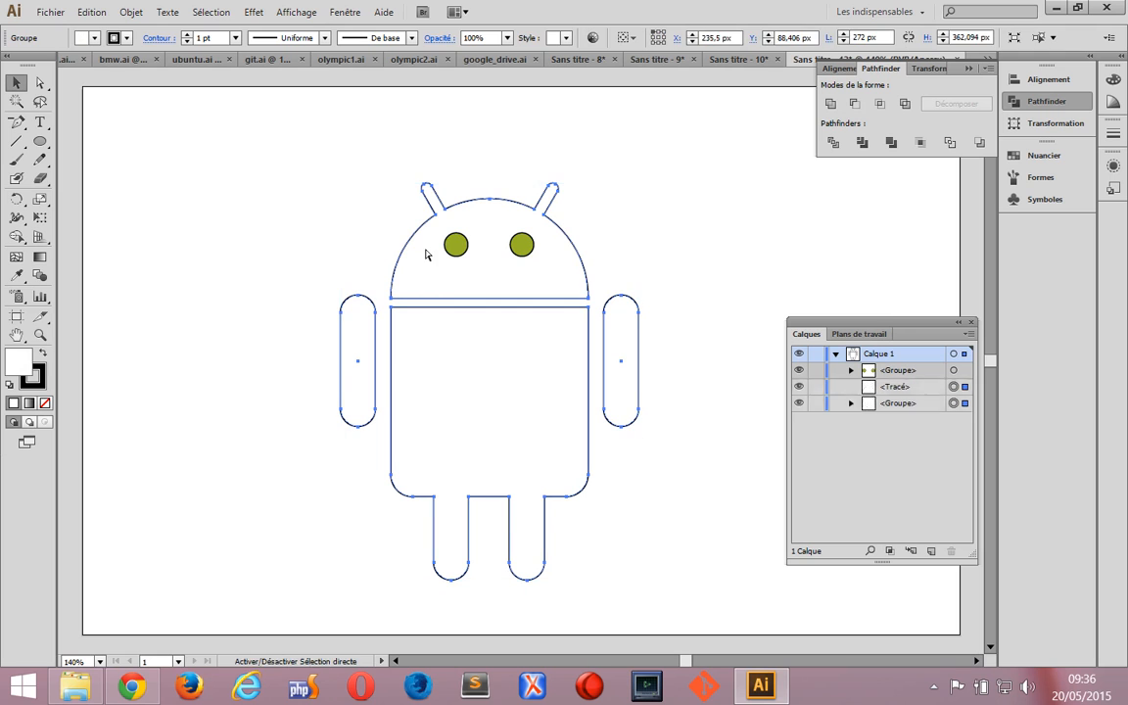
pyautogui.click(287, 237)
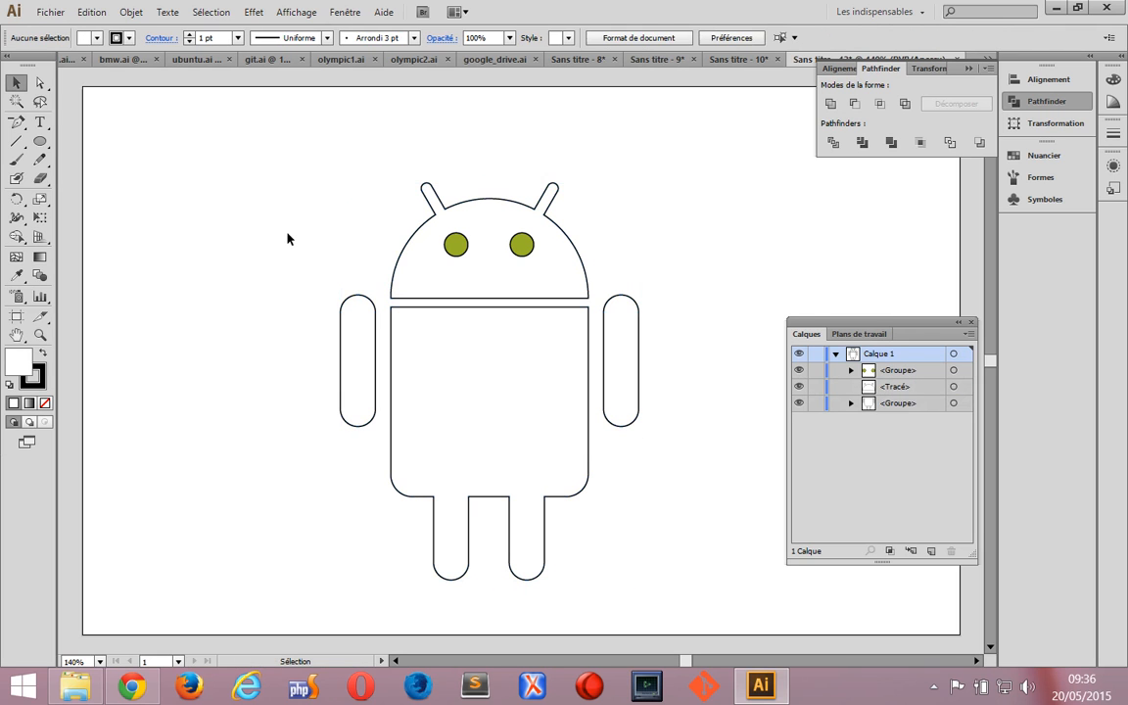
# Cut the eyes out of the head with Pathfinder Minus Front
pyautogui.click(407, 262)
pyautogui.keyDown('shift'); pyautogui.click(457, 248); pyautogui.keyUp('shift')
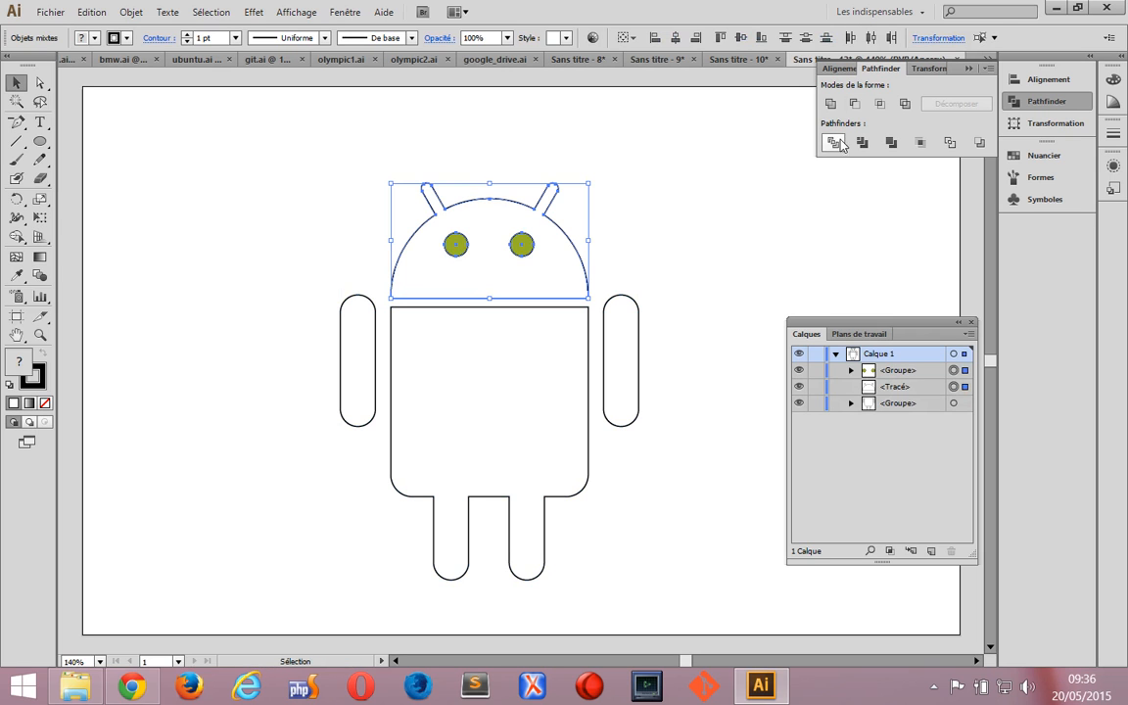
pyautogui.click(854, 103)
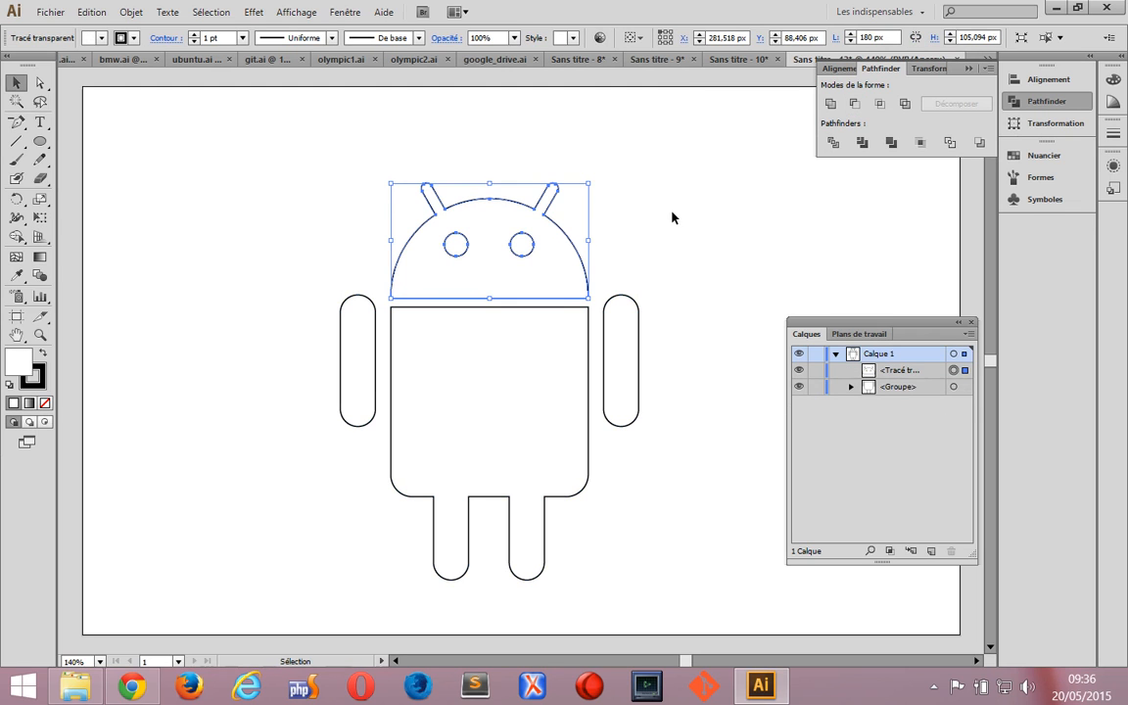
# Group all the robot parts and fill the group with the yellow-green ADC939
pyautogui.hotkey('ctrl', 'a')
pyautogui.hotkey('ctrl', 'g')
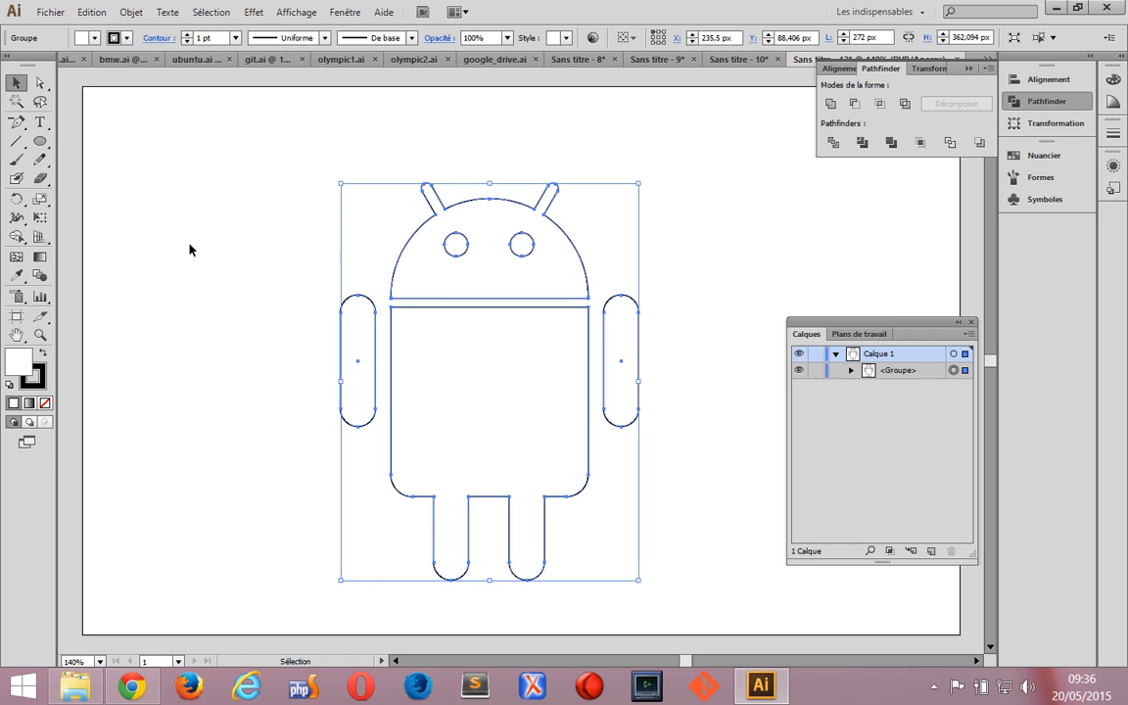
pyautogui.doubleClick(19, 375)
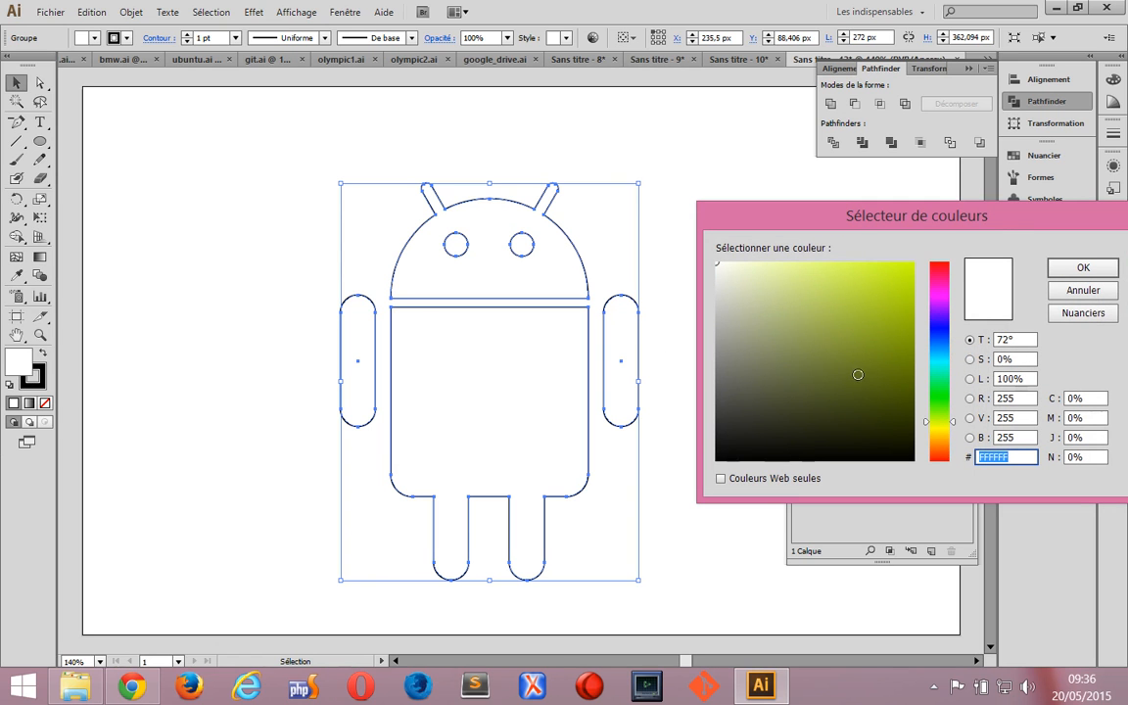
pyautogui.moveTo(853, 353)
pyautogui.mouseDown()
pyautogui.moveTo(858, 360)
pyautogui.moveTo(844, 323)
pyautogui.moveTo(858, 303)
pyautogui.mouseUp()
pyautogui.click(1078, 270)
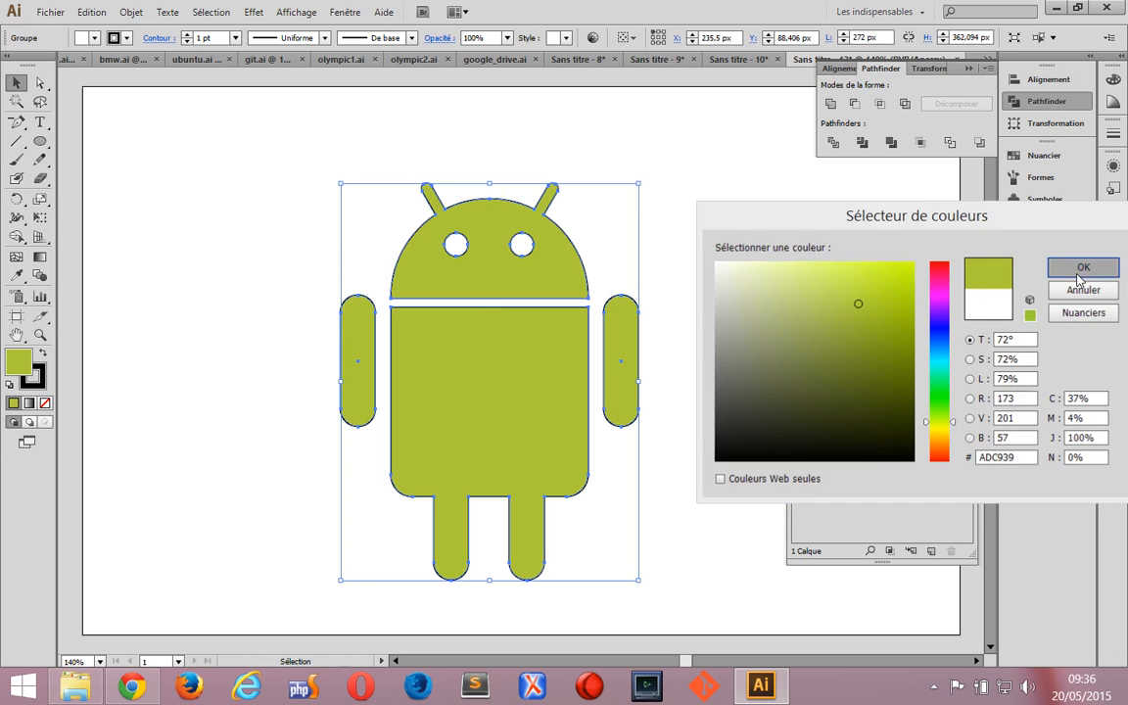
pyautogui.click(209, 283)
# Remove the outline stroke from the whole robot group
pyautogui.click(458, 390)
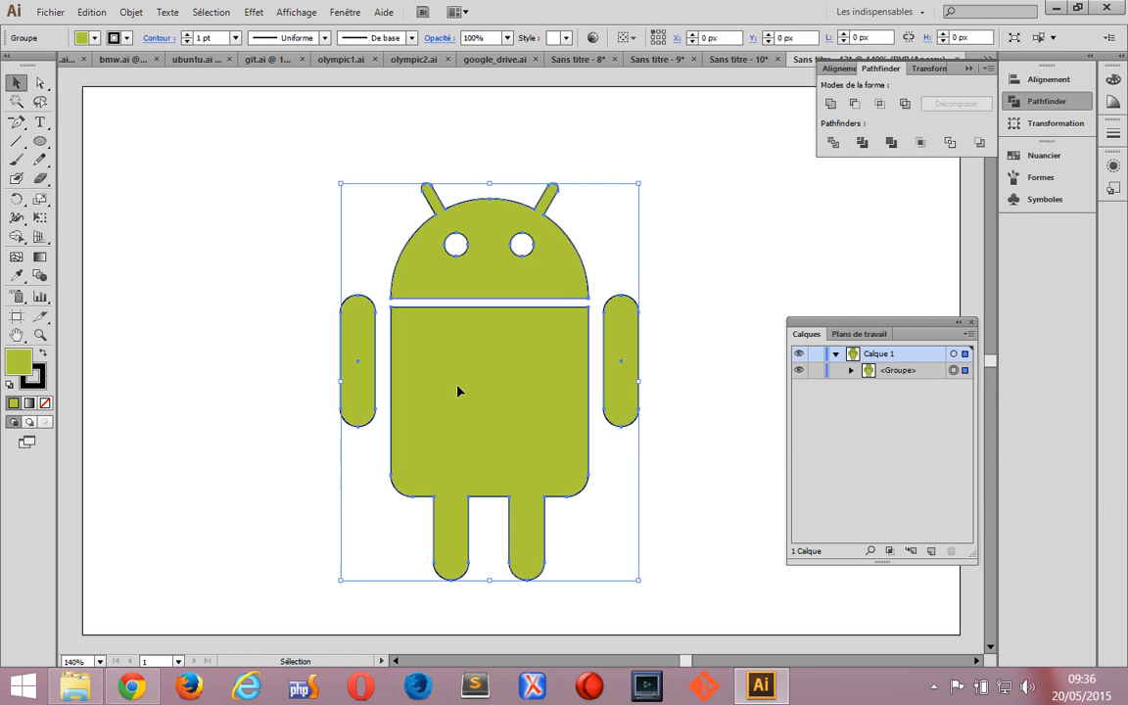
pyautogui.click(186, 42)
pyautogui.click(221, 300)
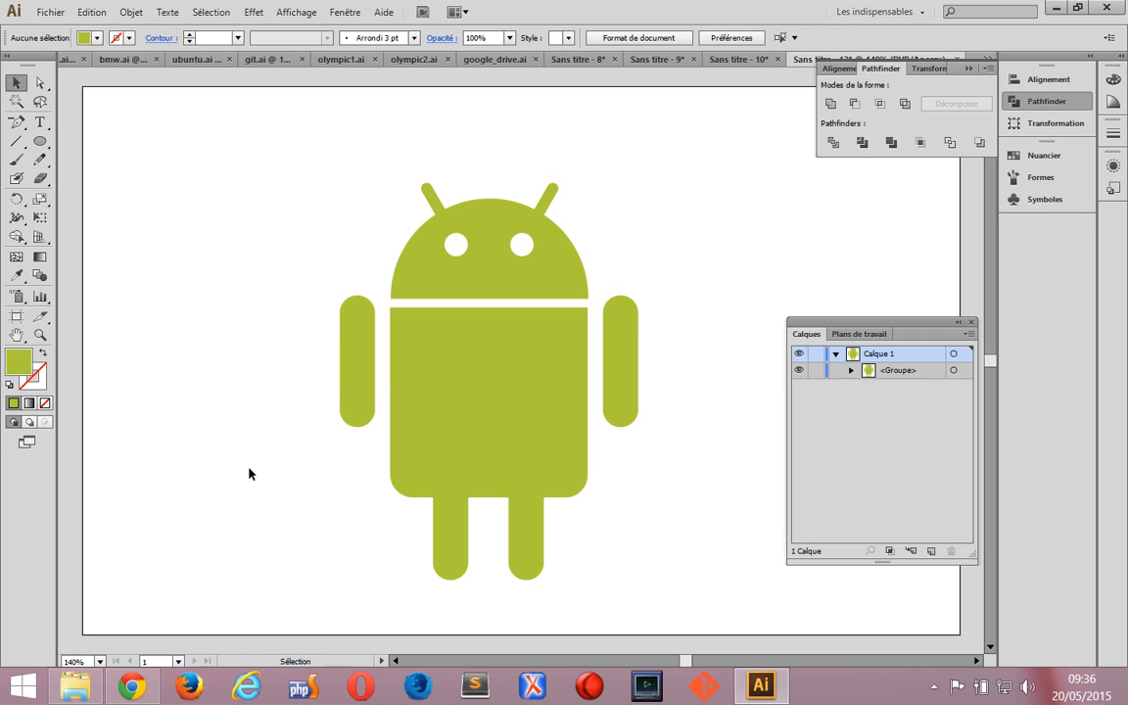
pyautogui.click(933, 688)
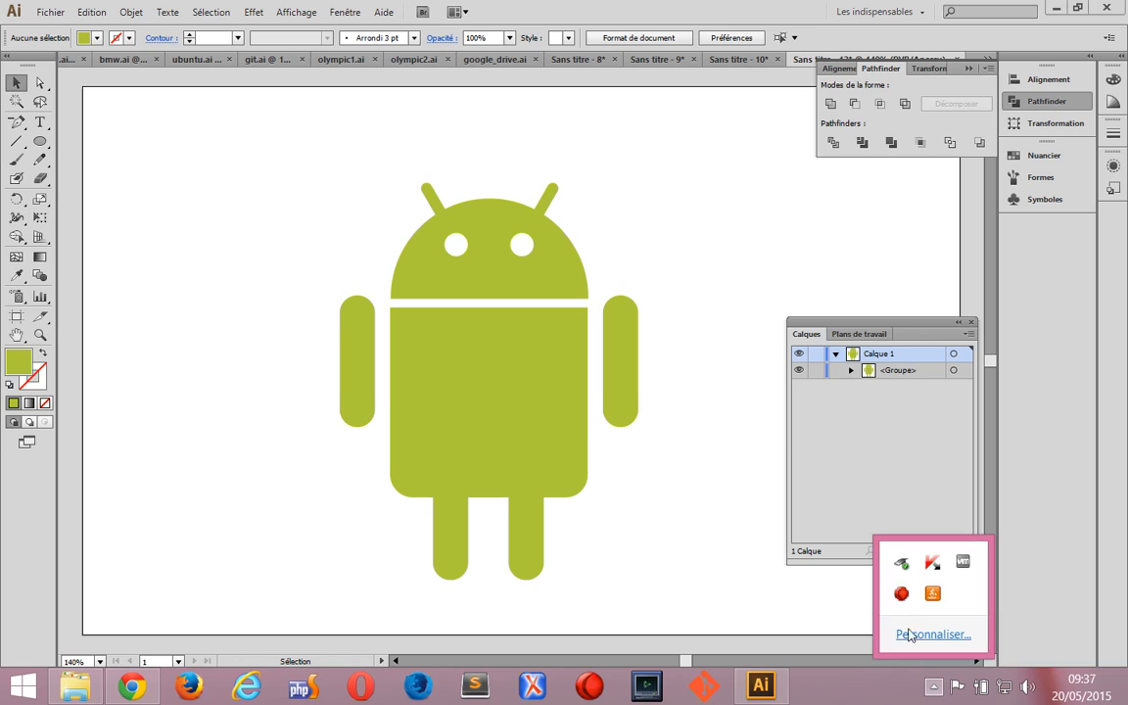